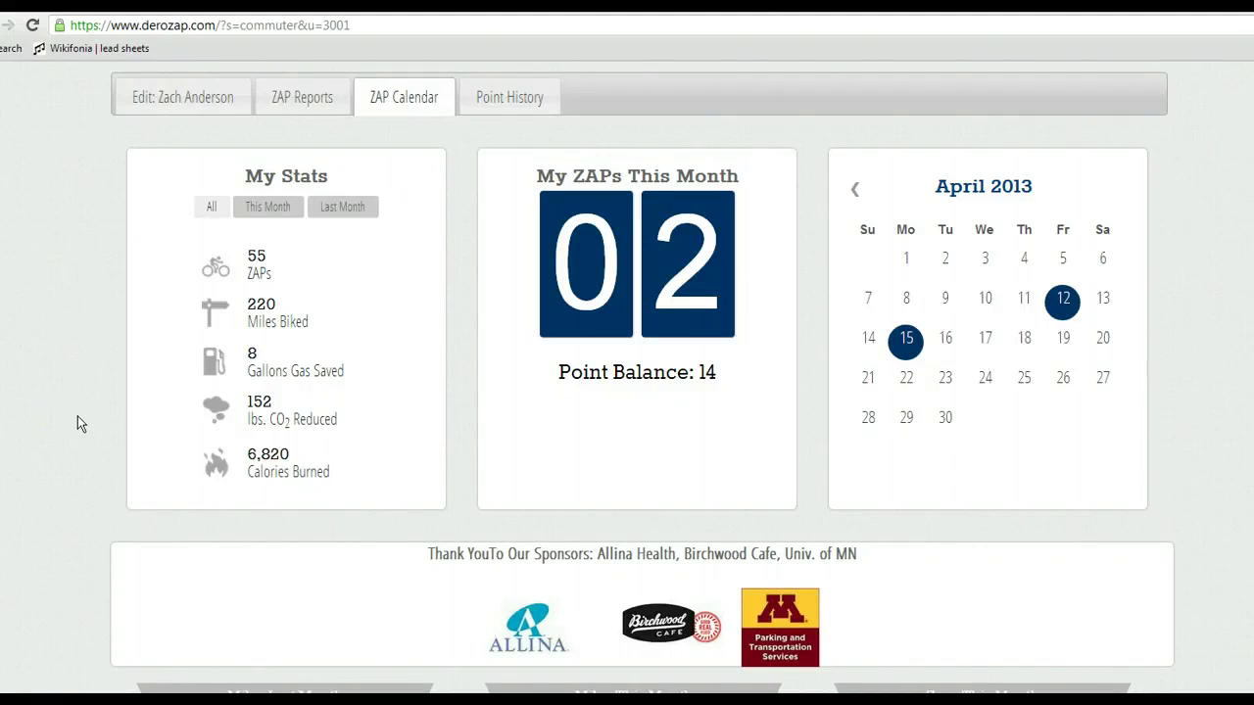
# Scroll through the commuter's ZAP Calendar page showing 55 ZAPs and 220 miles biked.
pyautogui.click(390, 229)
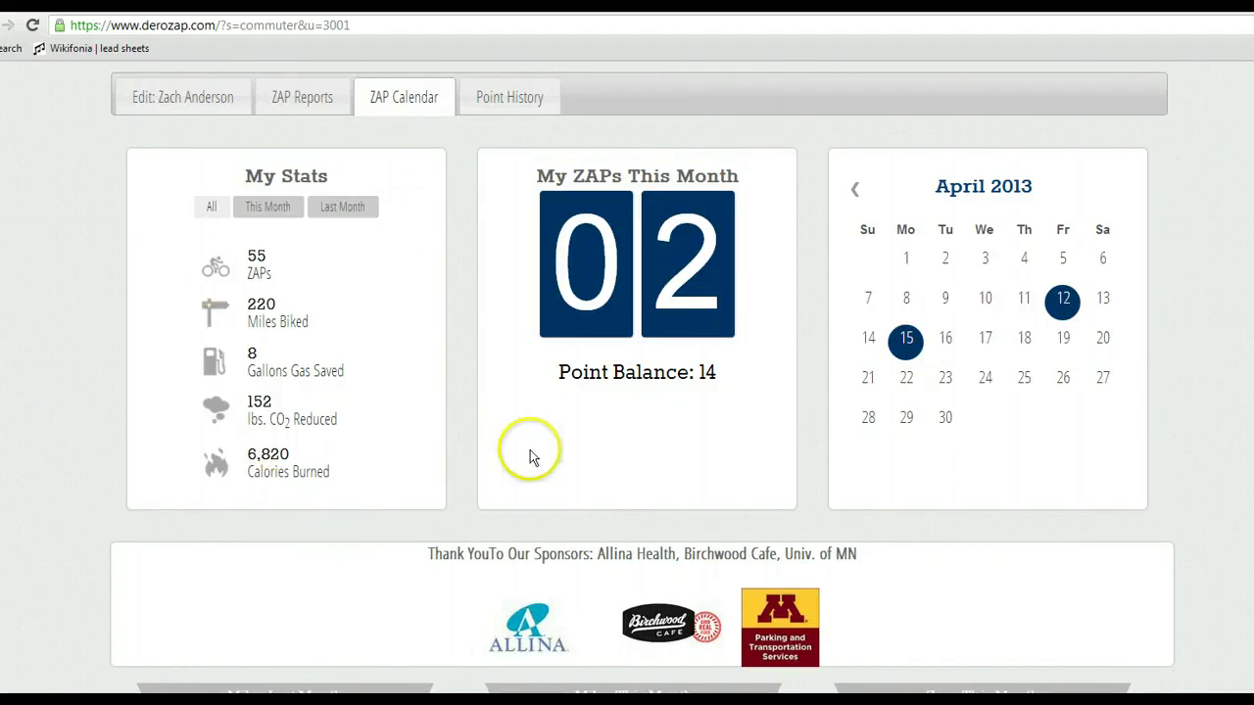
pyautogui.scroll(2, 637, 392)
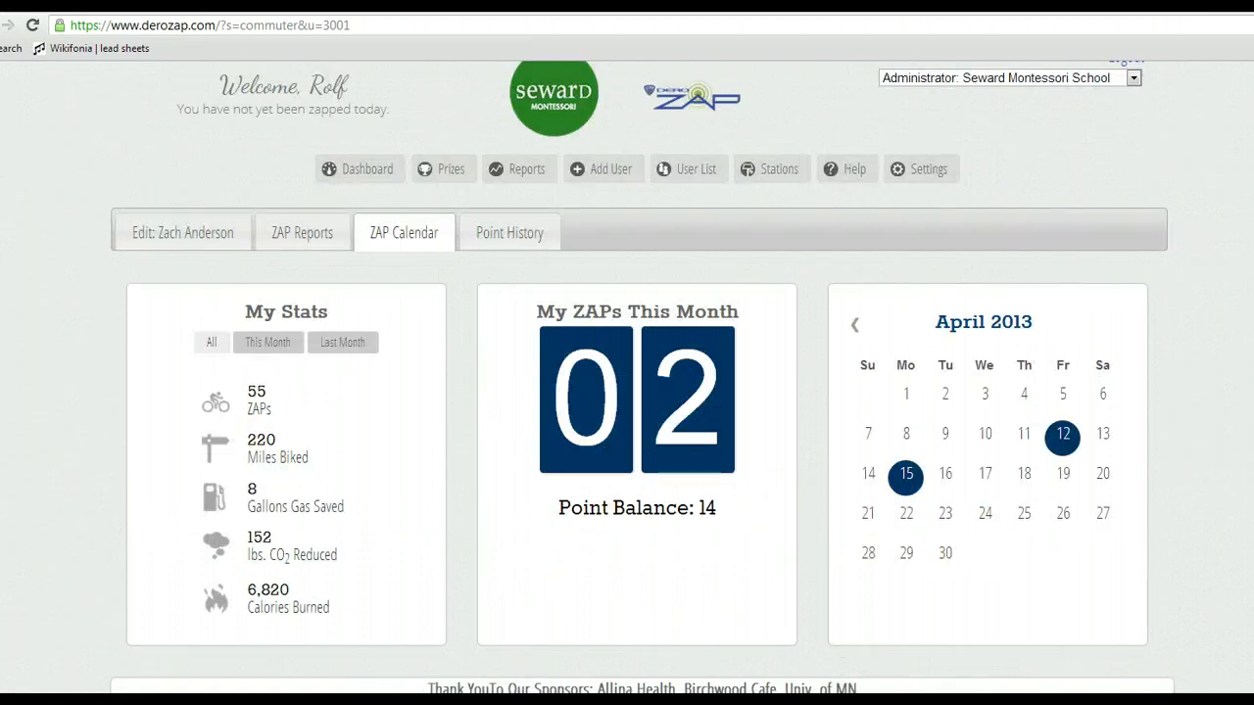
pyautogui.scroll(-3, 582, 560)
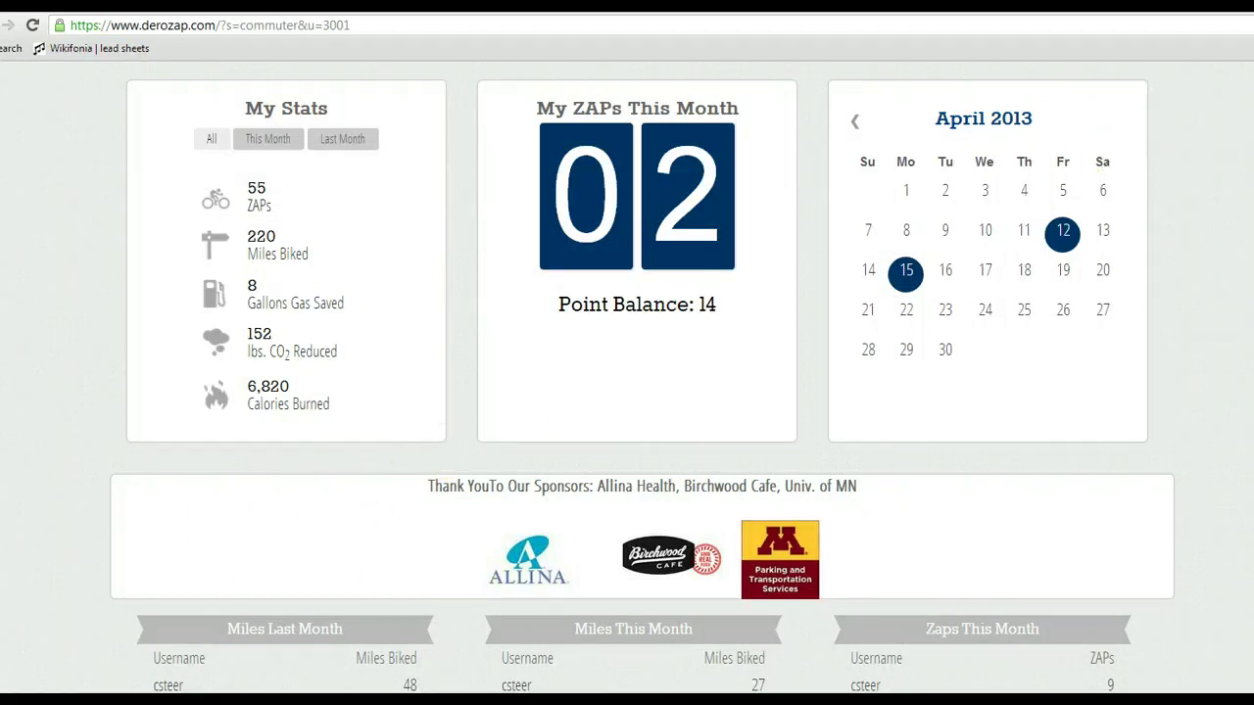
pyautogui.scroll(3, 637, 392)
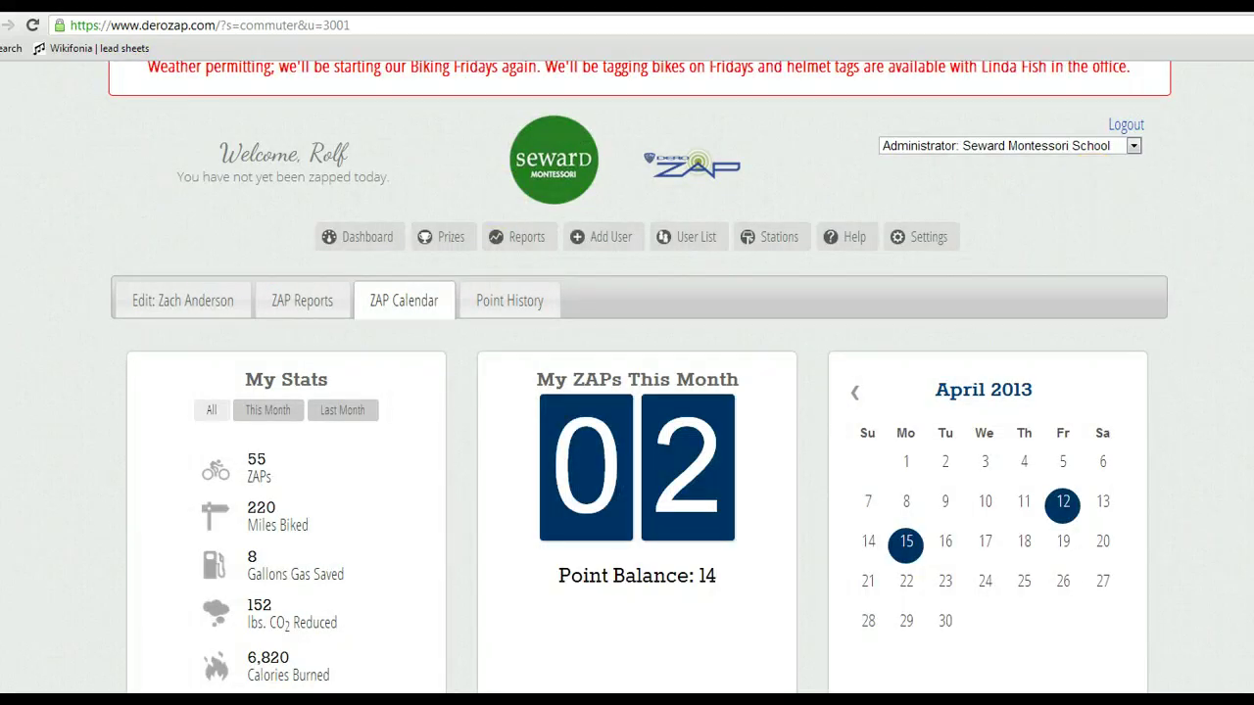
pyautogui.scroll(1, 639, 377)
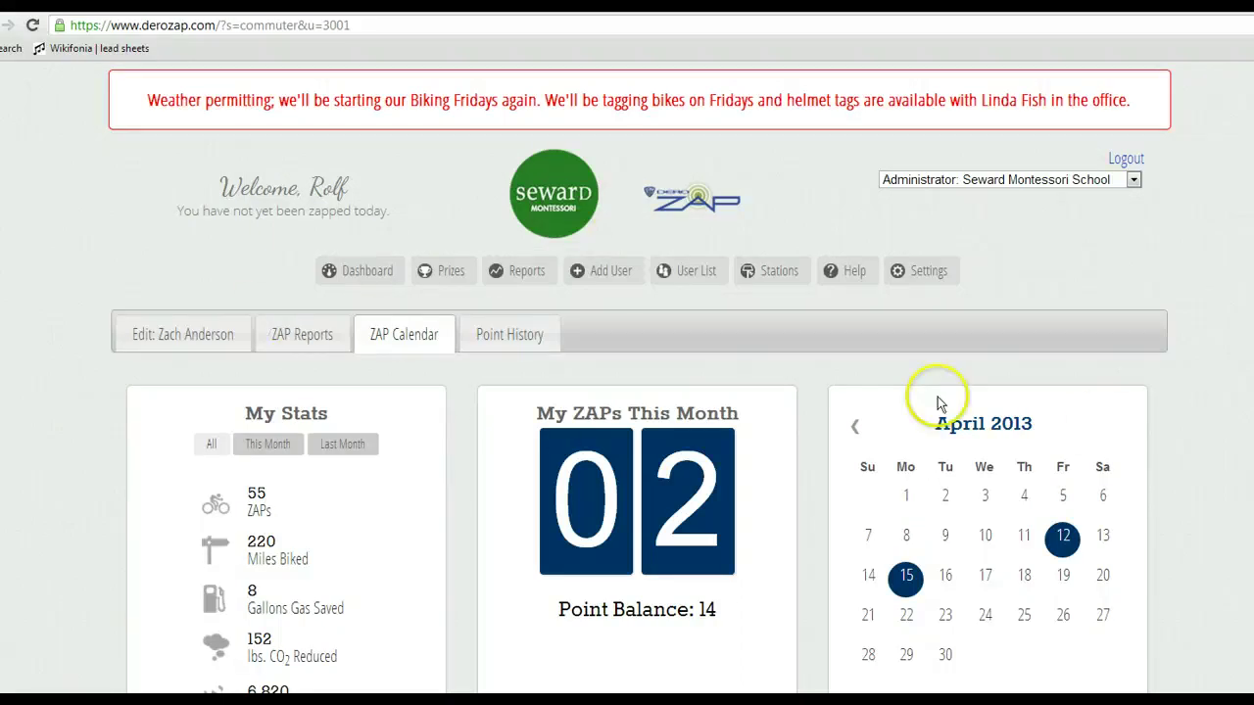
pyautogui.scroll(-3, 637, 376)
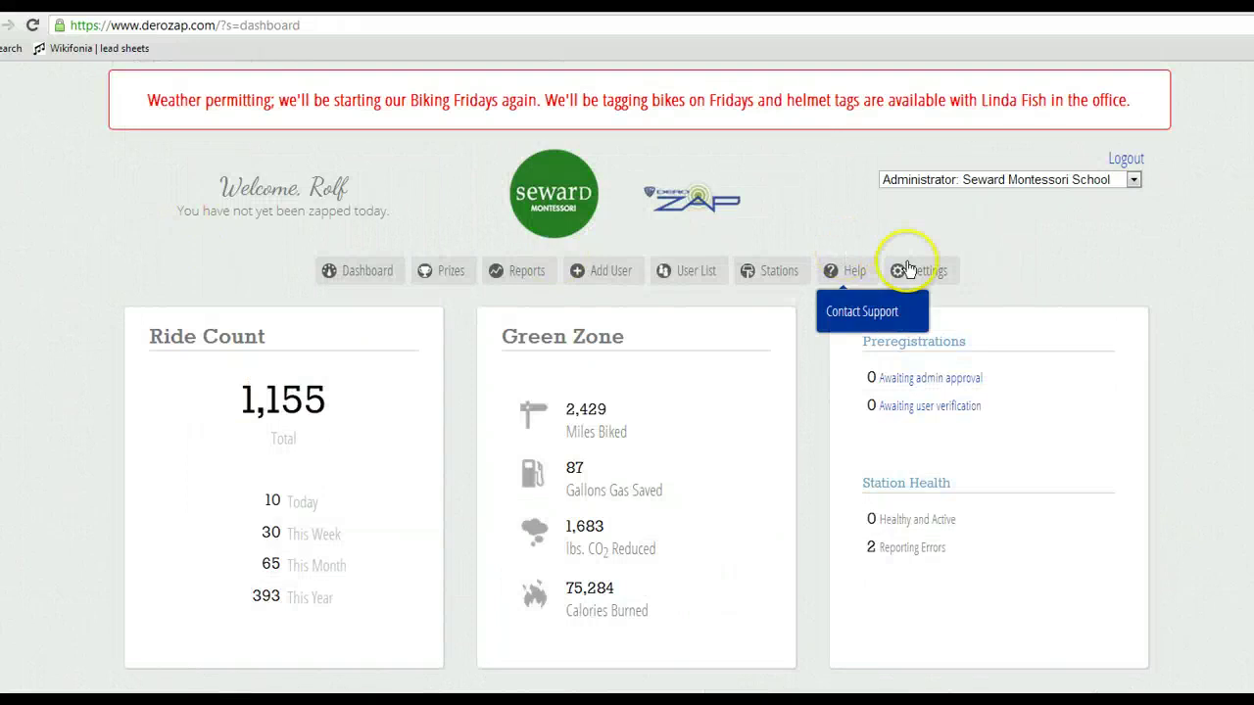
# Open the File Manager from Settings and open the Winners folder under root folder 64.
pyautogui.moveTo(921, 270)
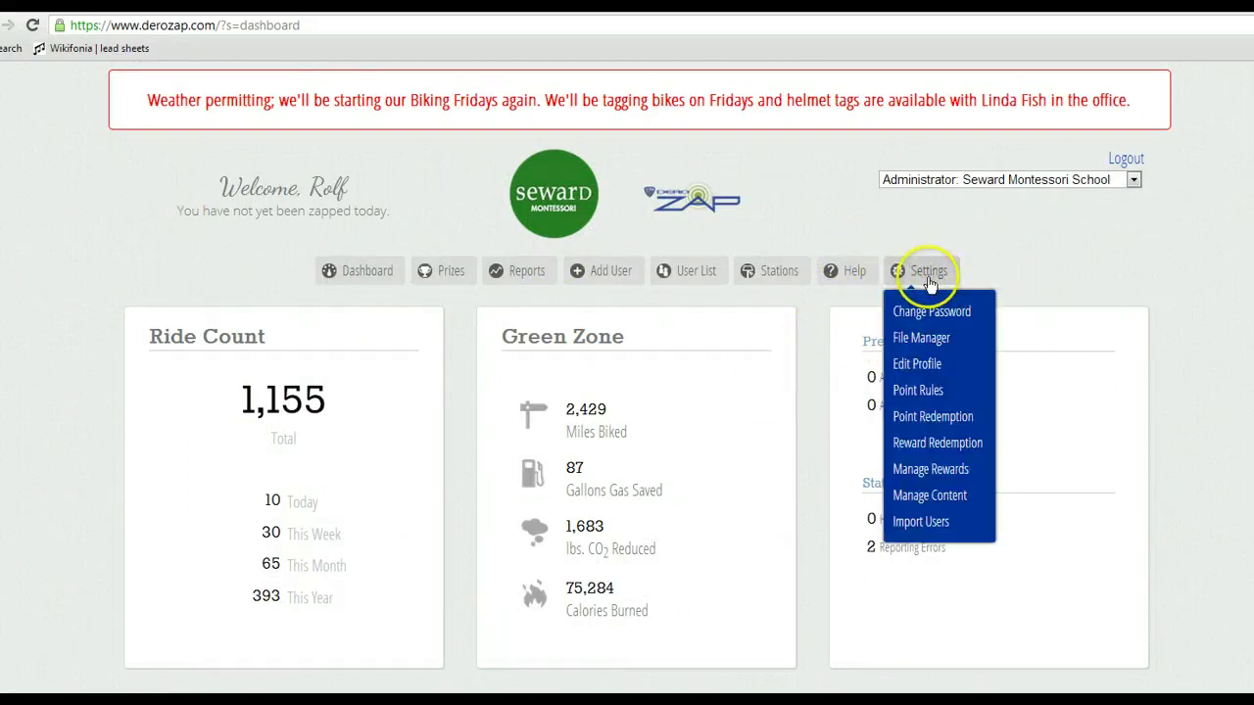
pyautogui.click(918, 348)
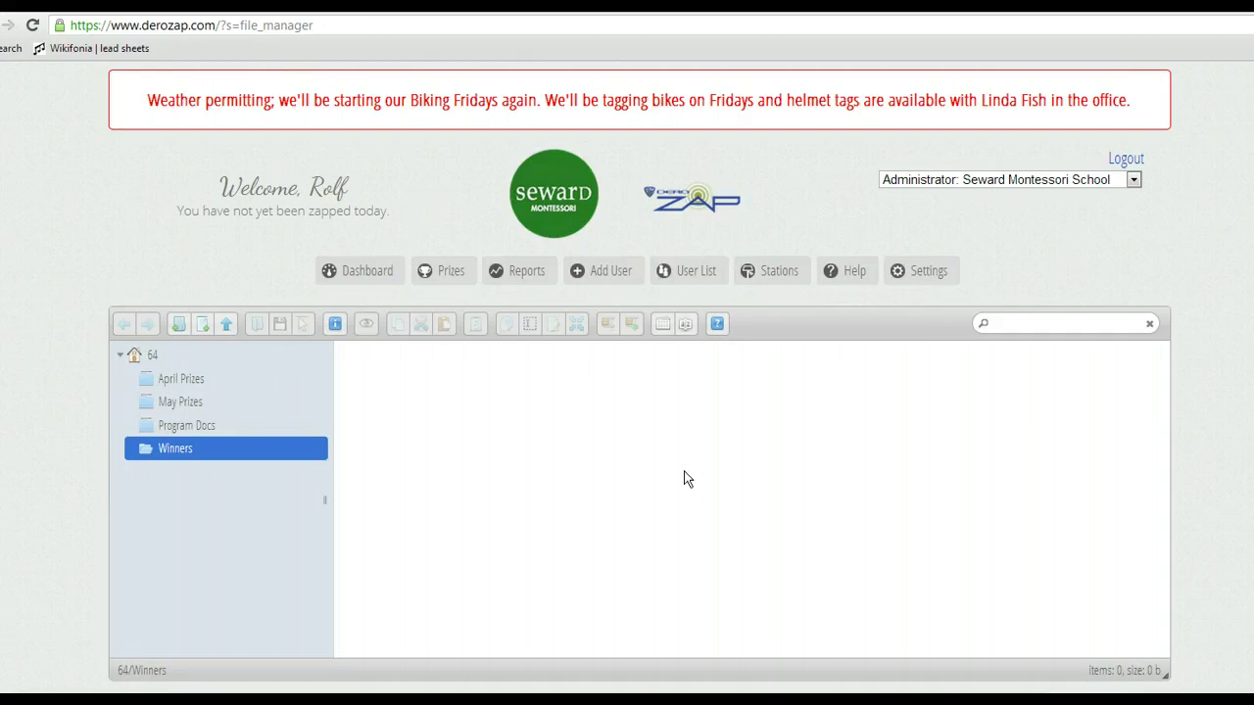
pyautogui.click(147, 357)
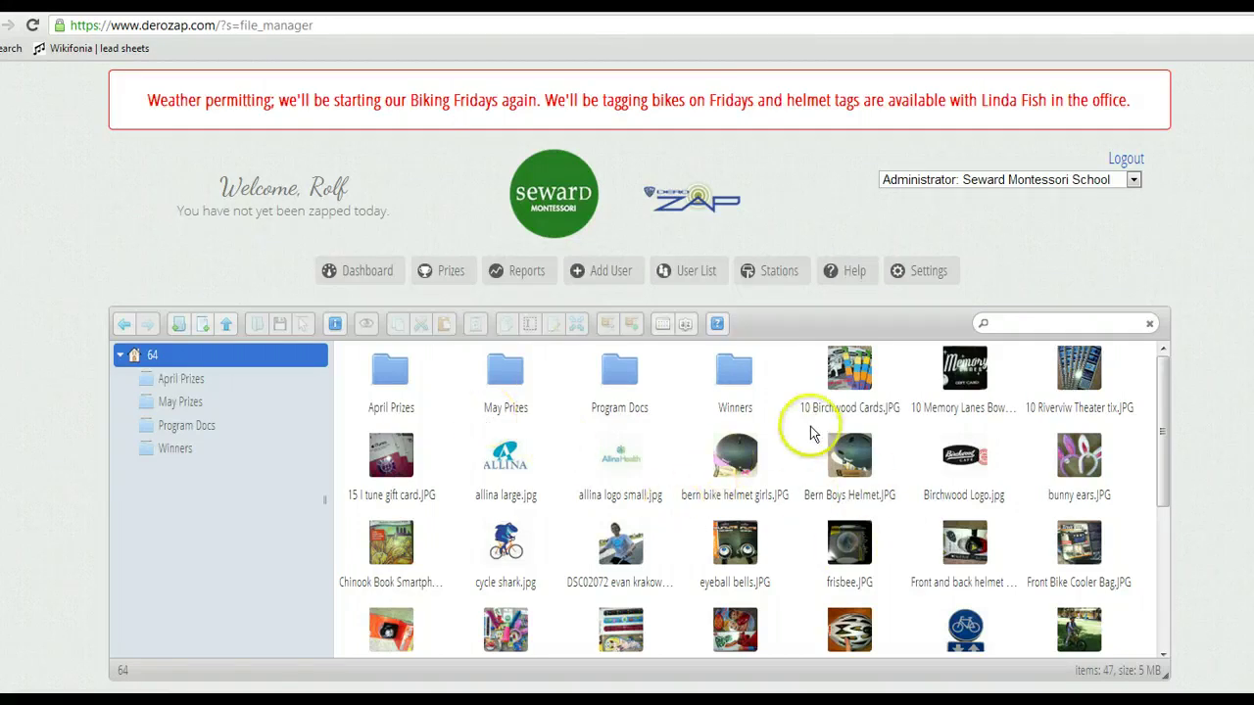
pyautogui.click(738, 377)
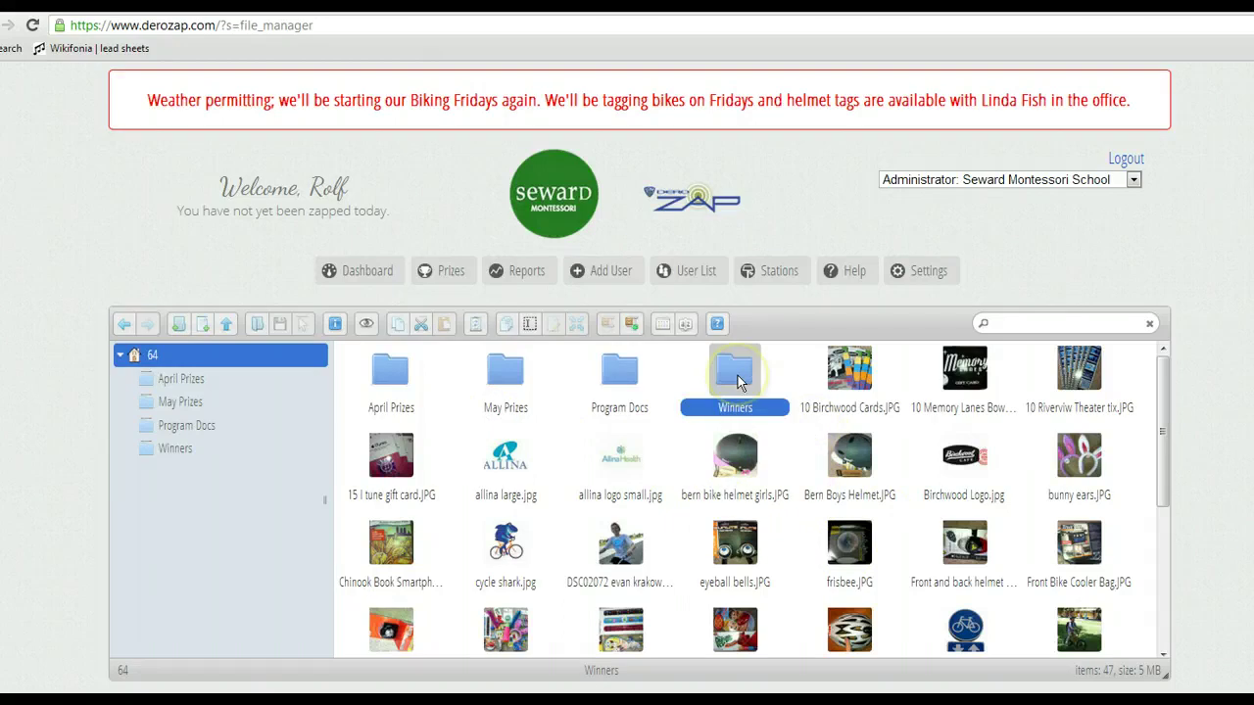
pyautogui.doubleClick(738, 380)
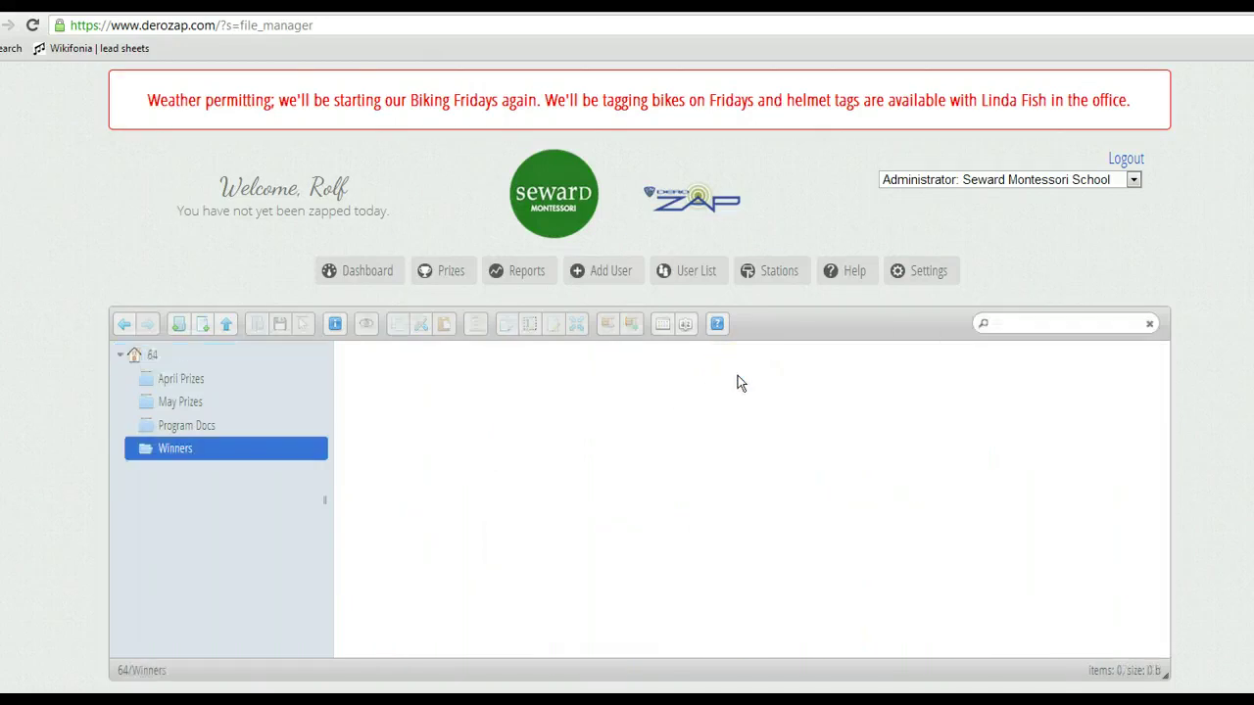
# Upload the winner's photo from SkyDrive > Dero into the Winners folder and view it.
pyautogui.click(225, 326)
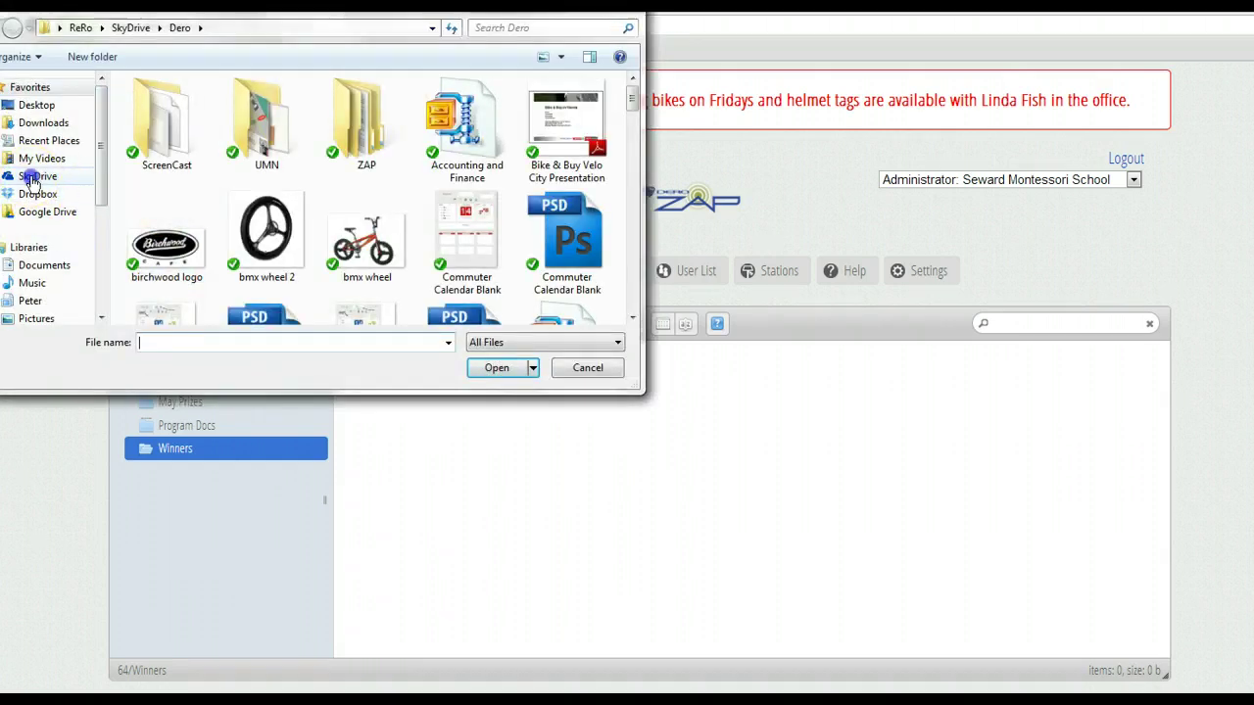
pyautogui.click(36, 176)
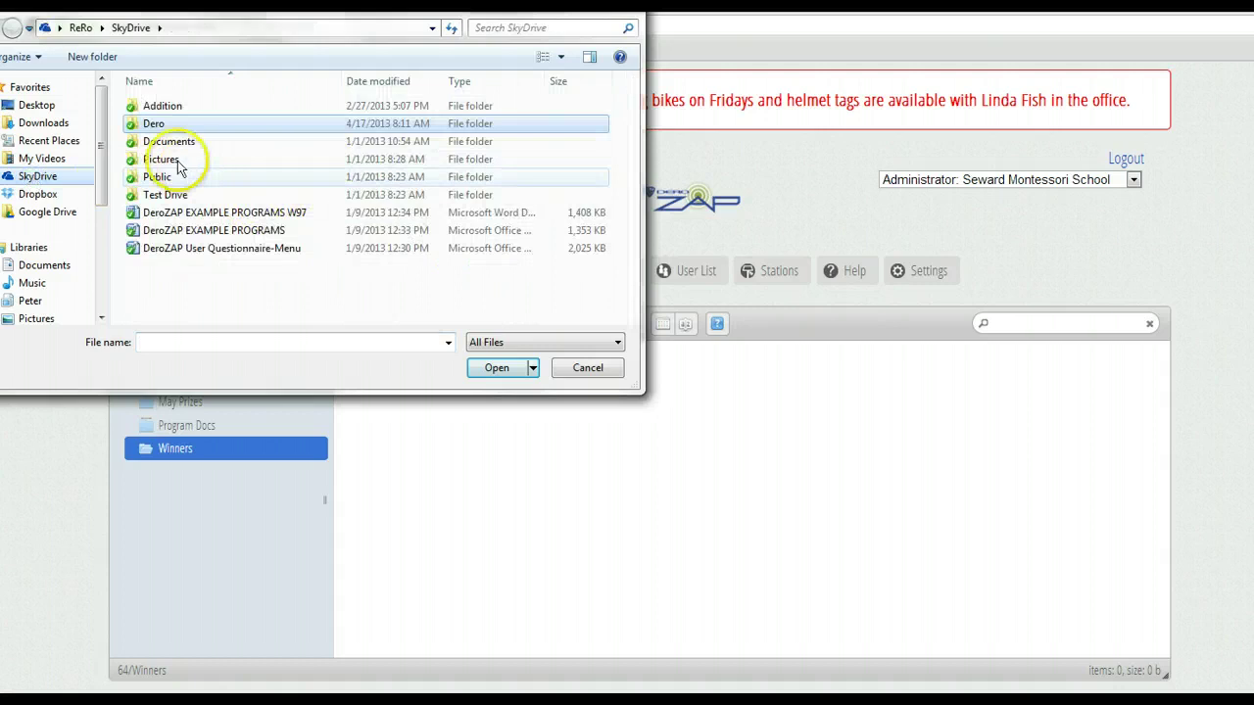
pyautogui.doubleClick(154, 124)
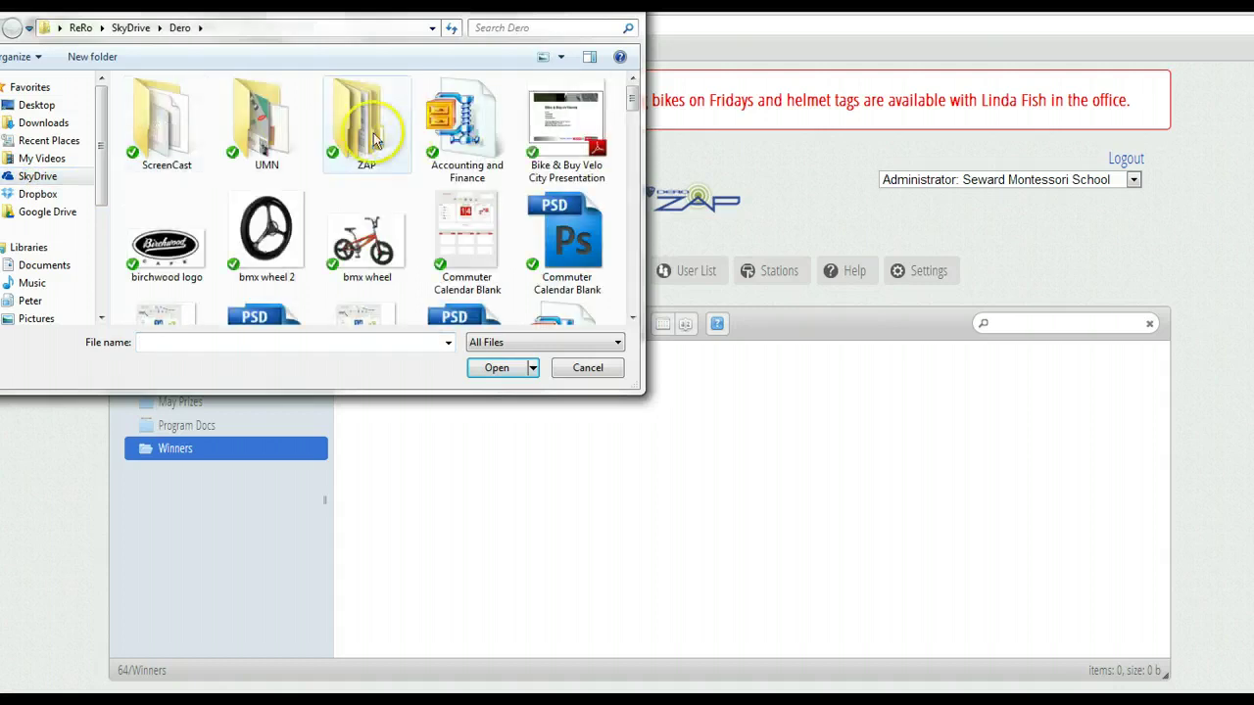
pyautogui.click(634, 319)
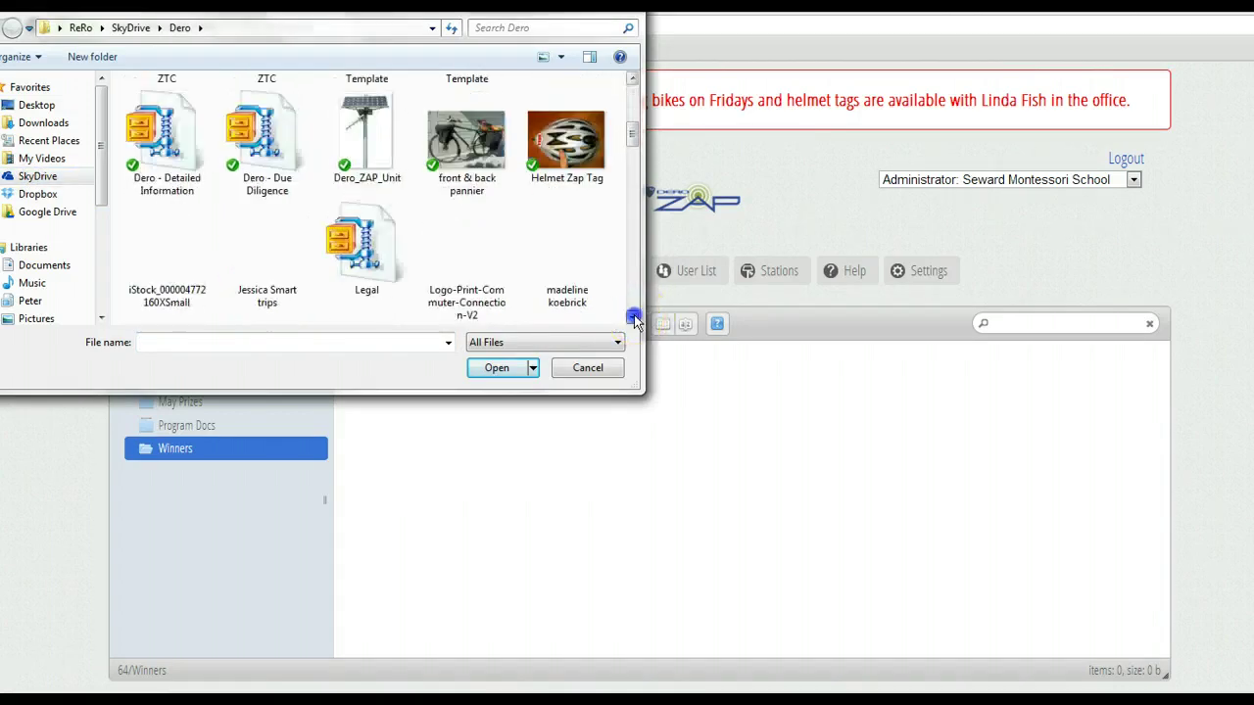
pyautogui.click(634, 318)
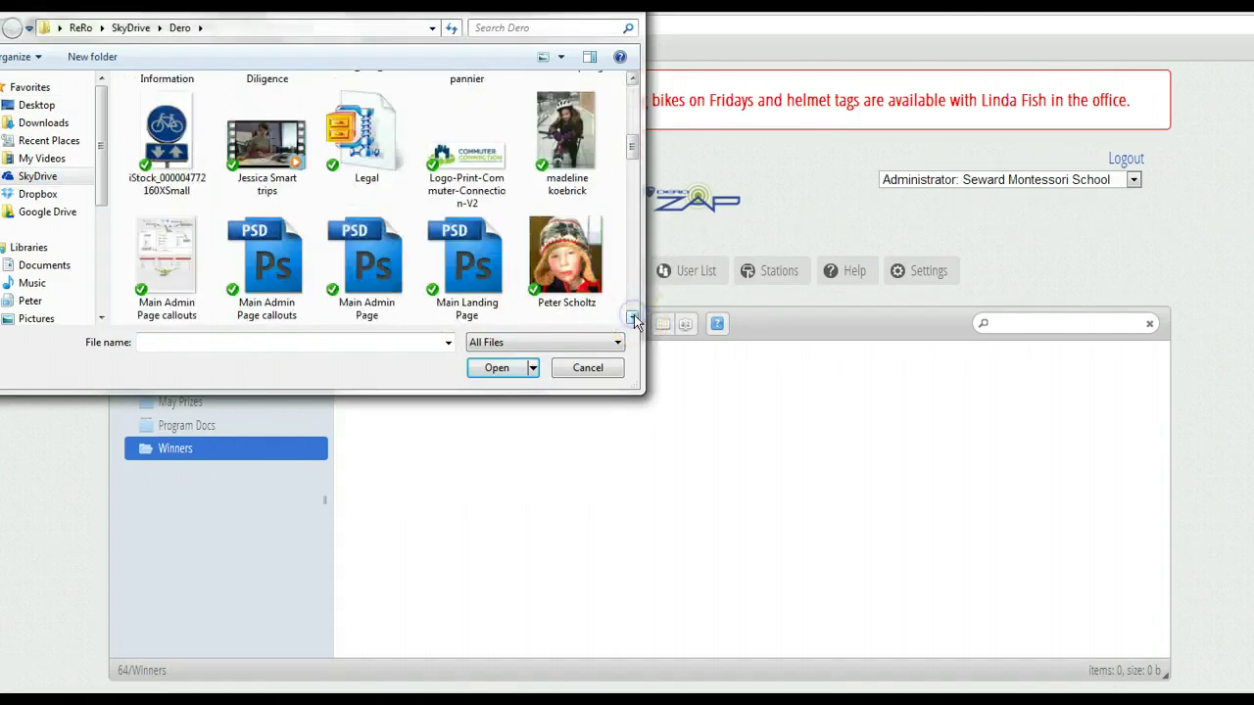
pyautogui.doubleClick(573, 157)
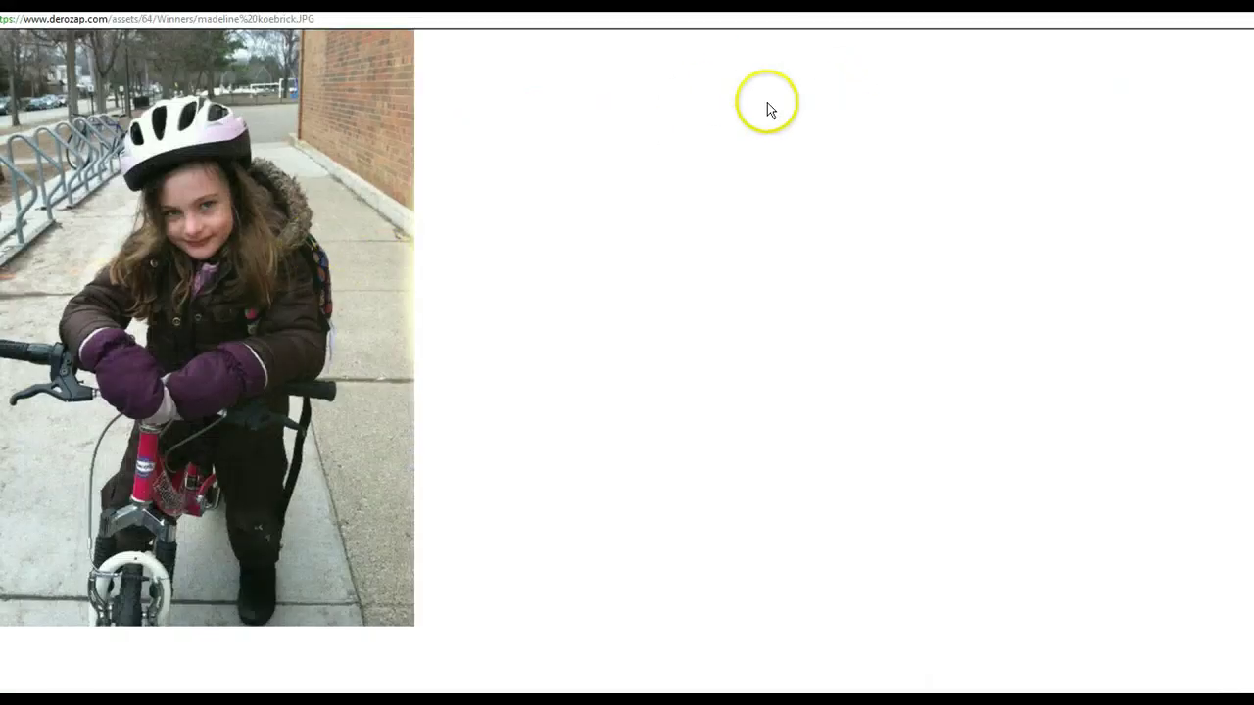
# Back in the file manager, set the uploaded photo's width to 200 in the resize options.
pyautogui.hotkey('alt', 'Left')
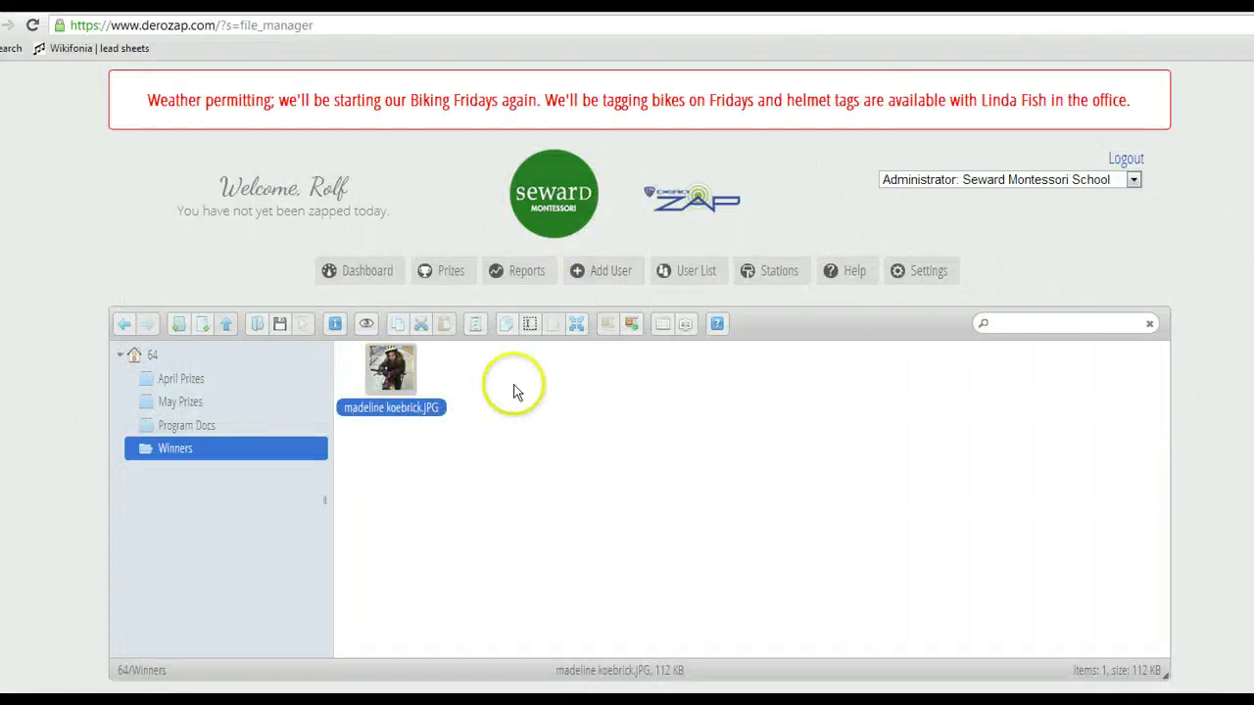
pyautogui.click(579, 323)
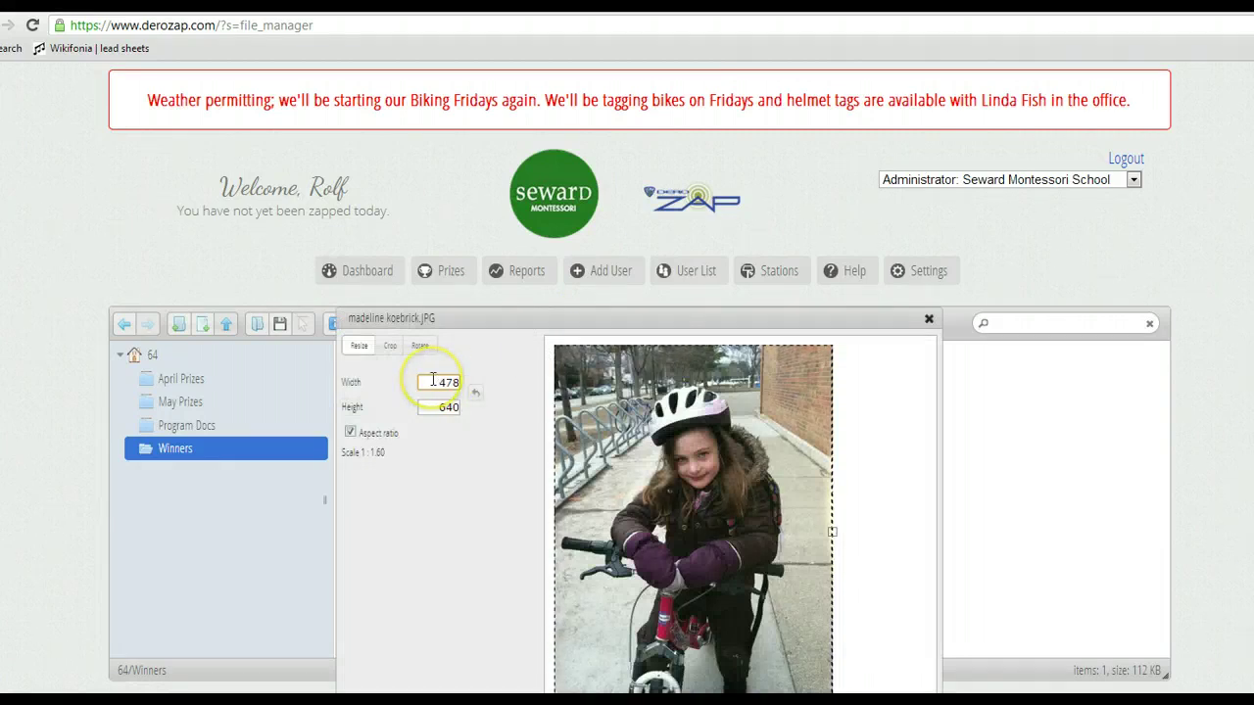
pyautogui.moveTo(437, 382); pyautogui.dragTo(499, 386)
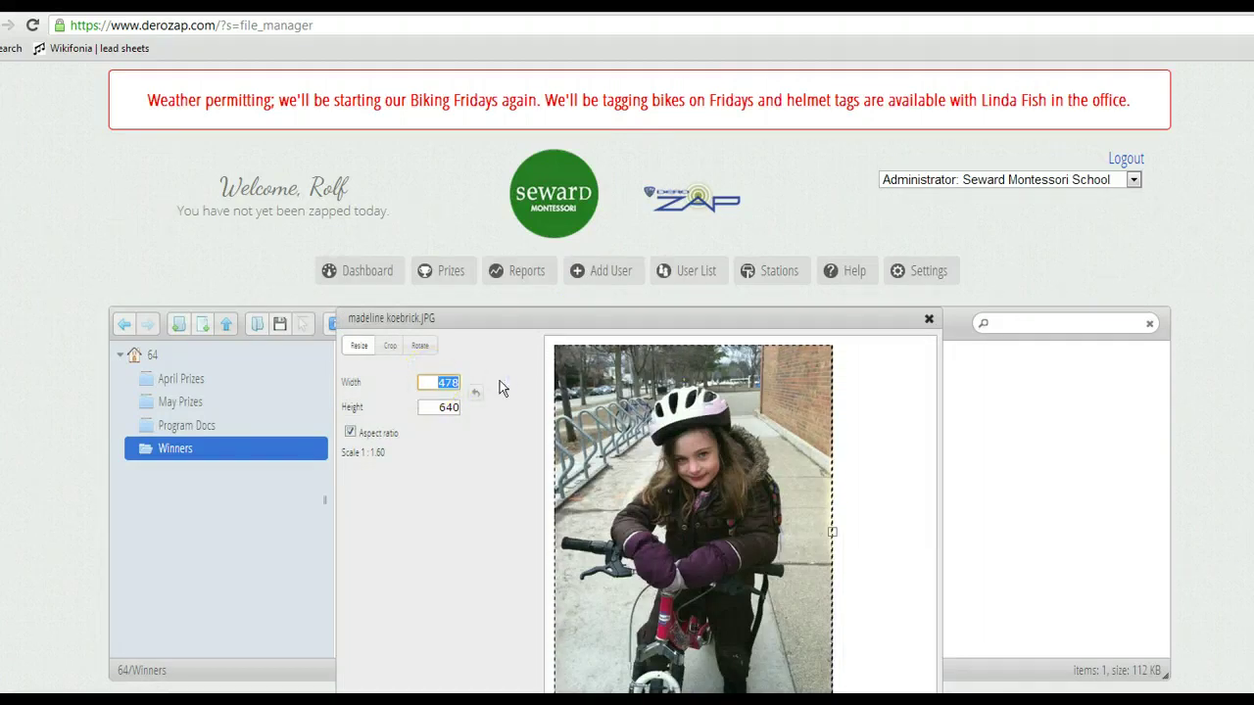
pyautogui.write('2')
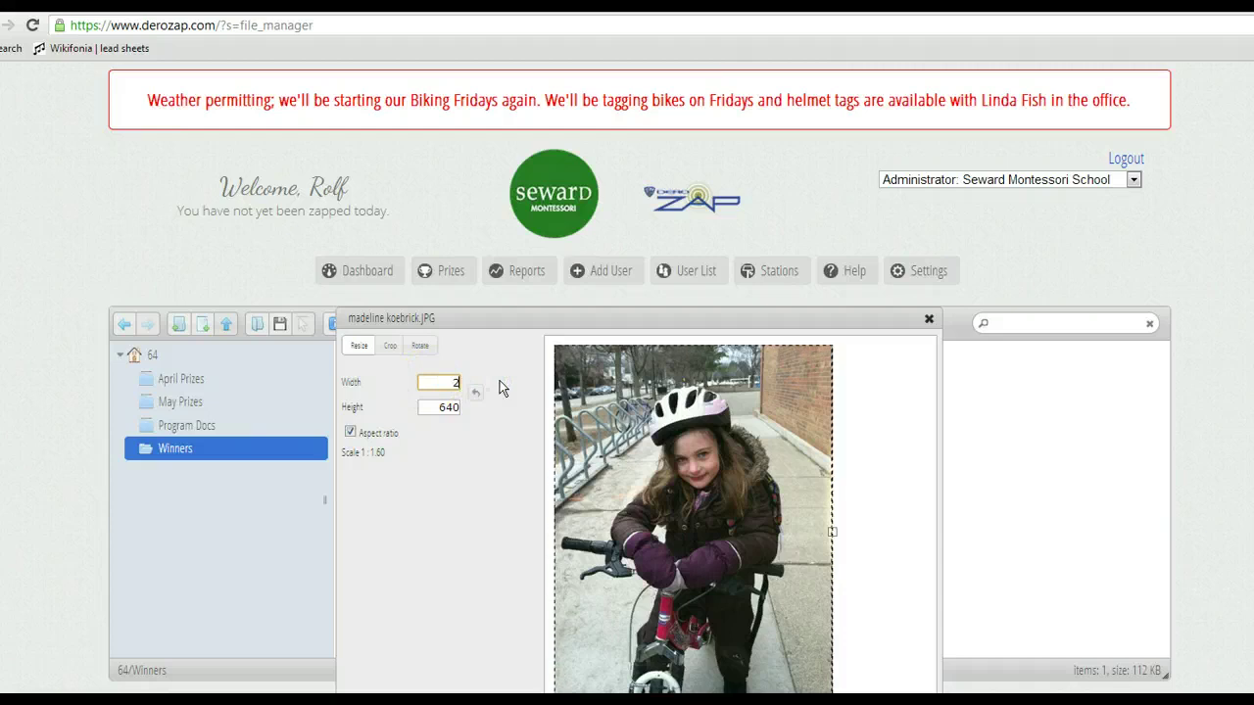
pyautogui.write('00')
pyautogui.click(432, 410)
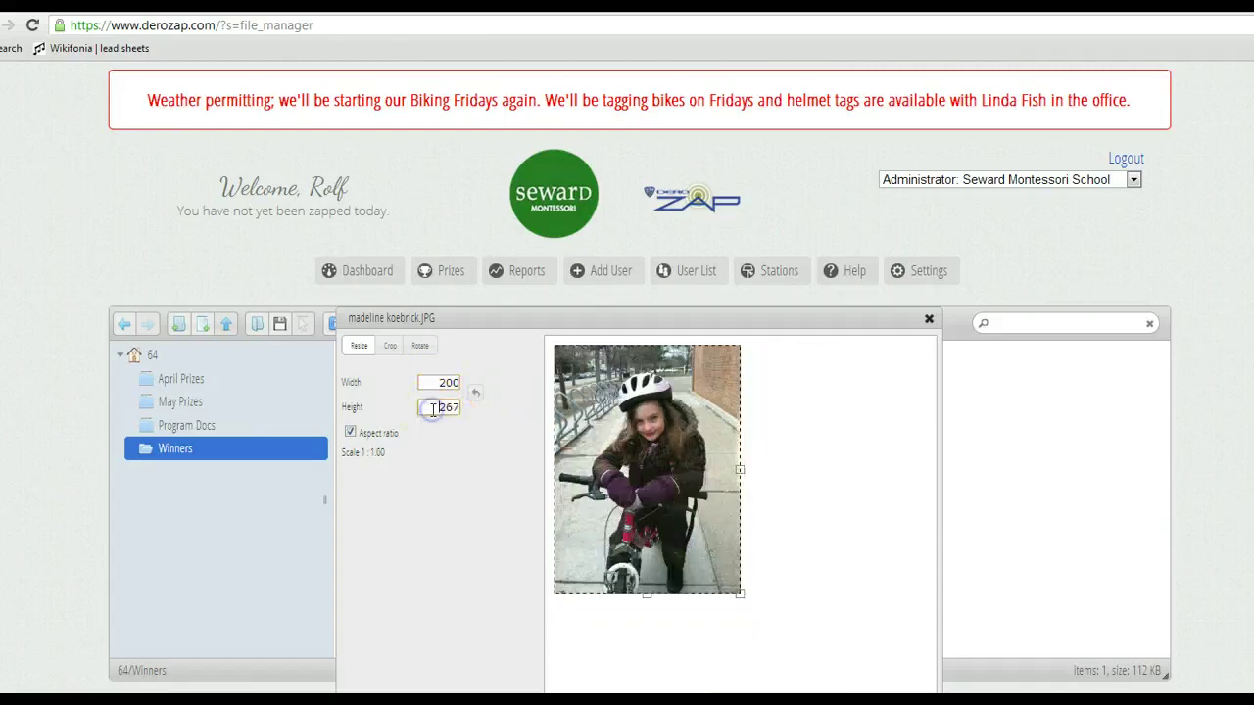
pyautogui.click(373, 367)
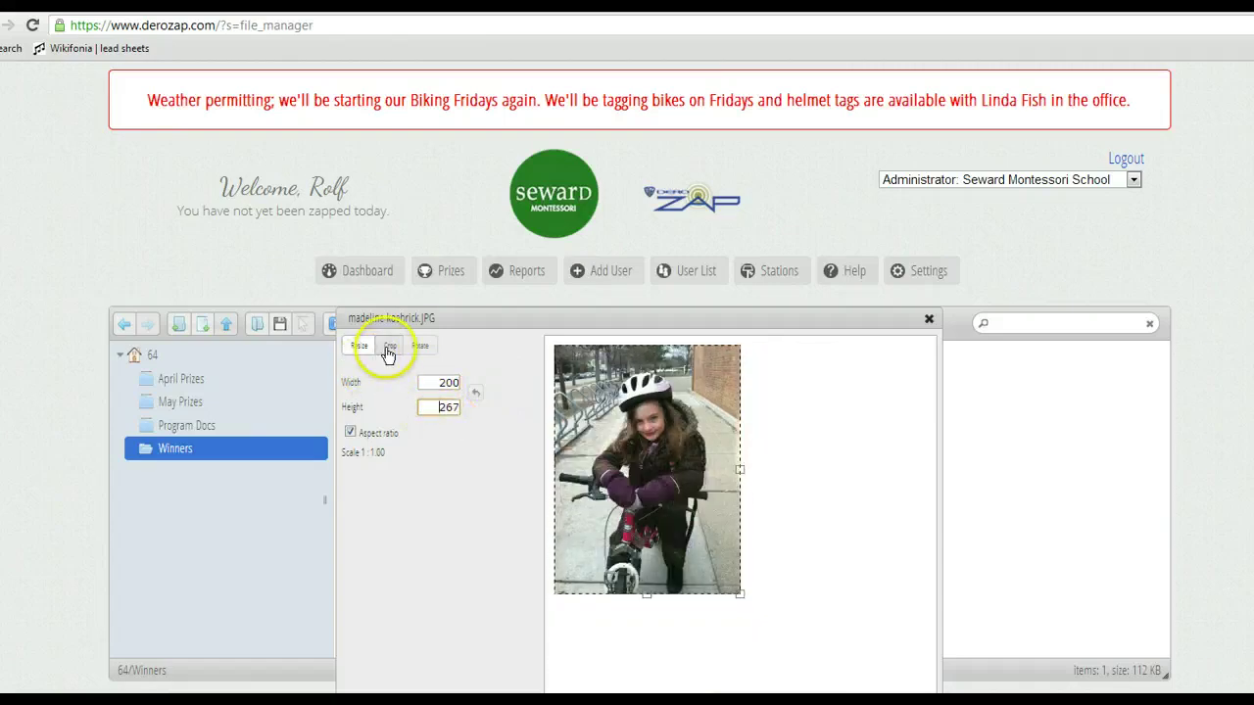
# Crop the winner's photo to 306 × 335, trimming top, sides and bottom, and save it.
pyautogui.click(389, 346)
pyautogui.moveTo(696, 343); pyautogui.dragTo(691, 385)
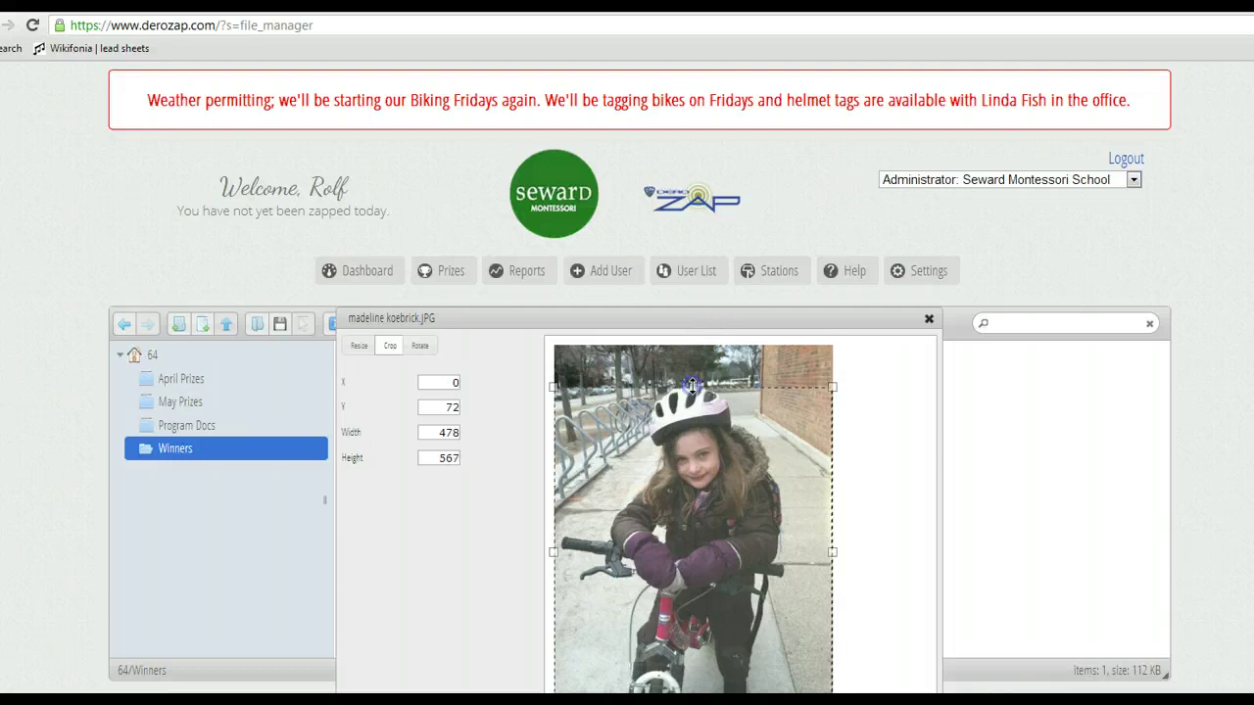
pyautogui.click(553, 552)
pyautogui.moveTo(553, 552); pyautogui.dragTo(603, 554)
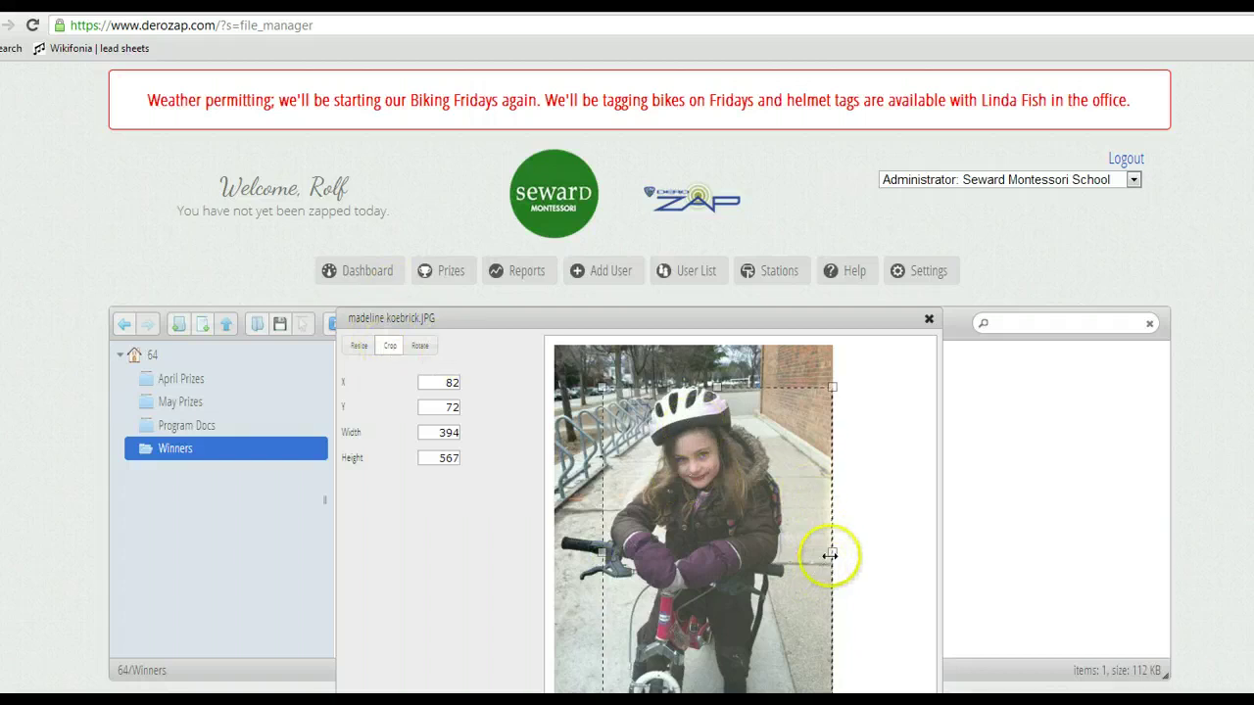
pyautogui.moveTo(831, 554); pyautogui.dragTo(784, 554)
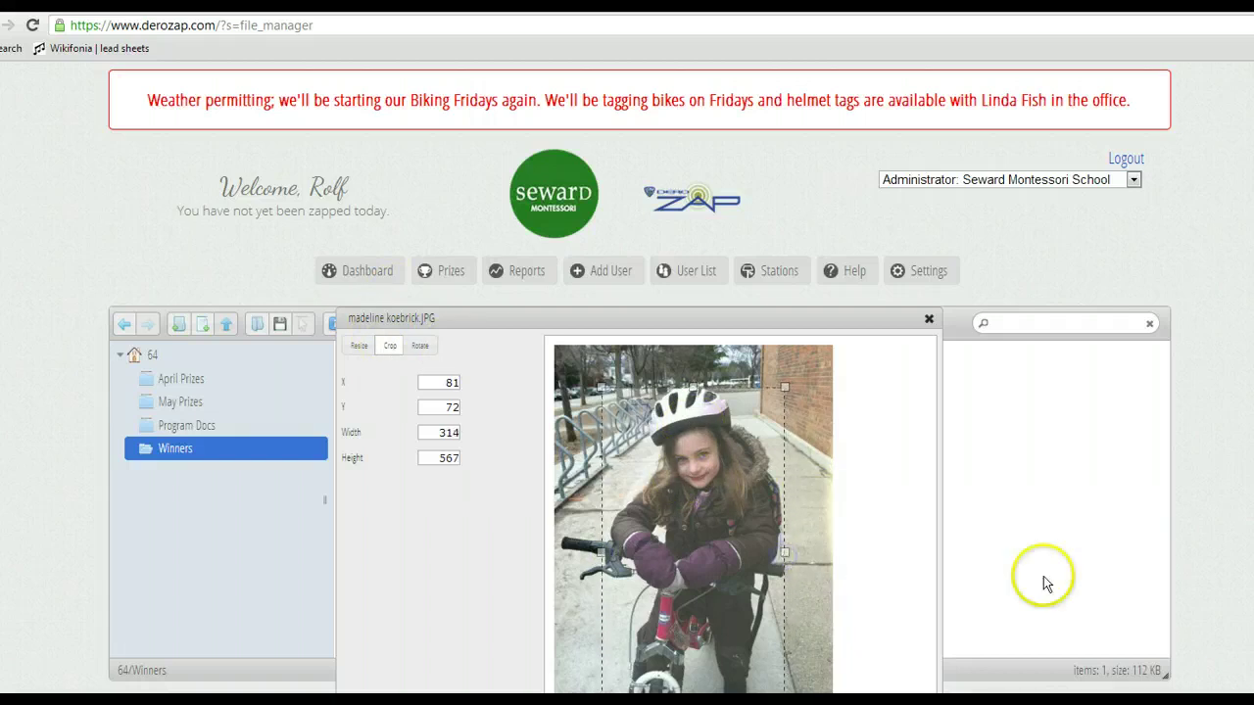
pyautogui.moveTo(770, 314); pyautogui.dragTo(770, 243)
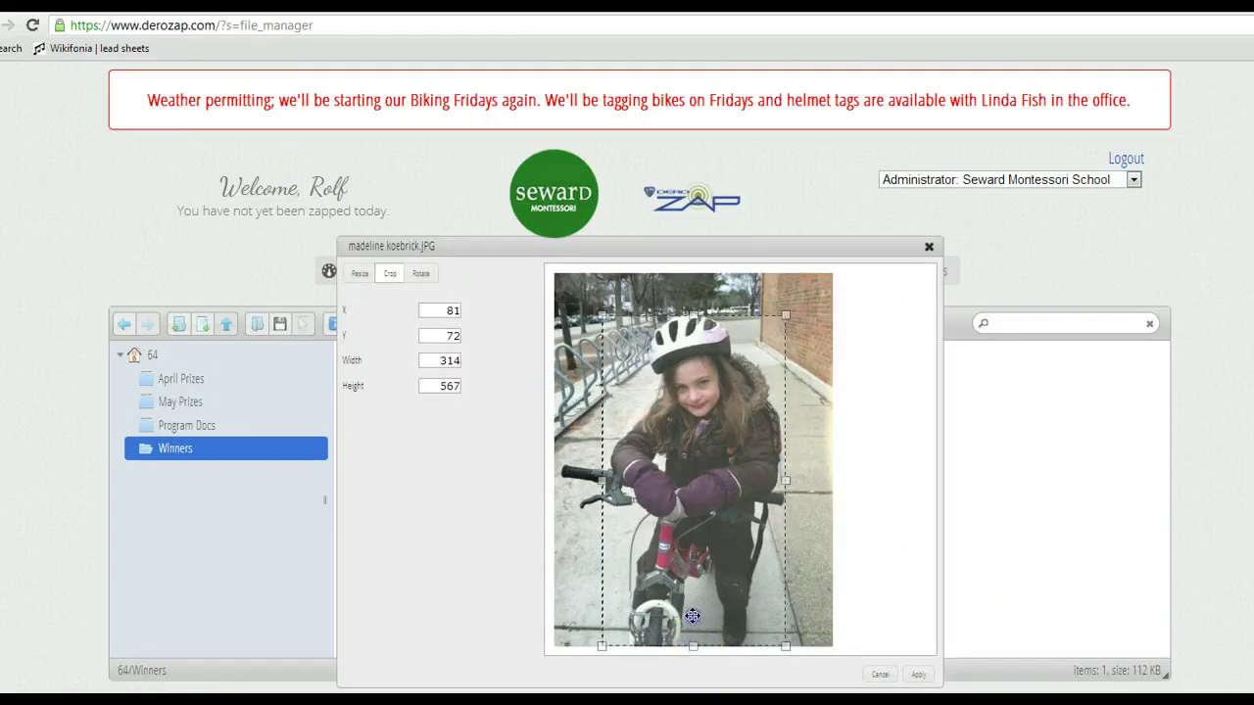
pyautogui.moveTo(693, 615); pyautogui.dragTo(699, 511)
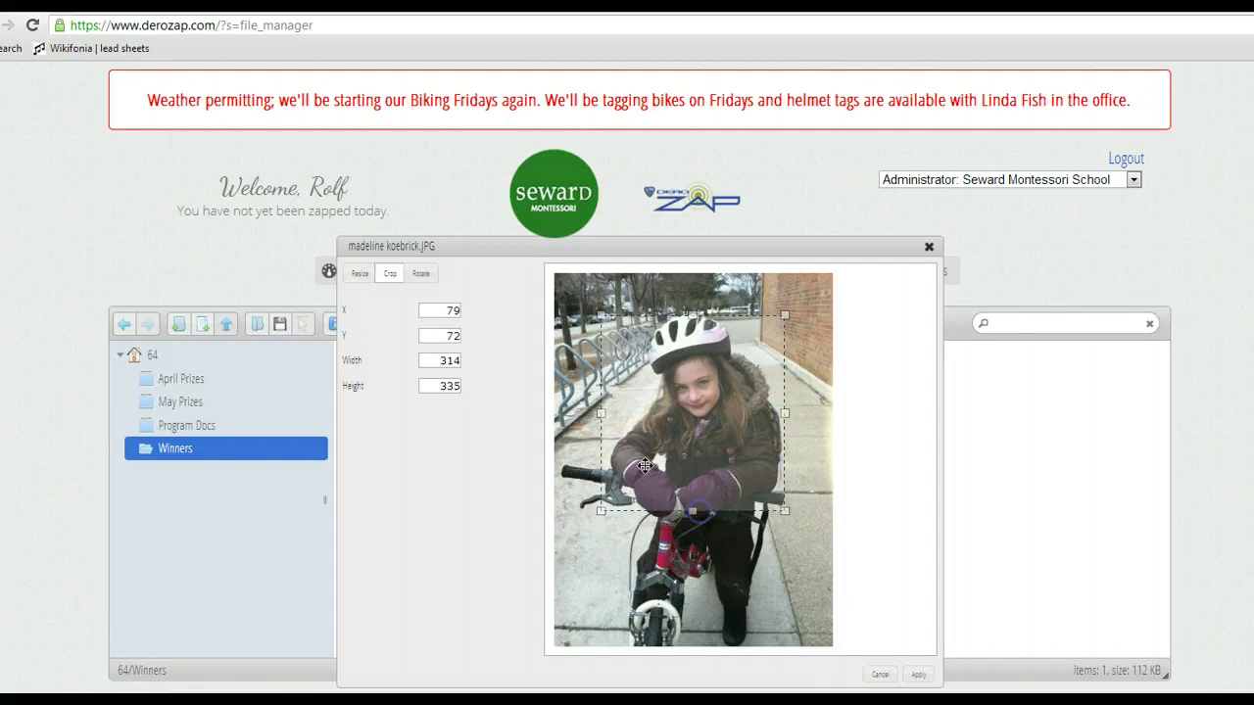
pyautogui.moveTo(601, 415); pyautogui.dragTo(605, 414)
pyautogui.click(919, 675)
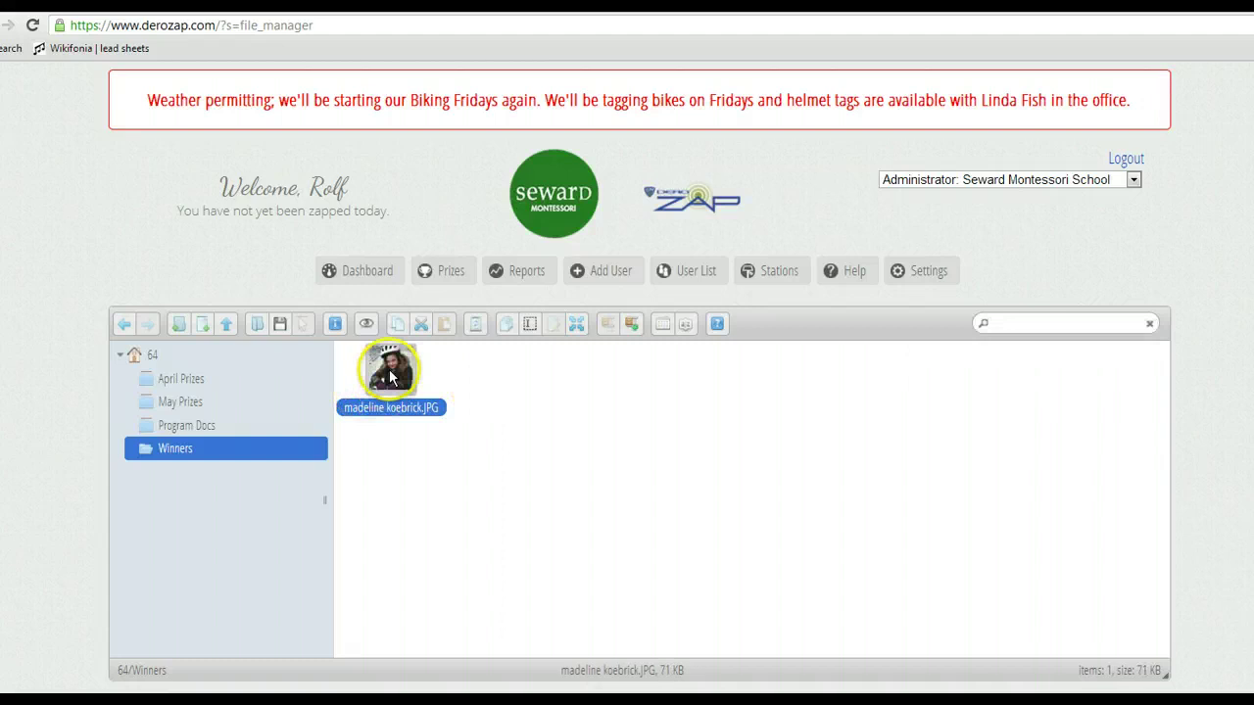
# Set the winner's photo width to 200 with aspect ratio kept in the Resize options.
pyautogui.doubleClick(391, 375)
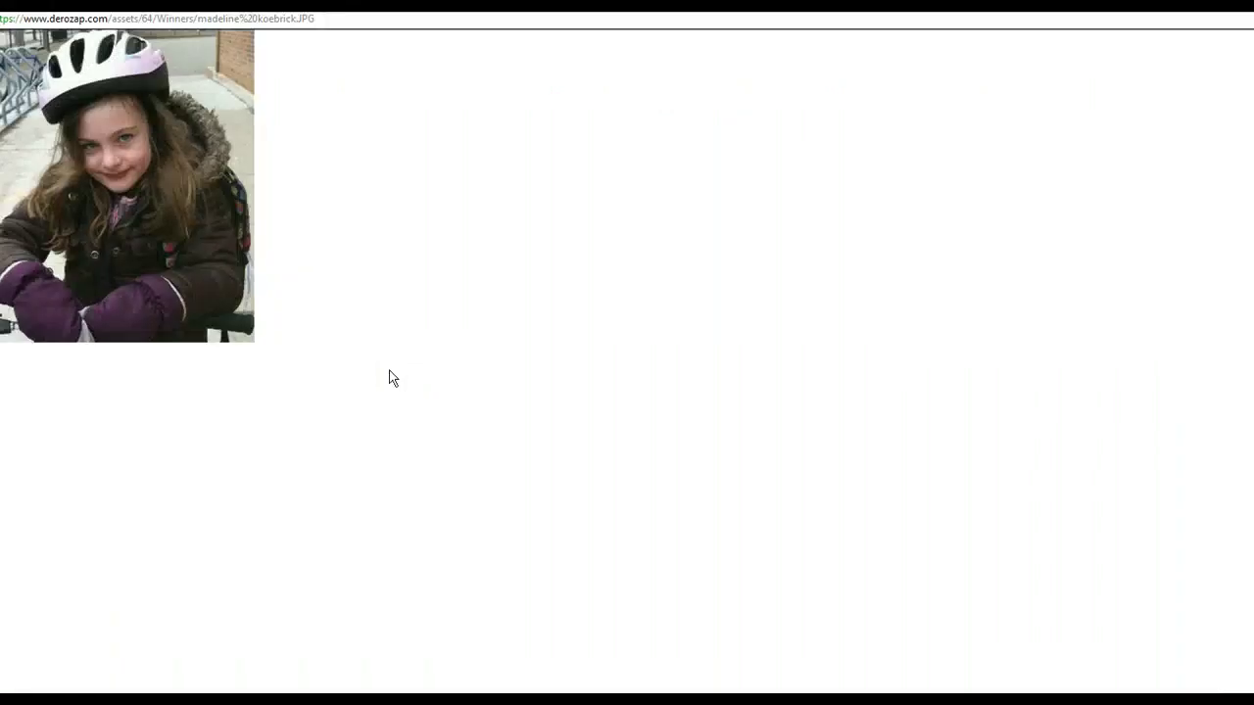
pyautogui.click(611, 67)
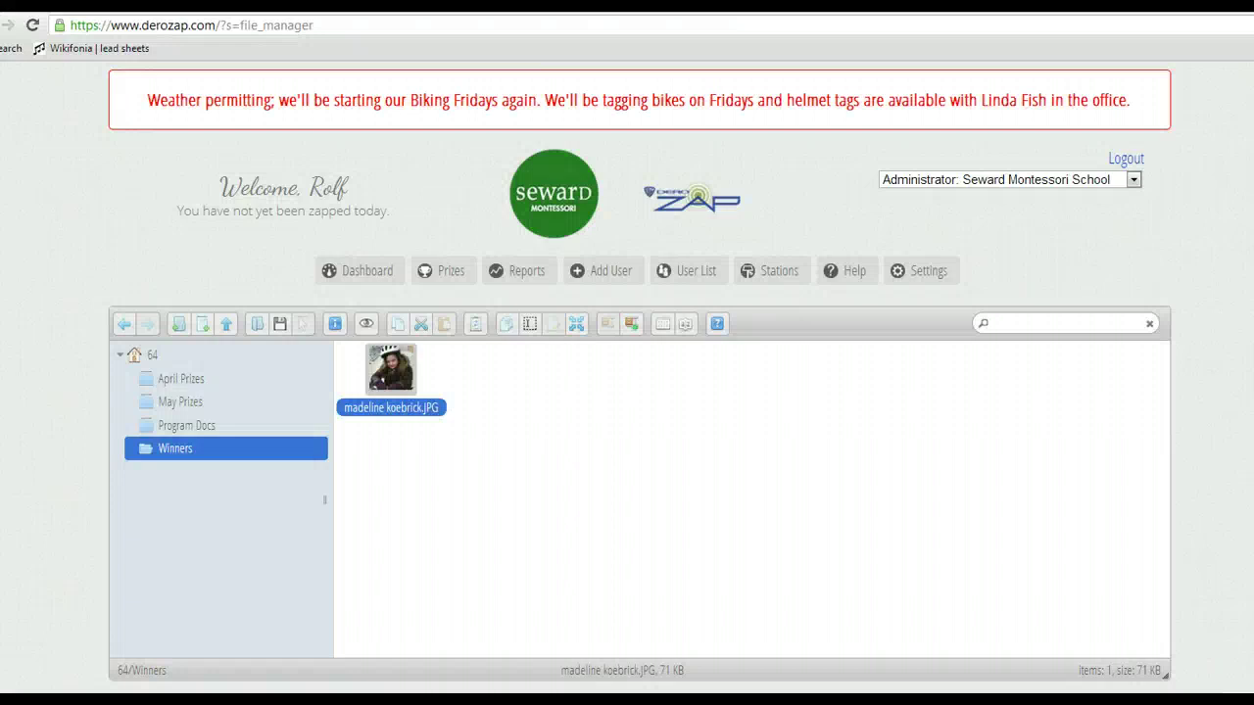
pyautogui.click(576, 324)
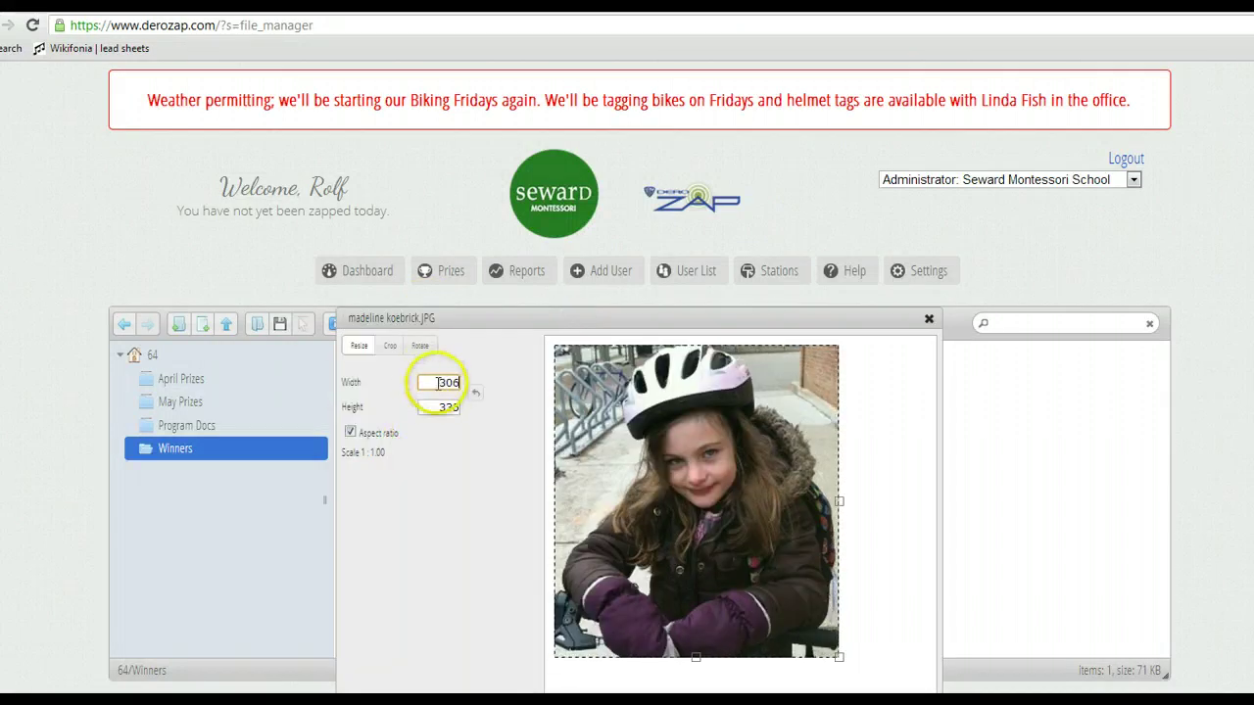
pyautogui.click(478, 388)
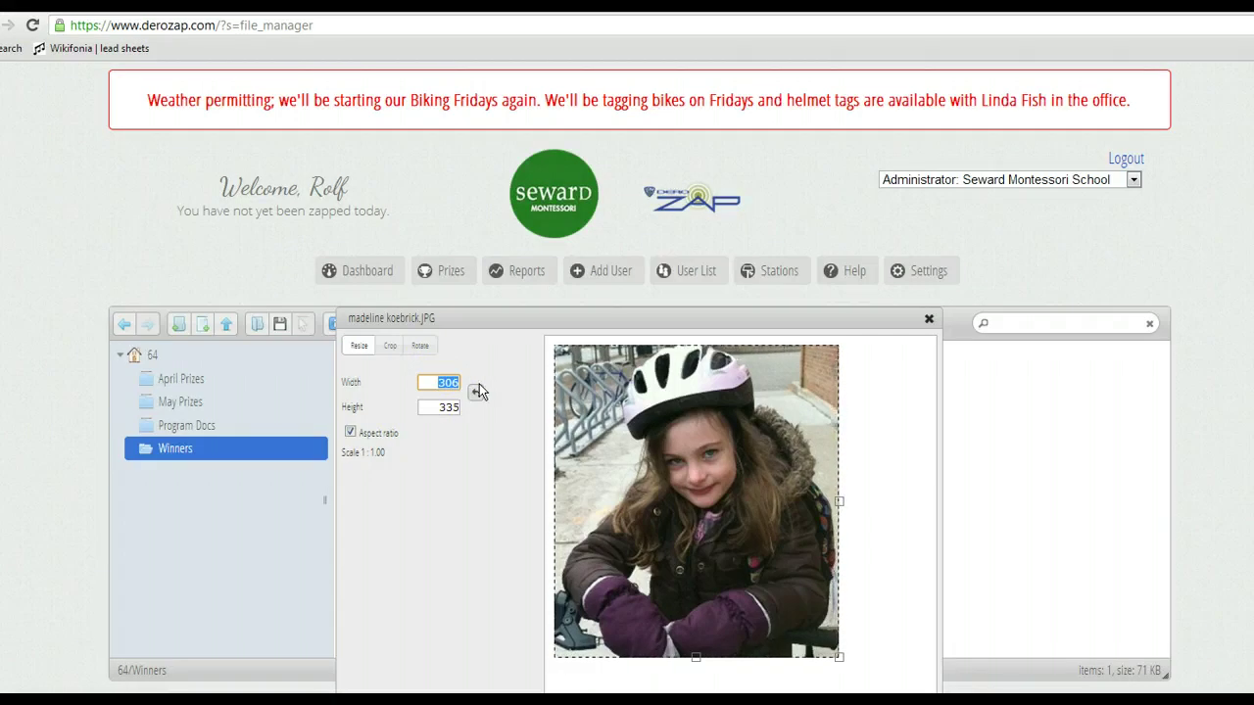
pyautogui.write('200')
pyautogui.click(443, 431)
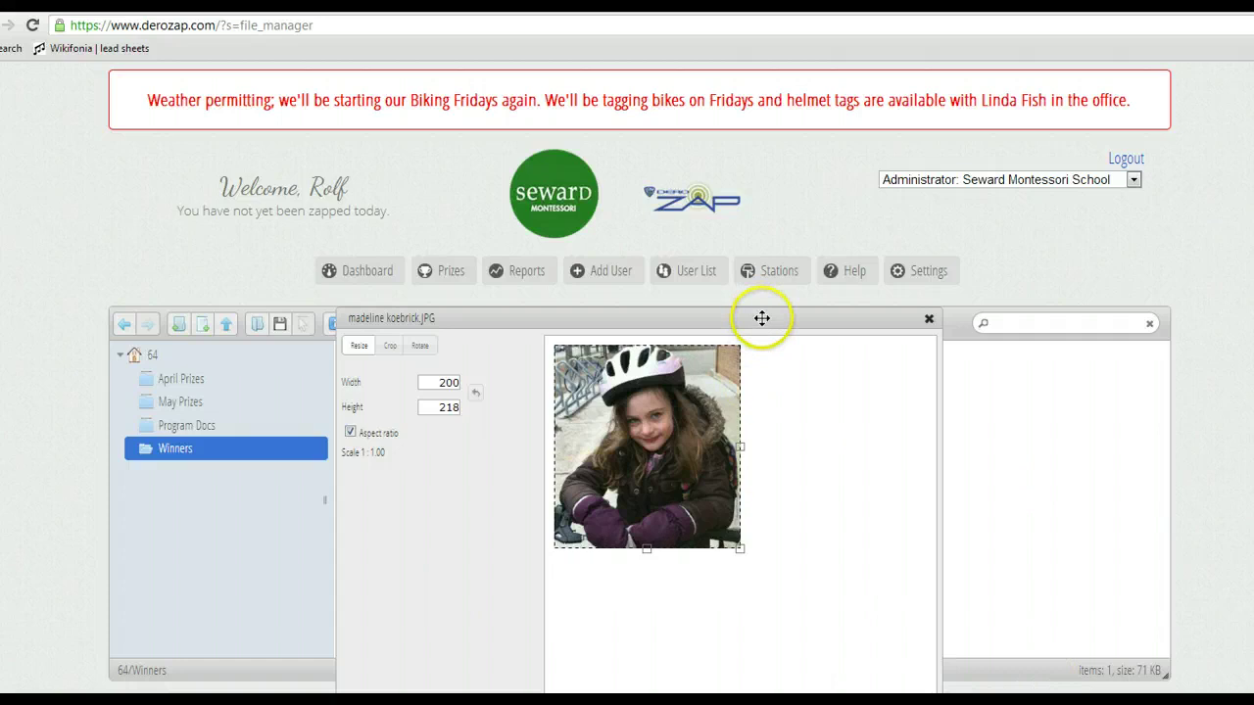
# Save the 200 × 218 resize and check the photo at full size.
pyautogui.moveTo(762, 318); pyautogui.dragTo(768, 255)
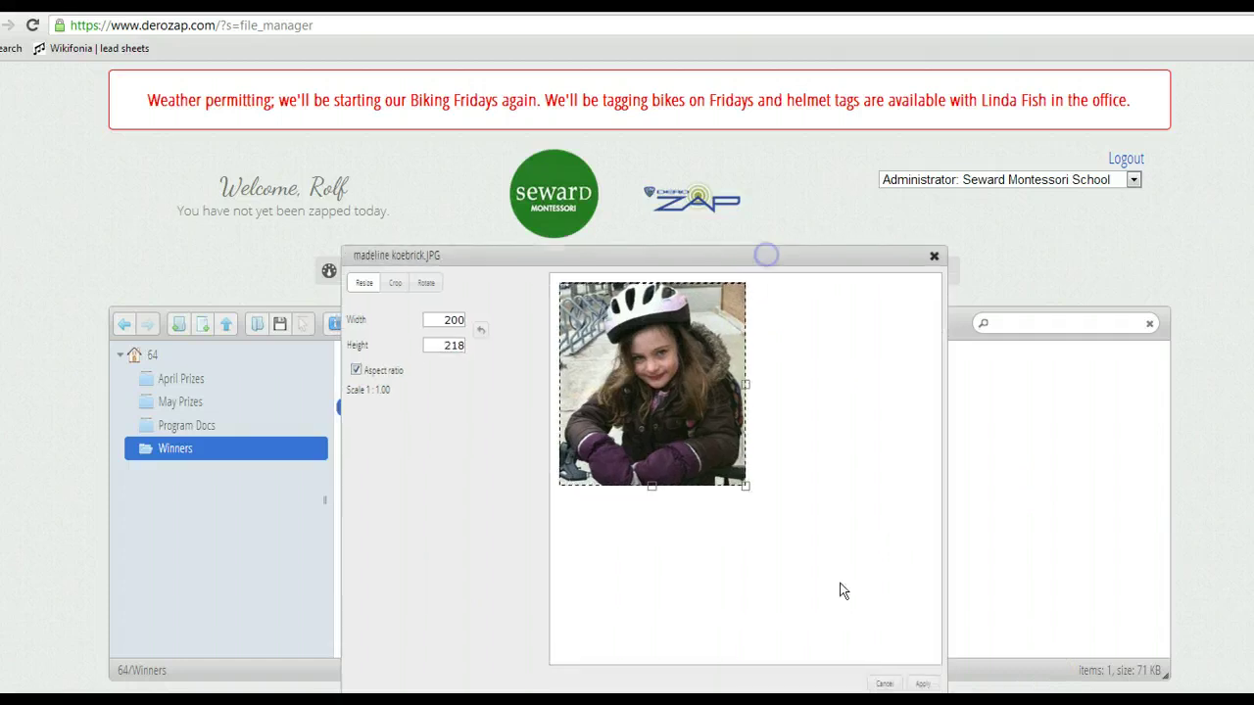
pyautogui.click(923, 685)
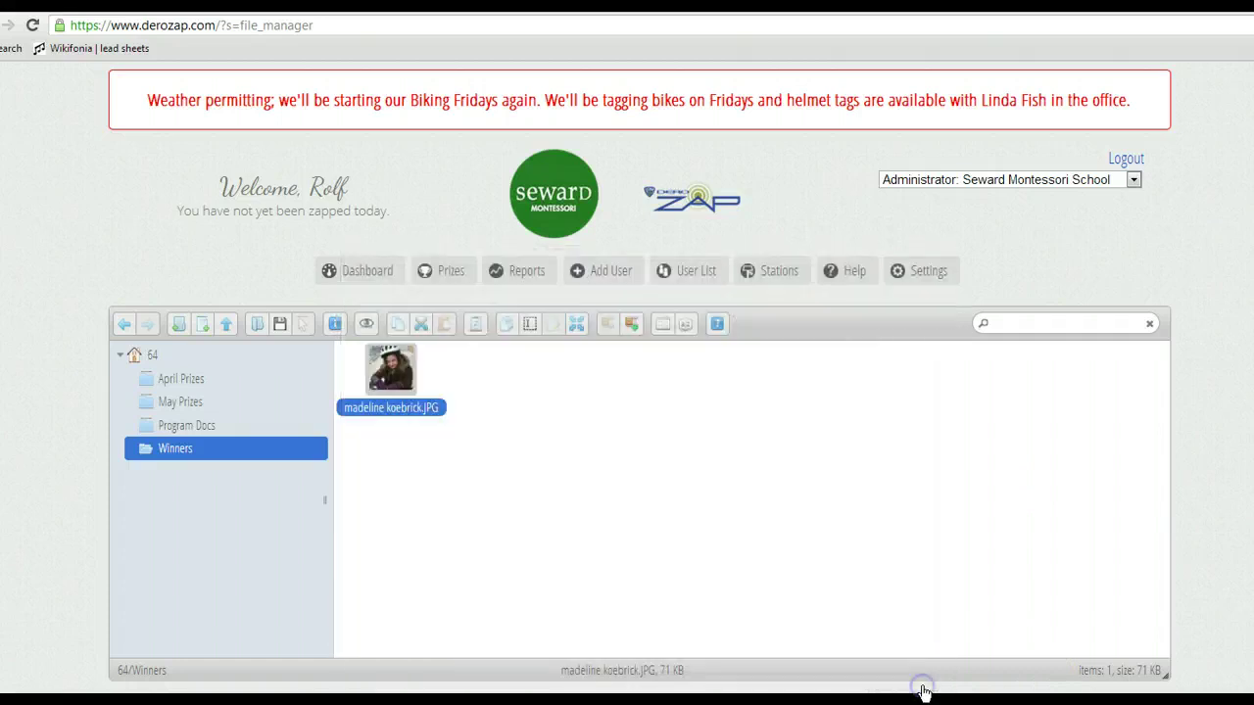
pyautogui.doubleClick(391, 380)
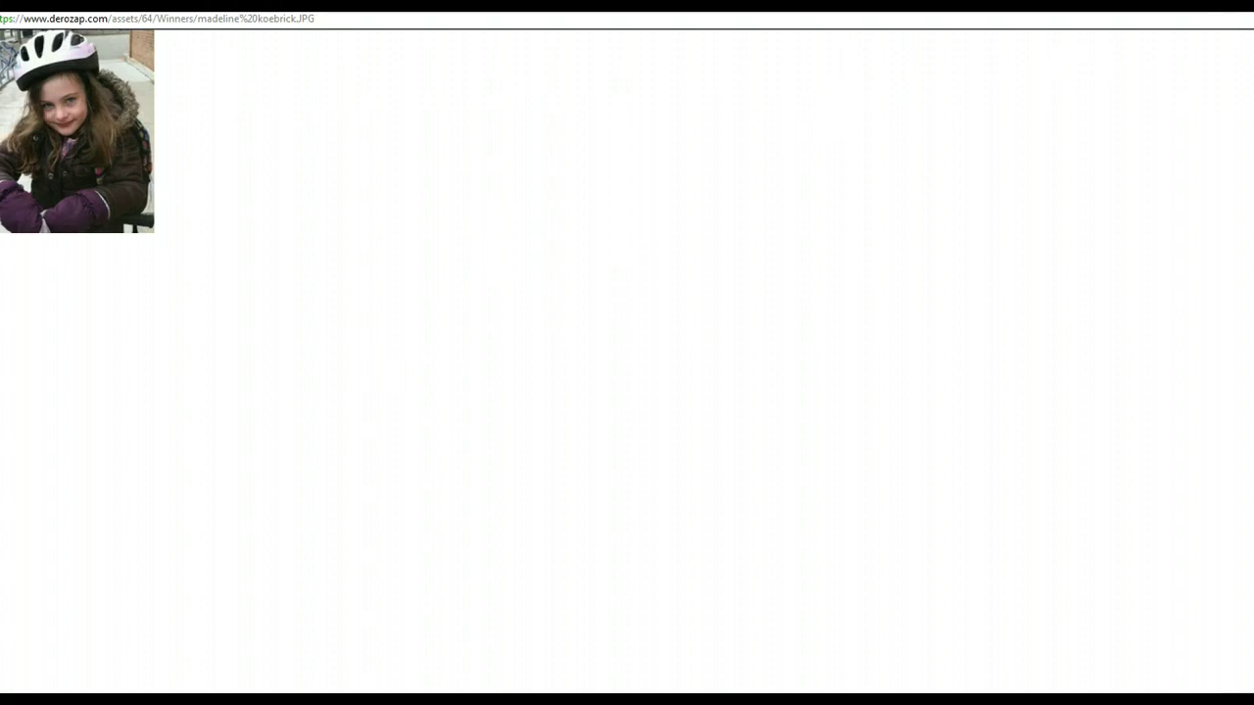
pyautogui.hotkey('ctrl', 'w')
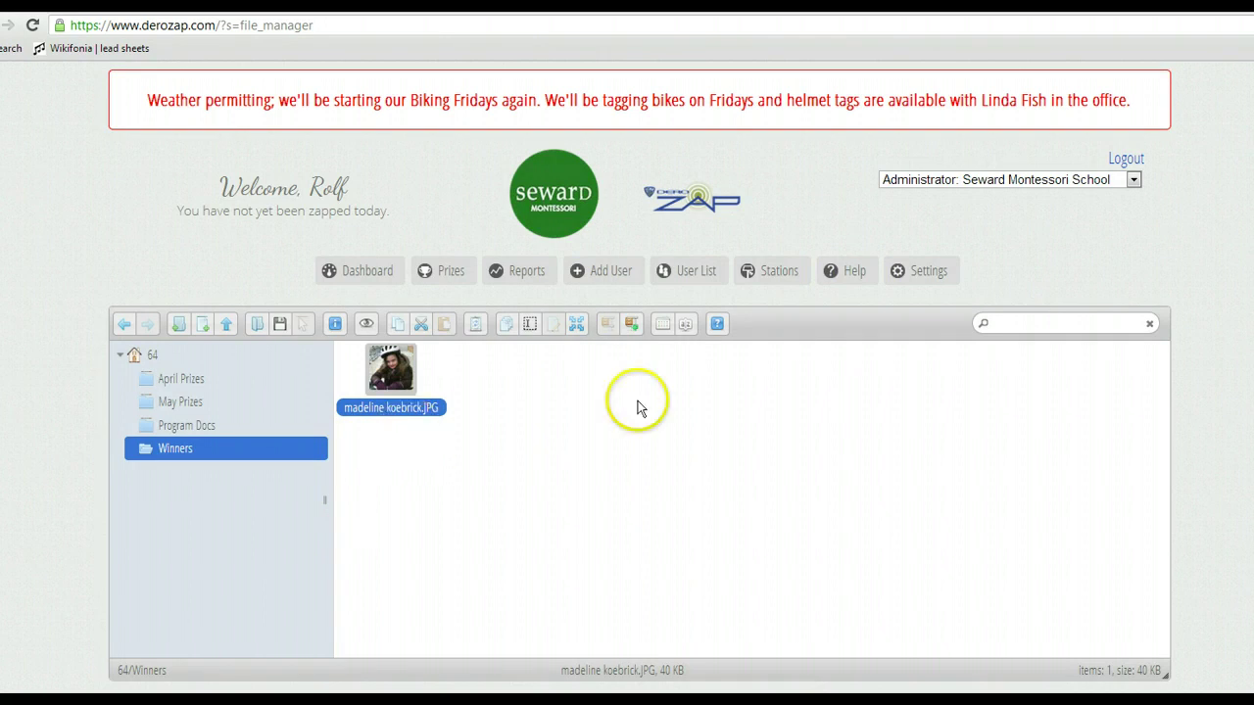
# Return to the Dashboard, scroll its Ride Count stats, and start duplicating the browser tab.
pyautogui.click(930, 271)
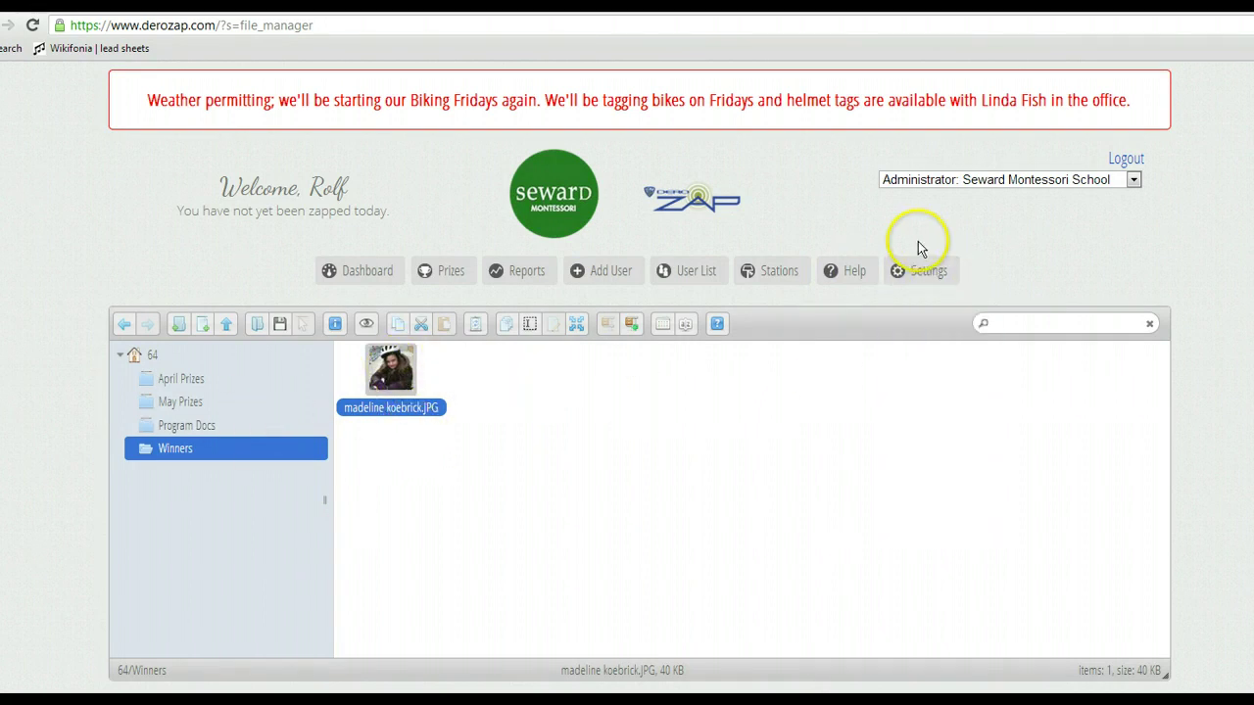
pyautogui.moveTo(916, 272)
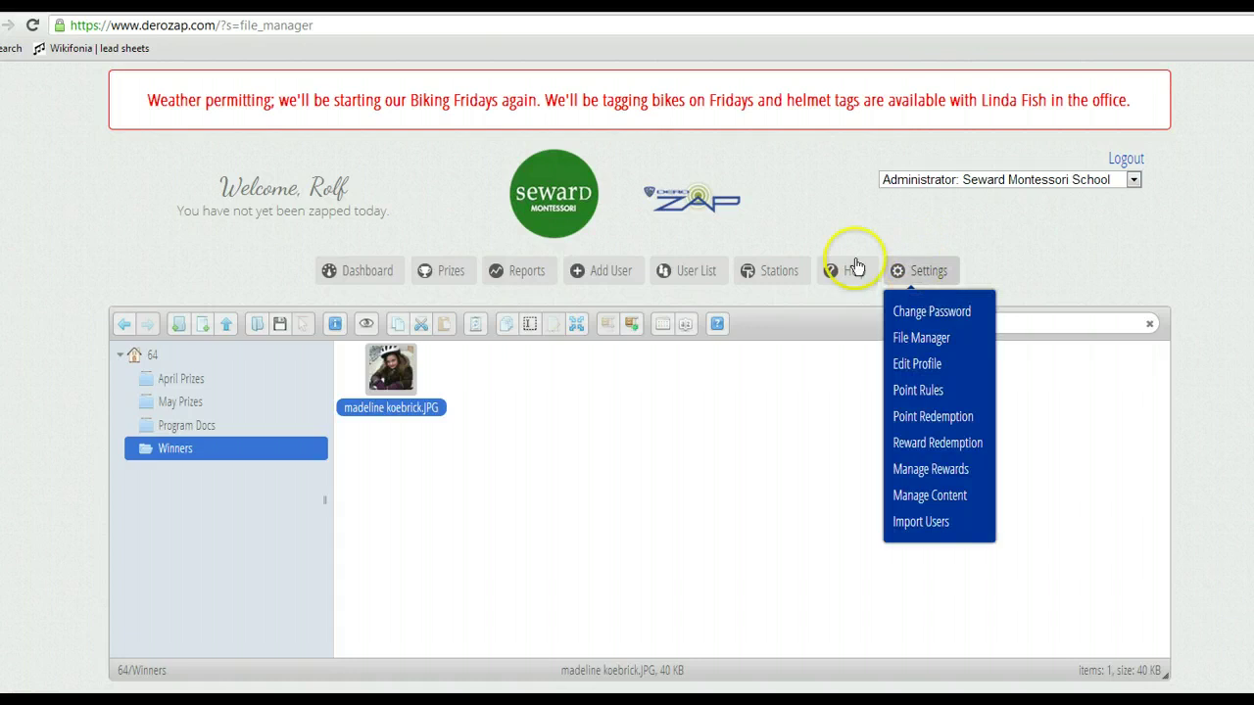
pyautogui.click(353, 276)
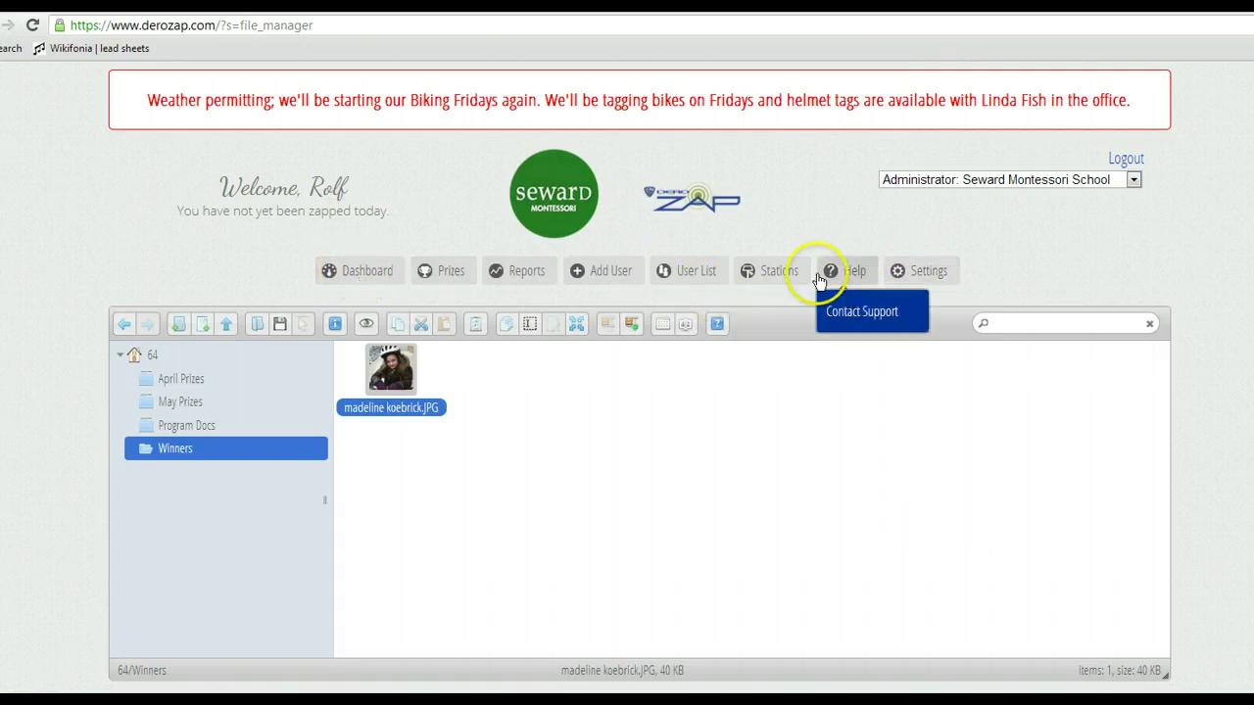
pyautogui.click(354, 280)
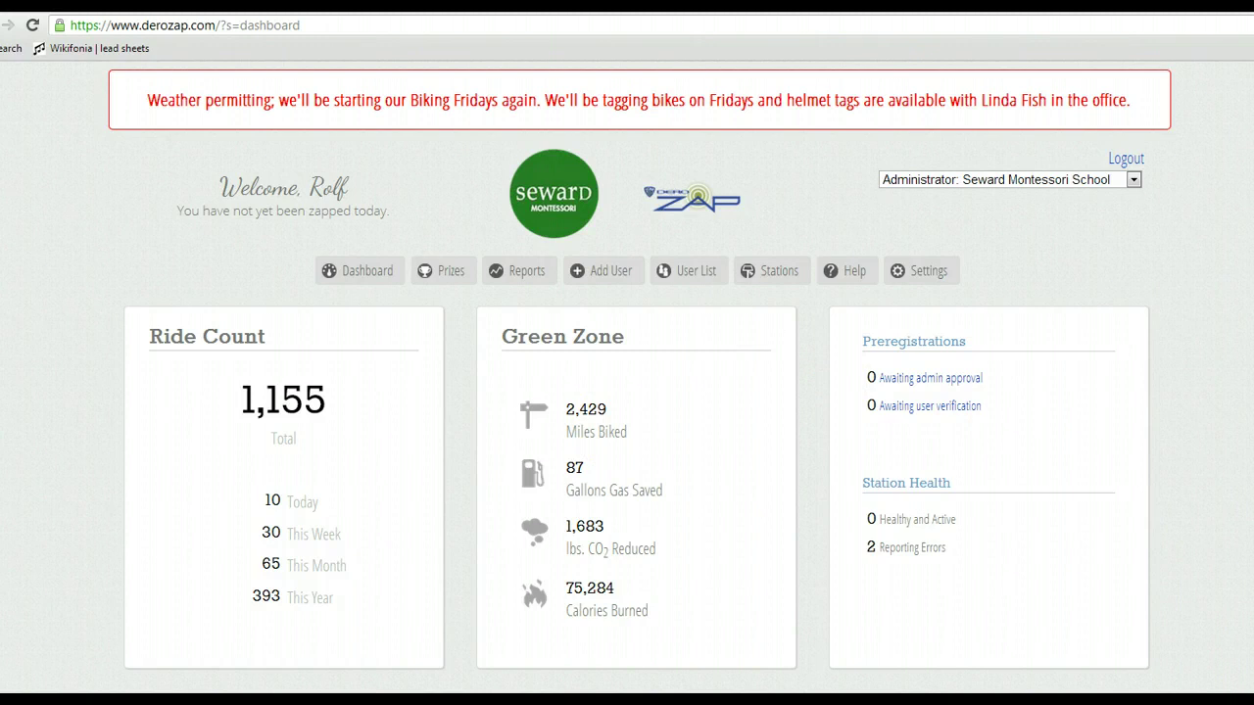
pyautogui.scroll(-4, 627, 392)
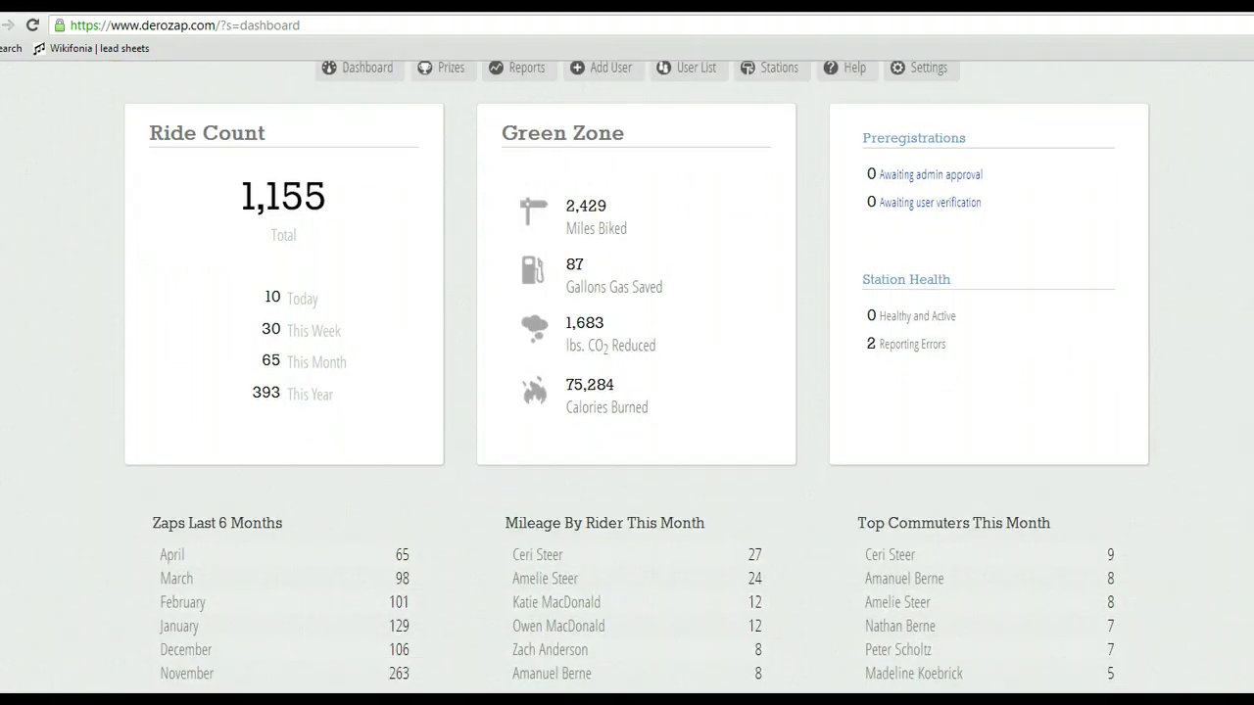
pyautogui.scroll(4, 813, 148)
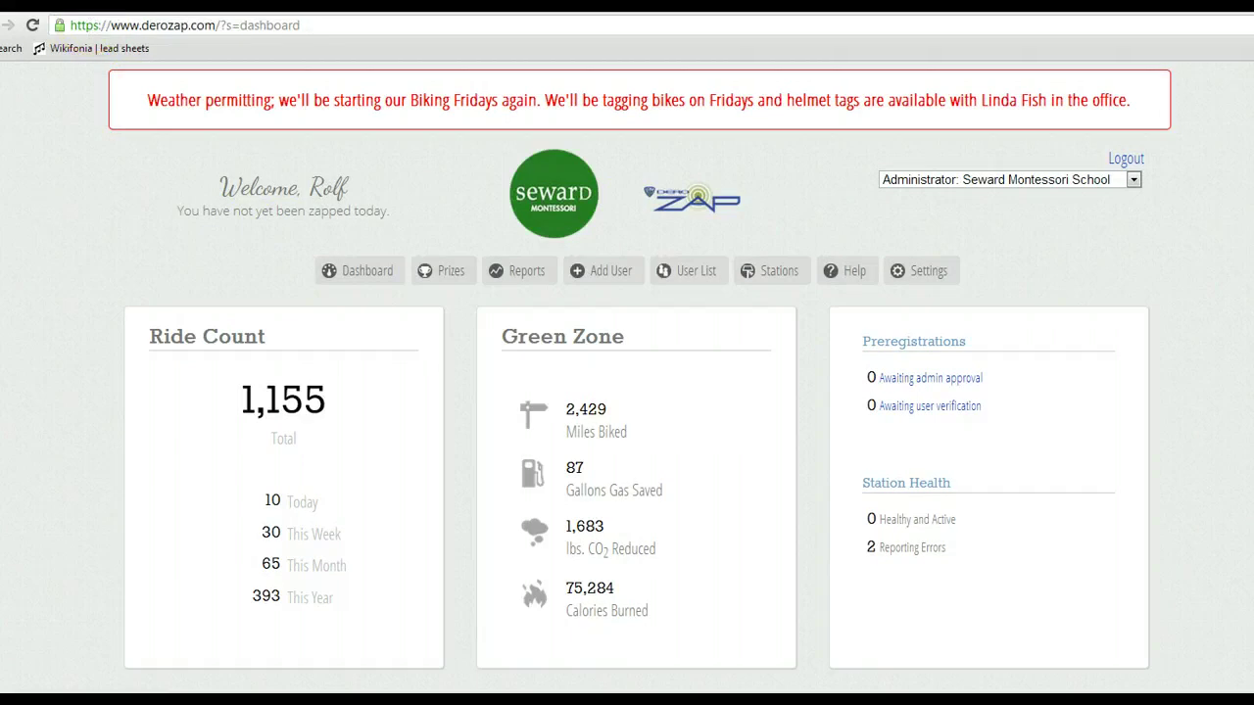
pyautogui.rightClick(94, 4)
pyautogui.click(692, 274)
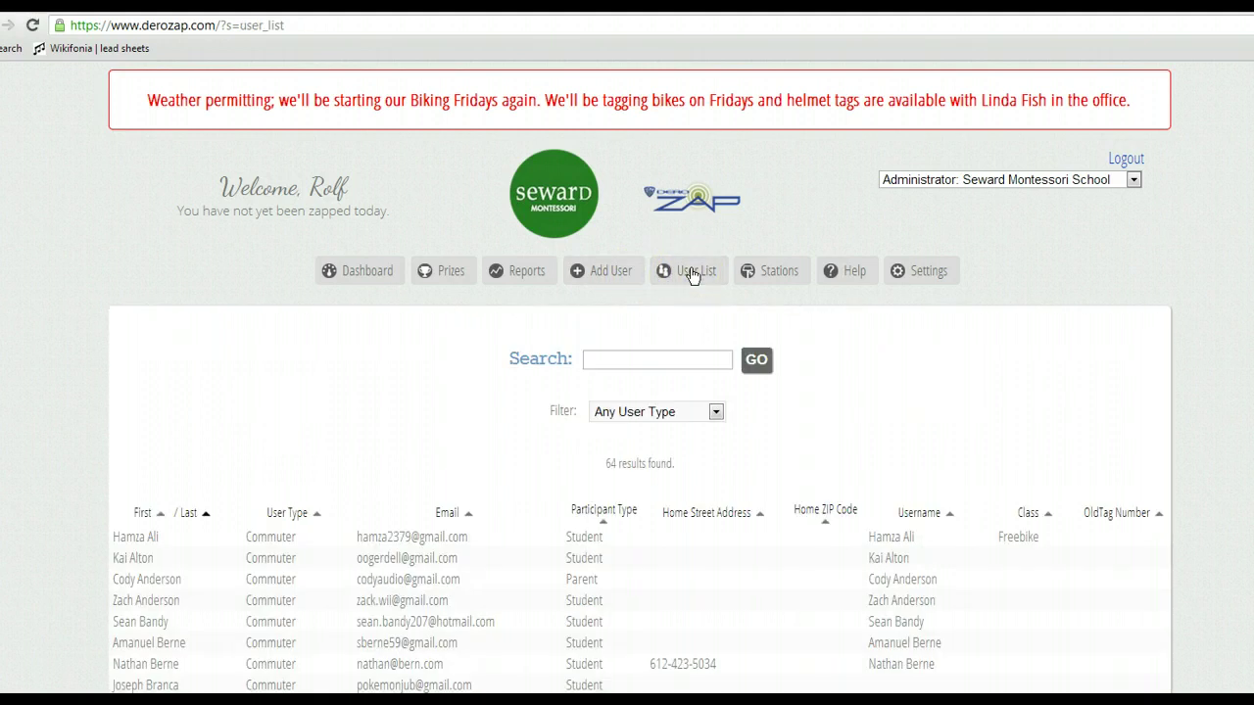
pyautogui.click(199, 596)
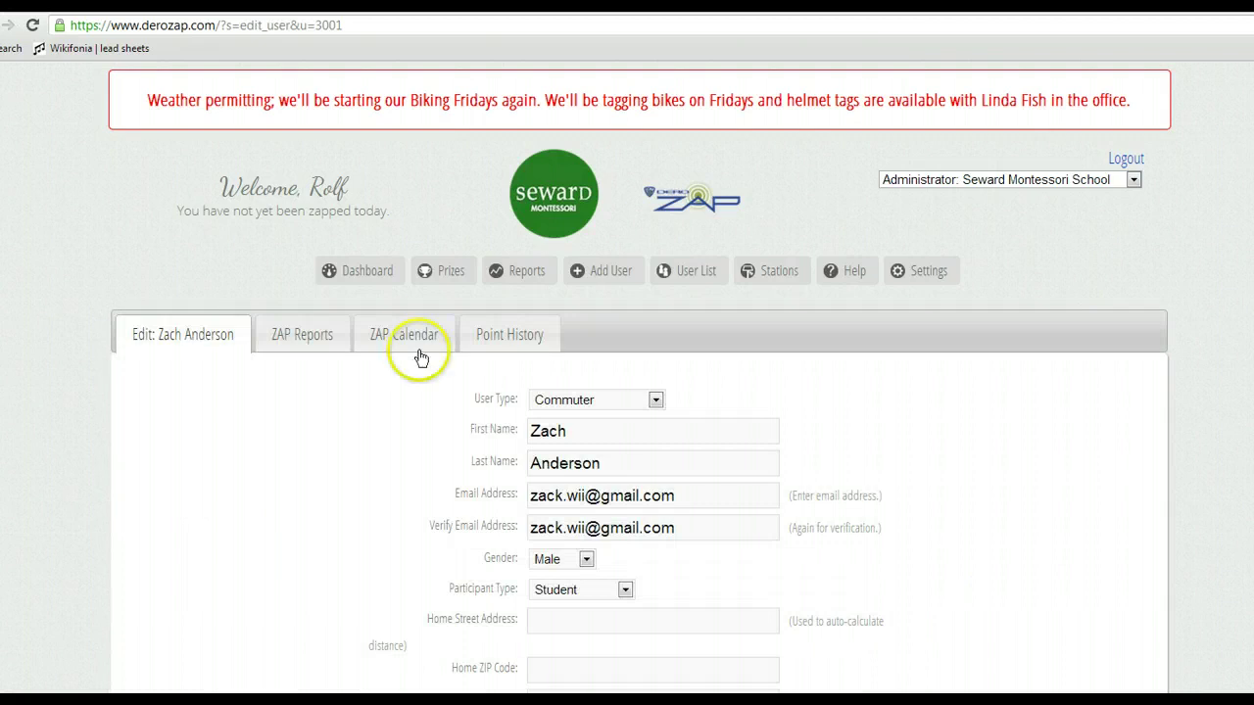
pyautogui.click(421, 334)
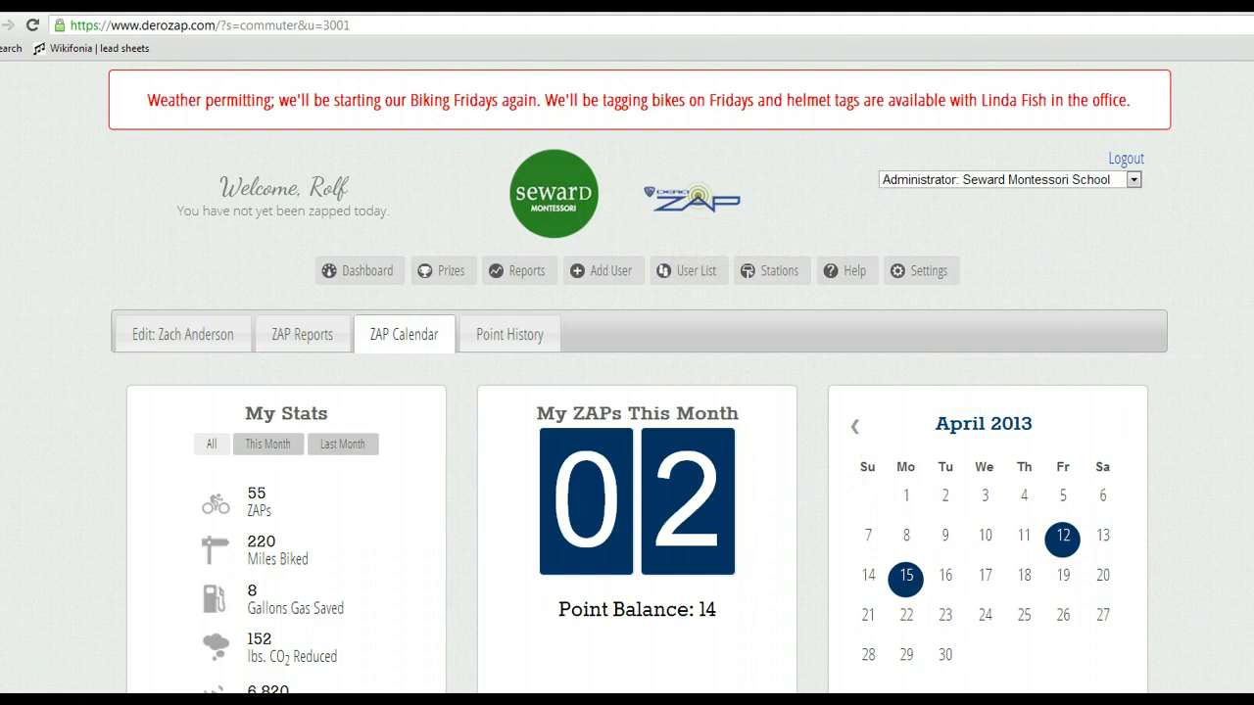
pyautogui.scroll(-3, 851, 502)
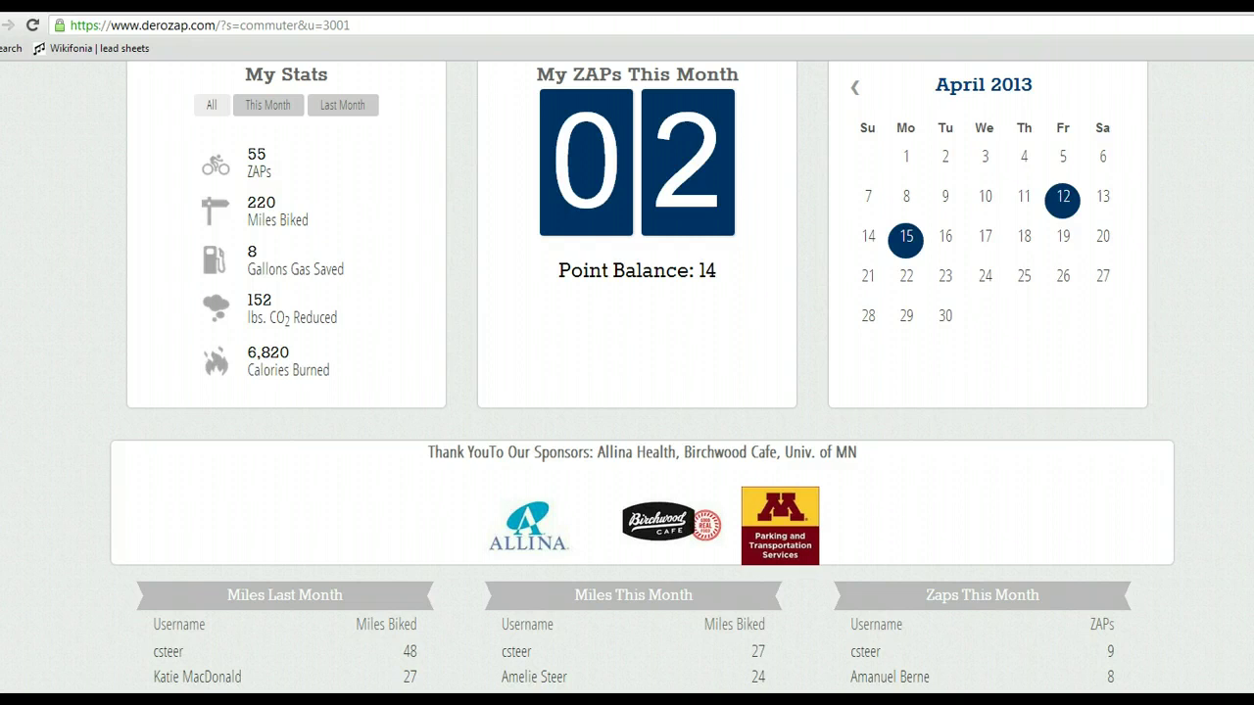
pyautogui.scroll(1, 643, 377)
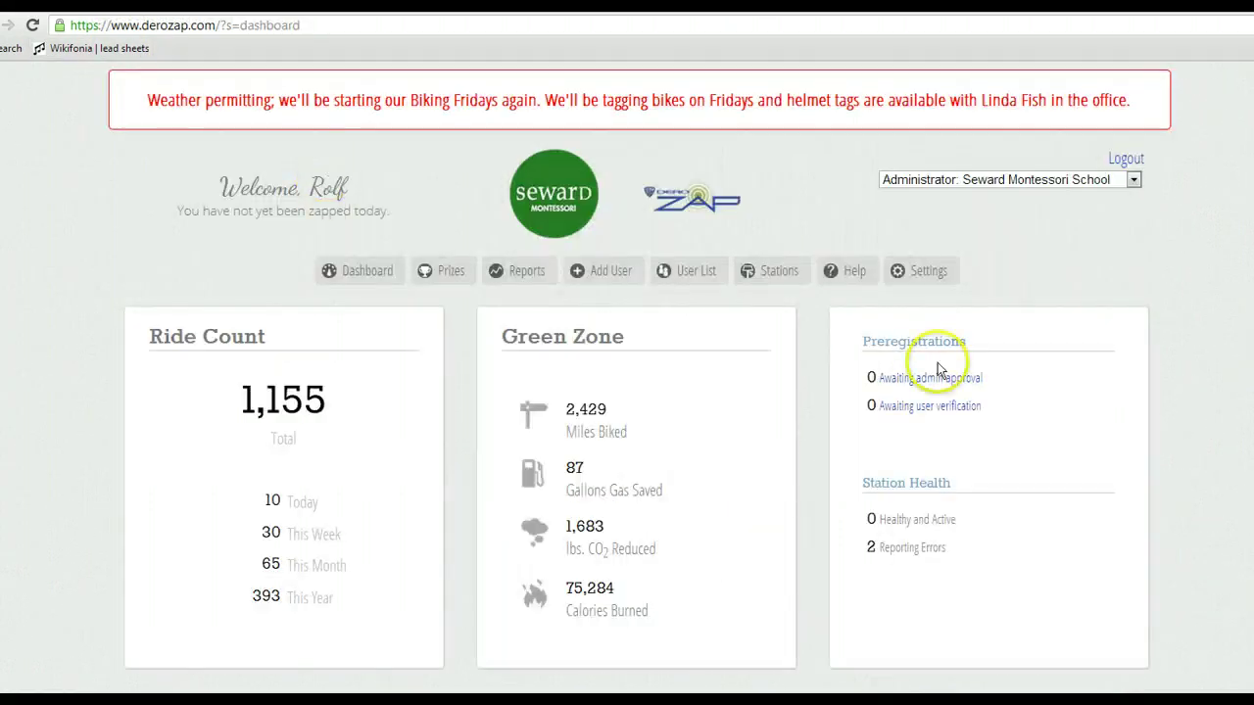
# Visit the prize pool page from Settings, then reopen Settings to reach Manage Content.
pyautogui.click(927, 274)
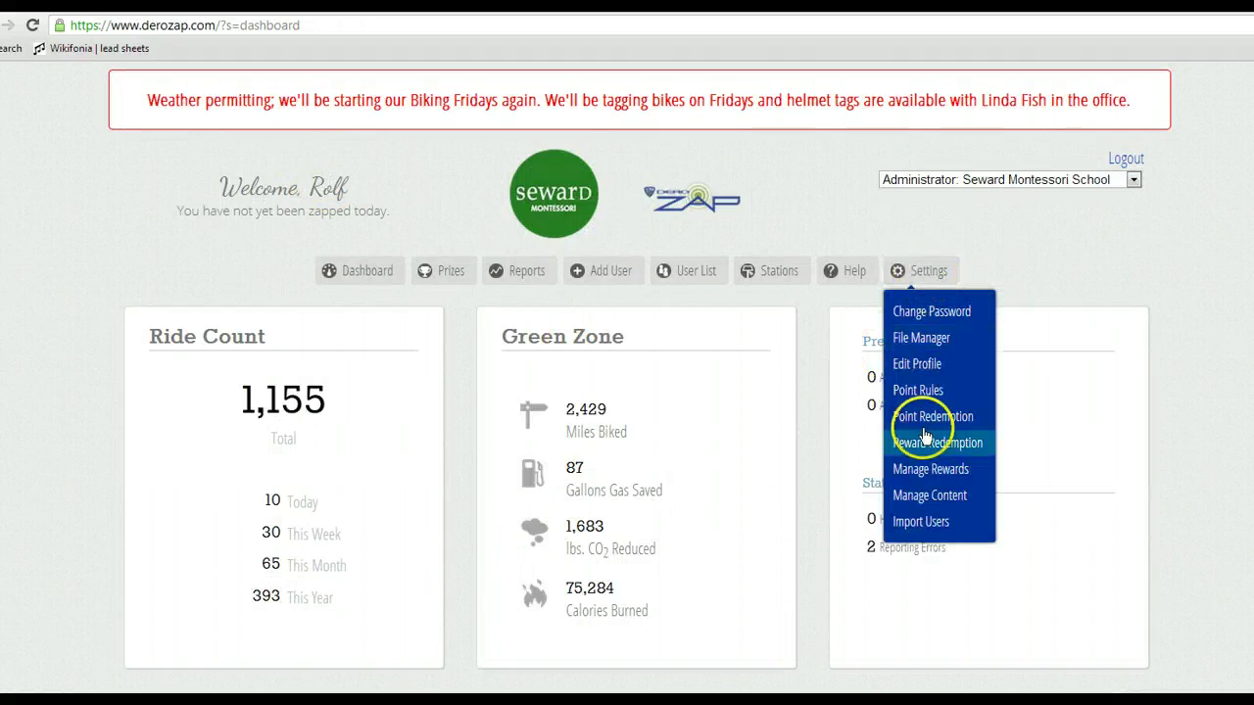
pyautogui.click(922, 499)
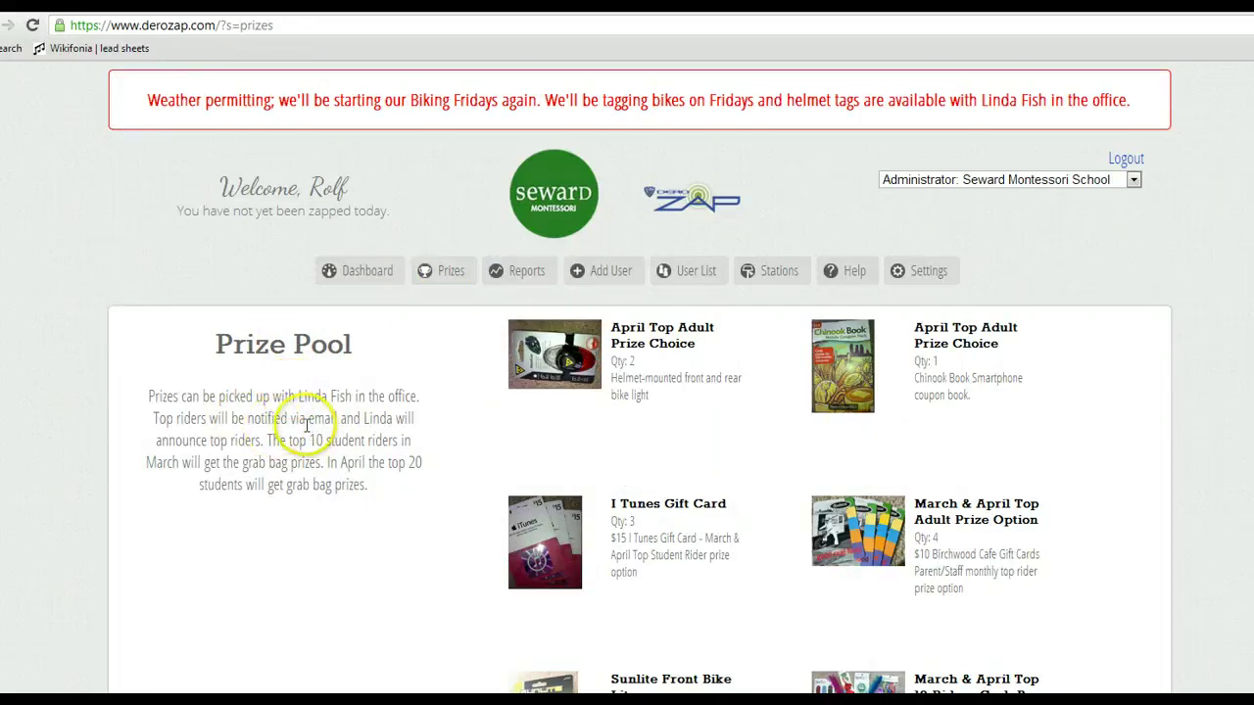
pyautogui.click(921, 280)
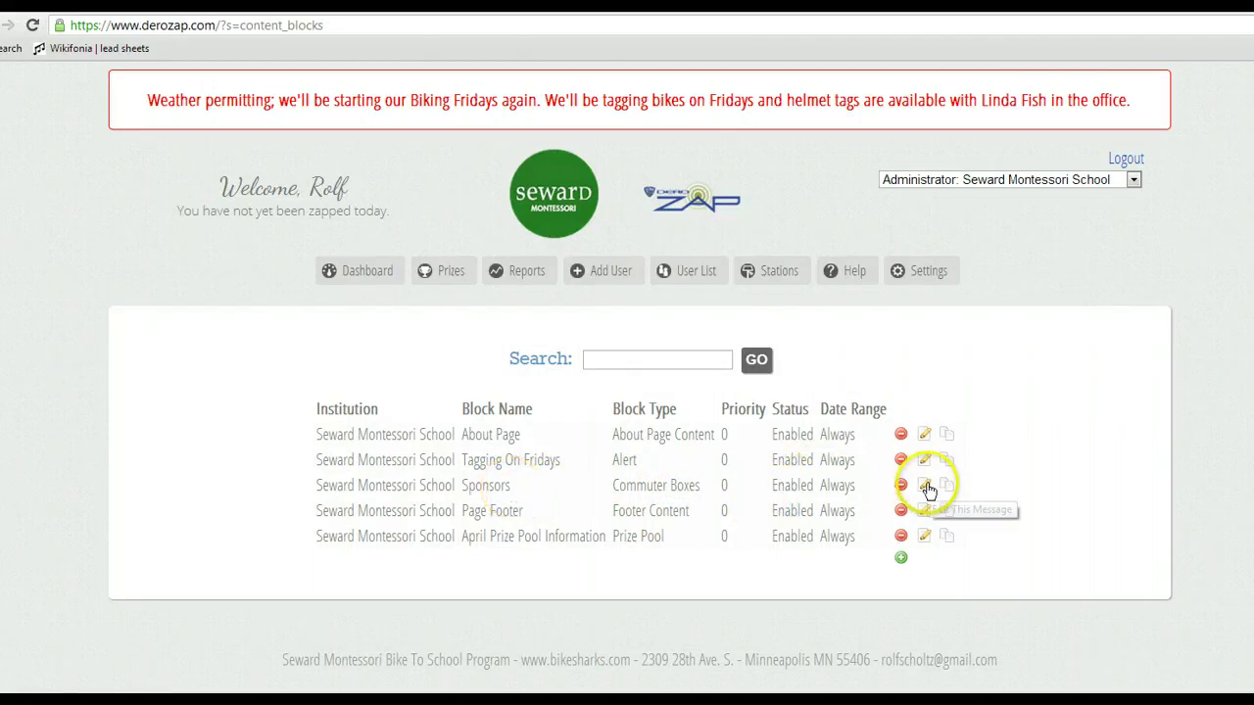
# Add a new content block named Winners, type Commuter Boxes, with date-range display enabled.
pyautogui.click(900, 557)
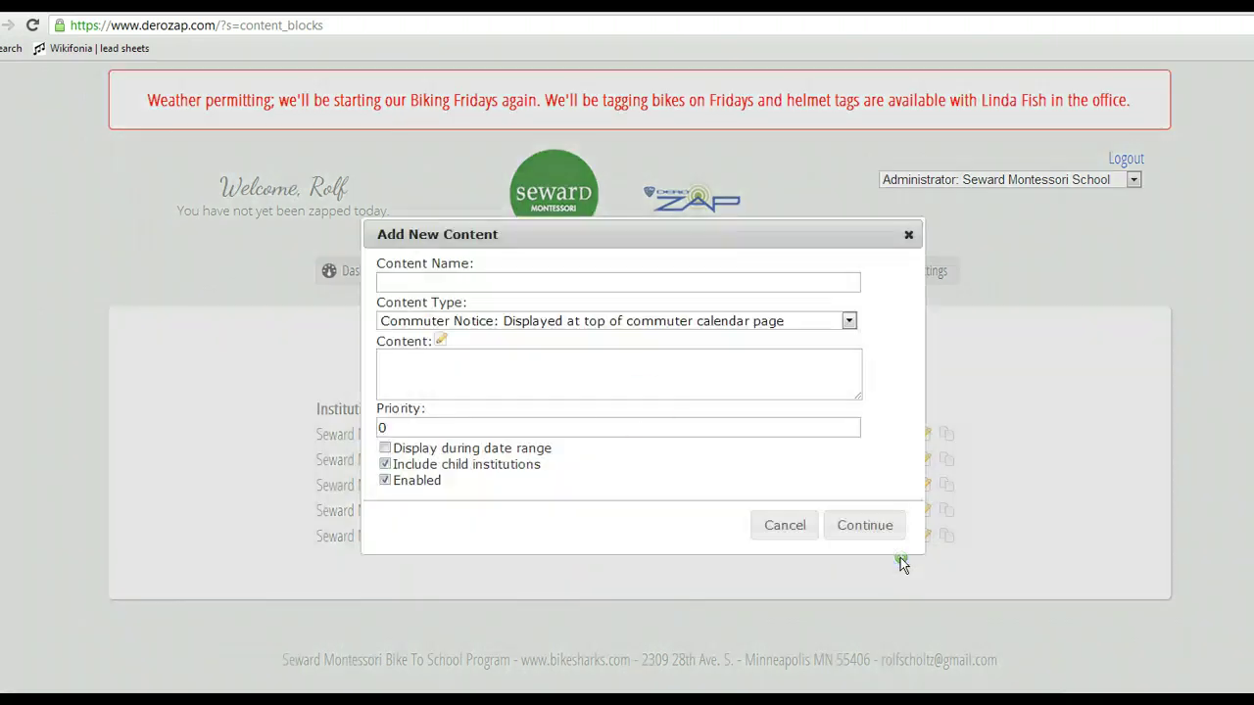
pyautogui.click(618, 280)
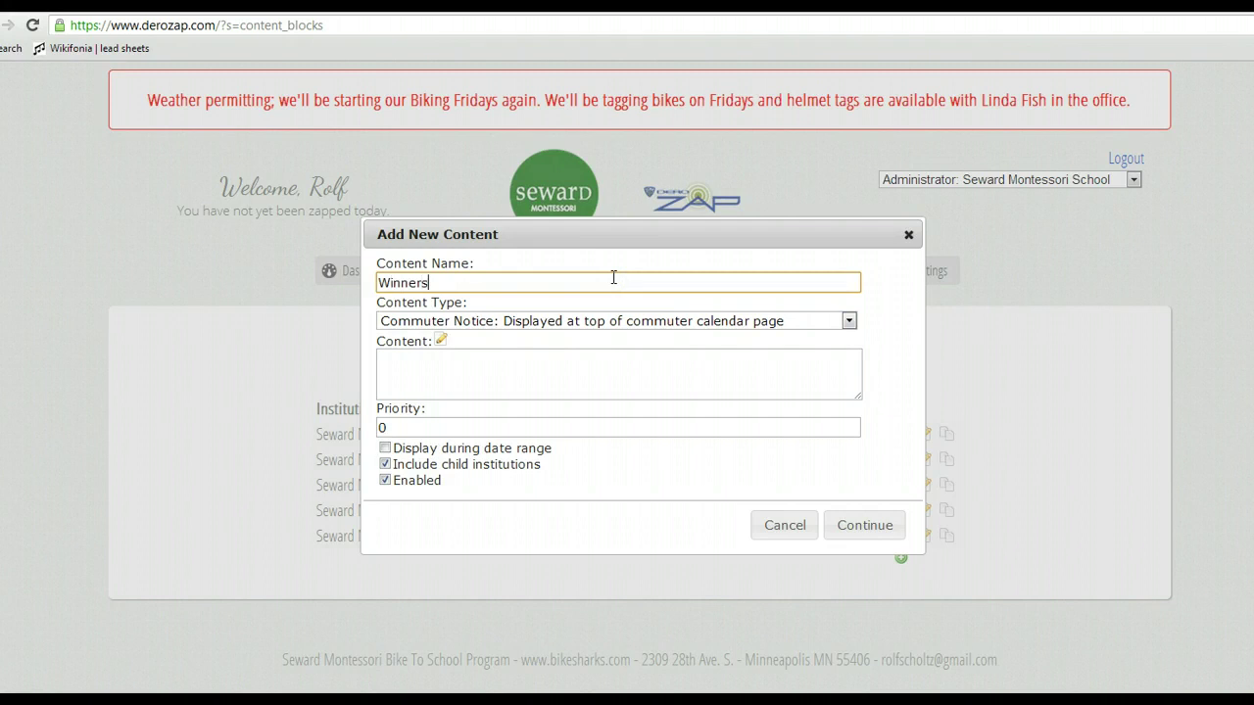
pyautogui.click(848, 322)
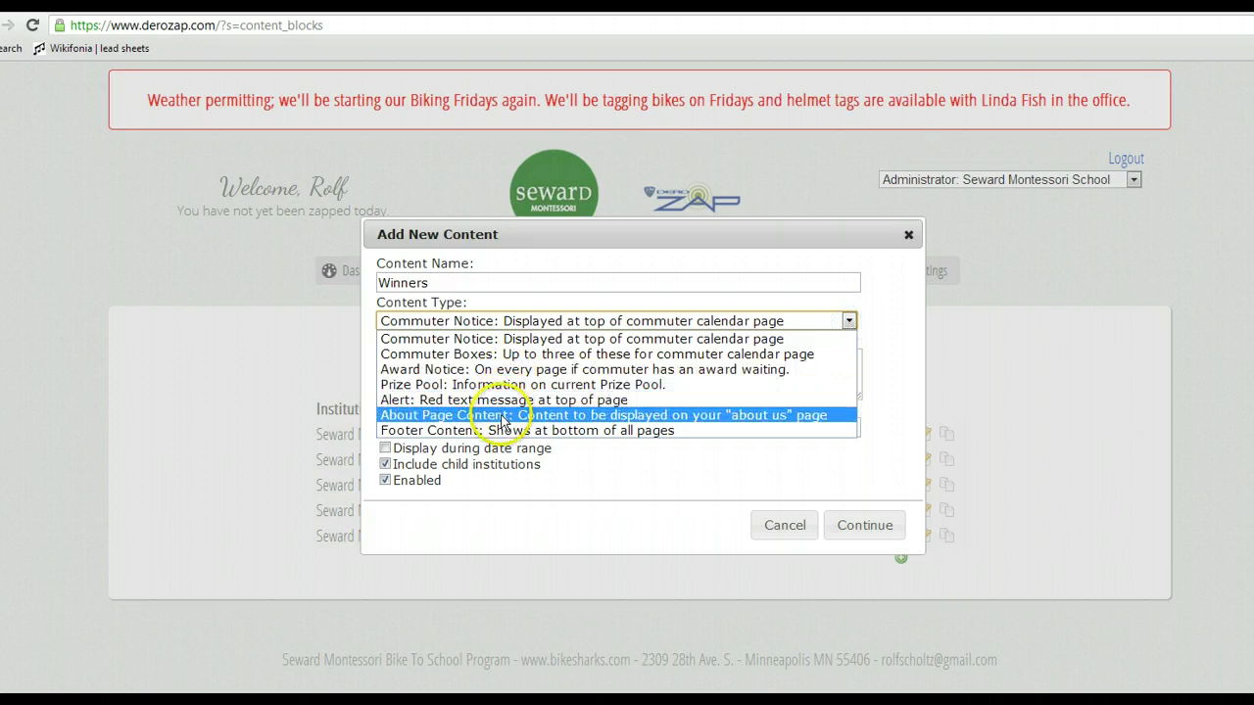
pyautogui.click(498, 355)
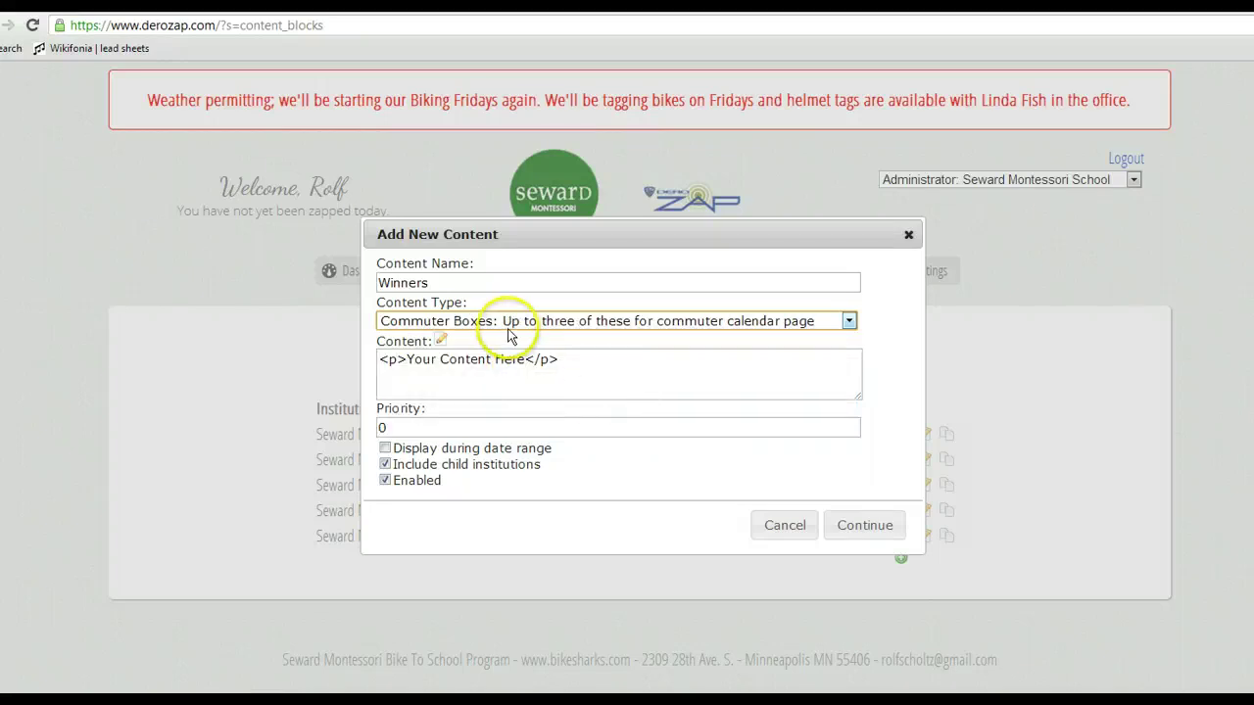
pyautogui.click(385, 452)
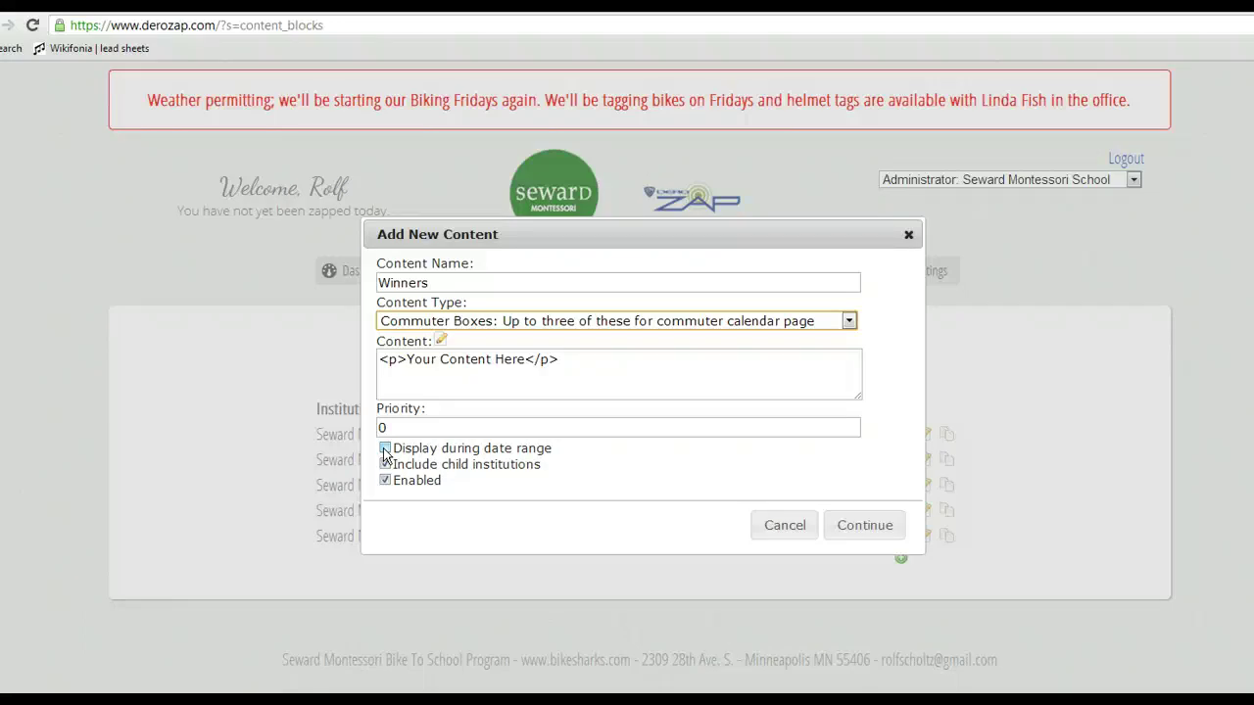
# Turn on display during date range and set the start date to 04/16/2013.
pyautogui.click(385, 449)
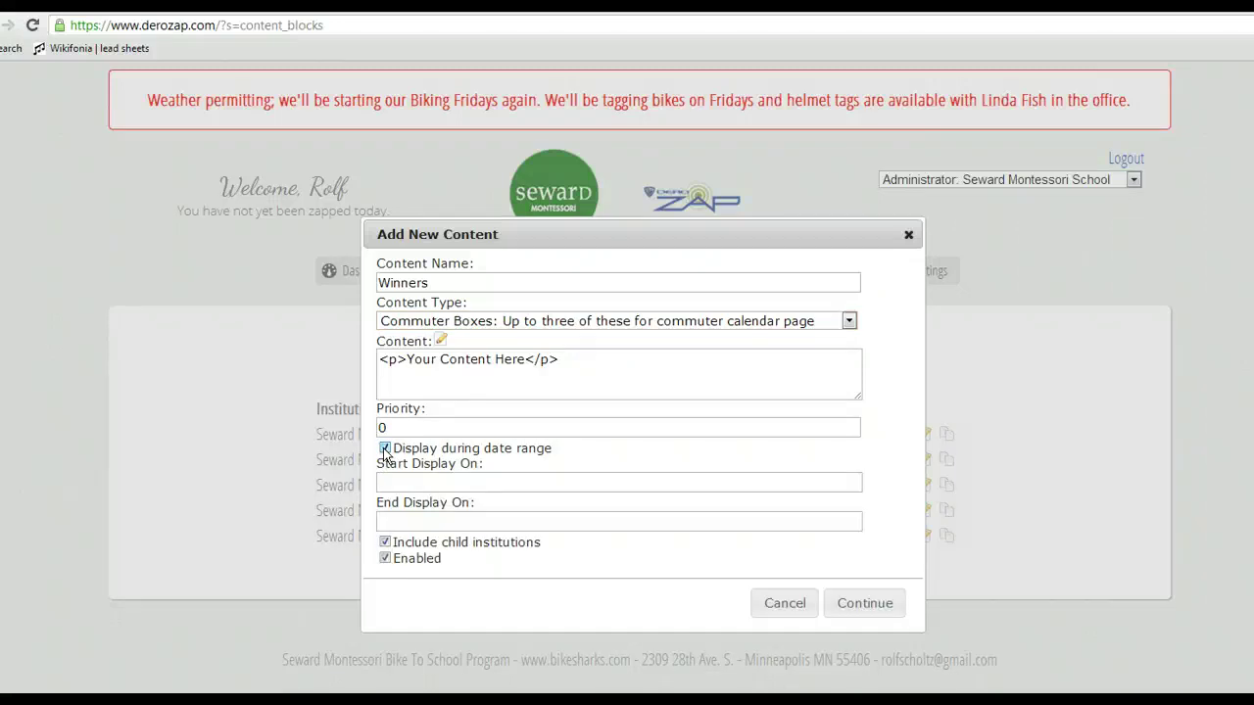
pyautogui.click(421, 480)
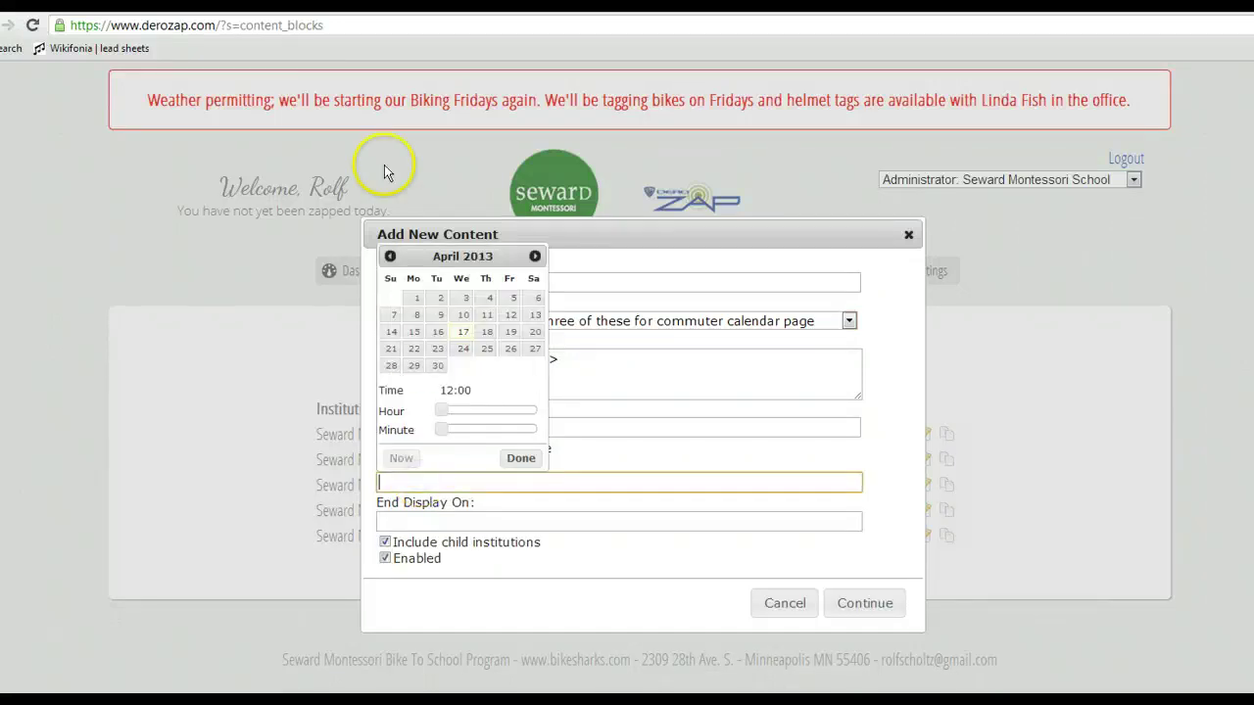
pyautogui.click(438, 334)
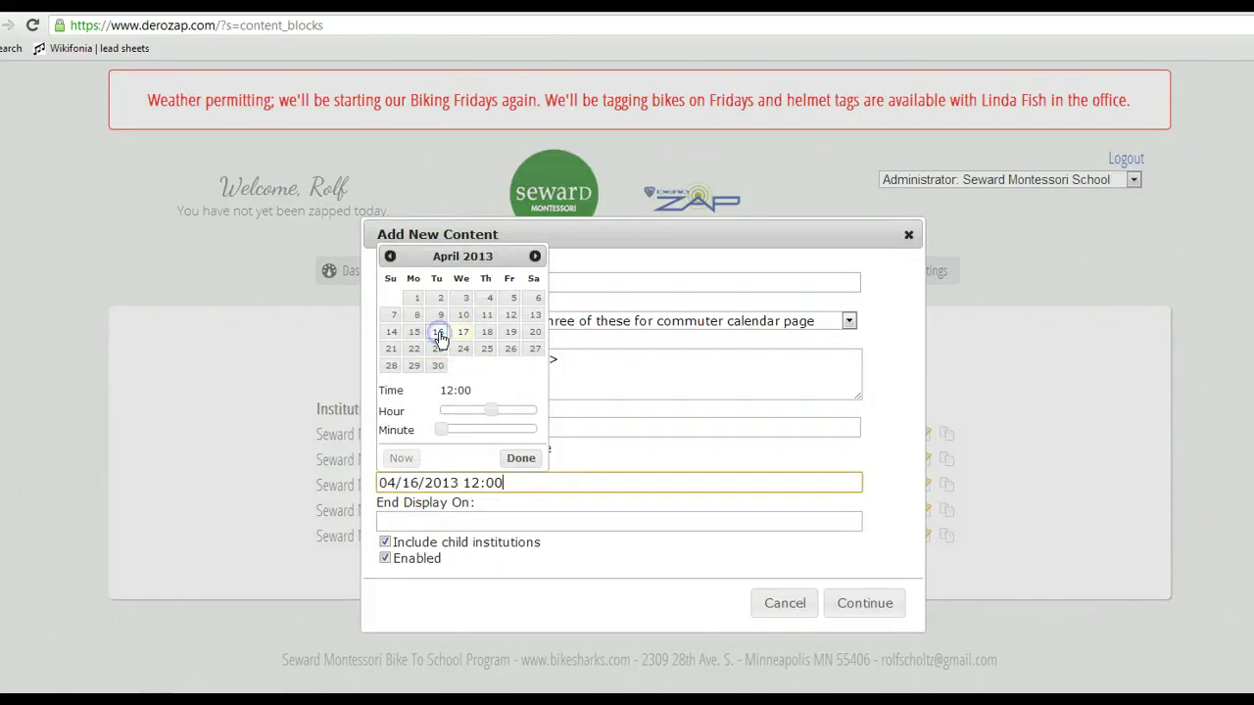
pyautogui.click(535, 256)
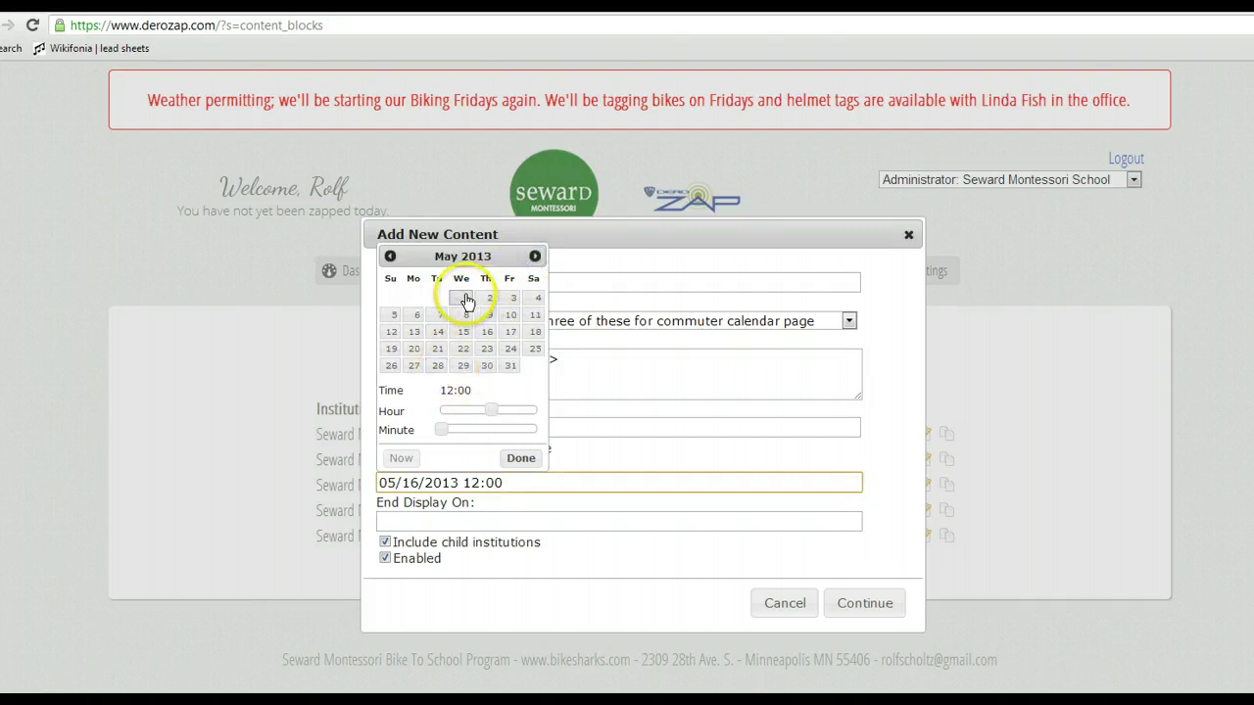
pyautogui.click(467, 298)
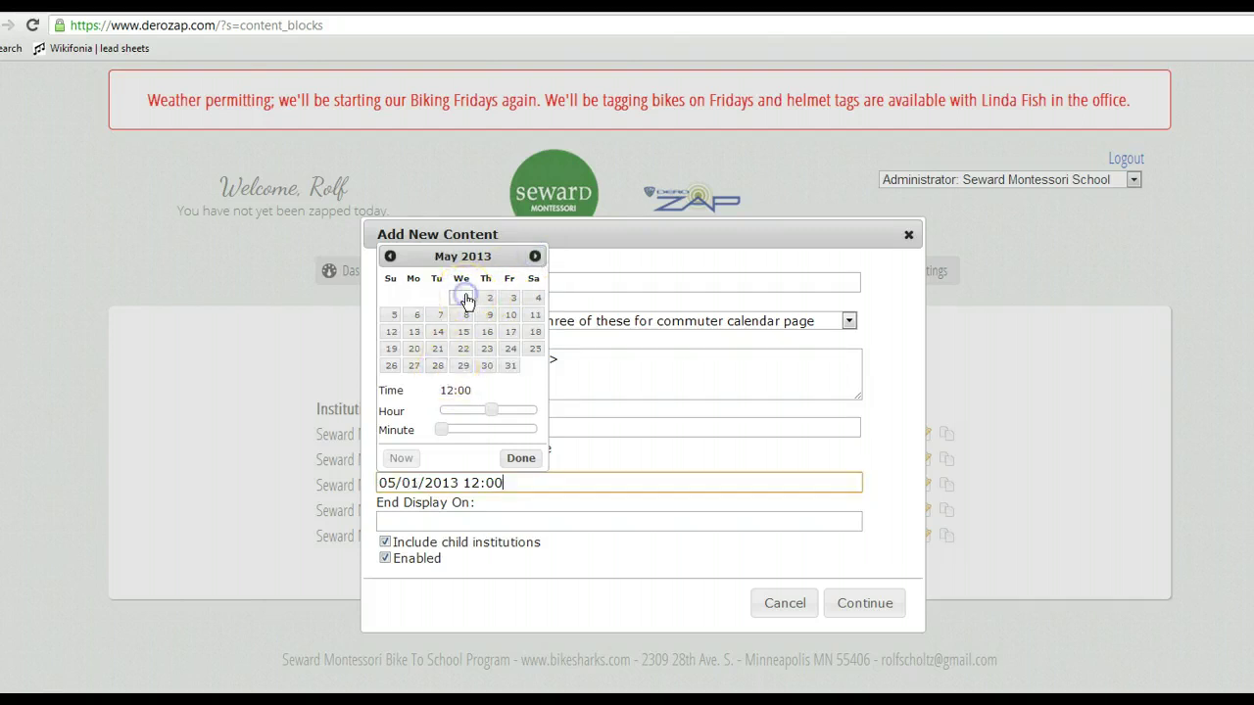
pyautogui.click(522, 459)
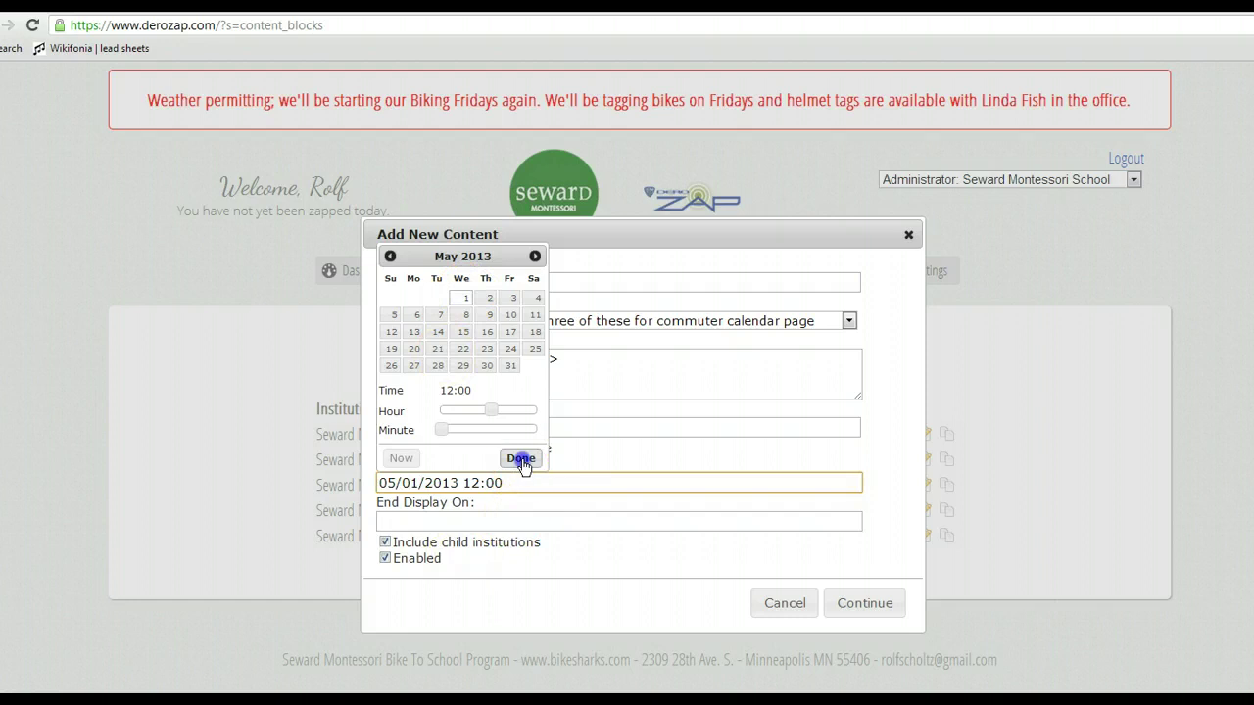
pyautogui.click(482, 480)
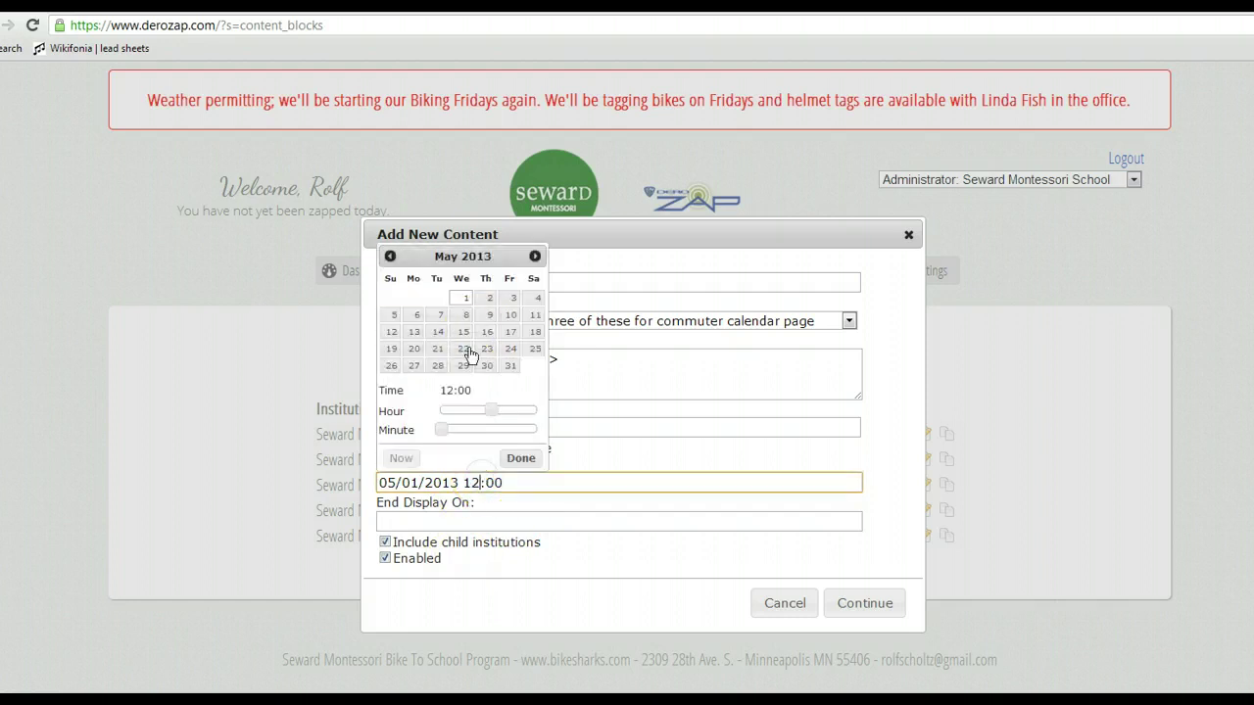
pyautogui.click(389, 256)
pyautogui.click(439, 332)
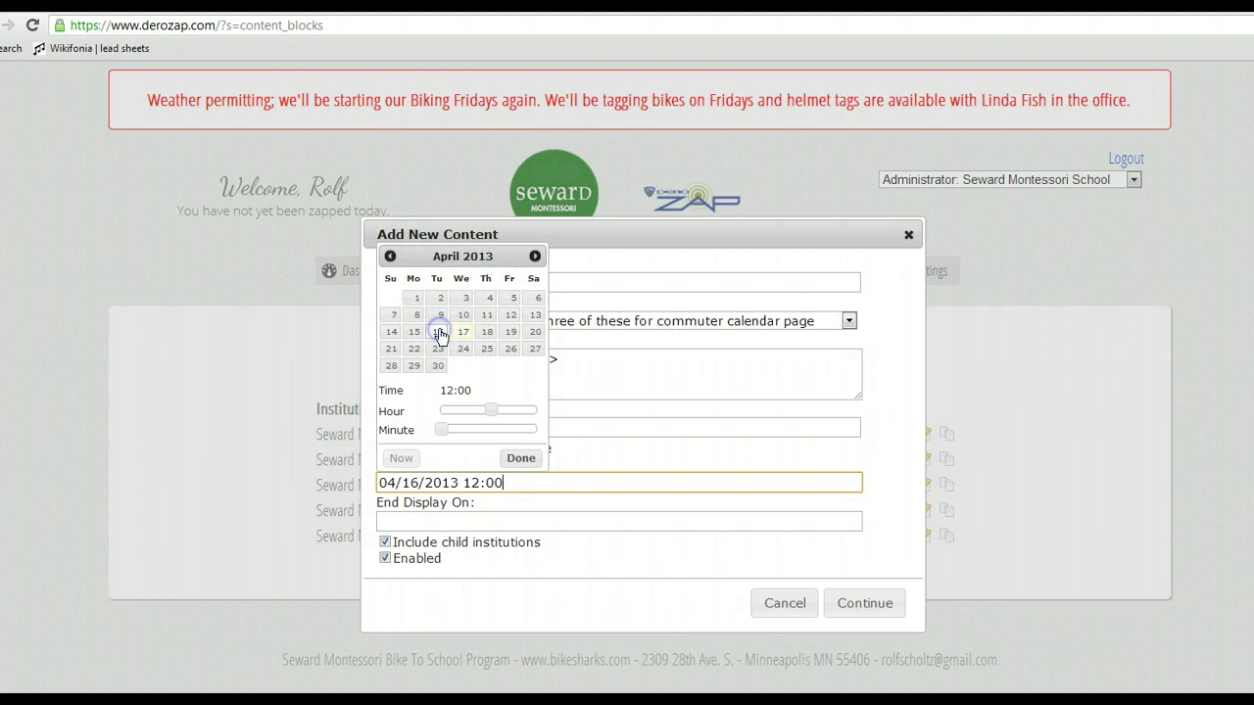
pyautogui.click(517, 458)
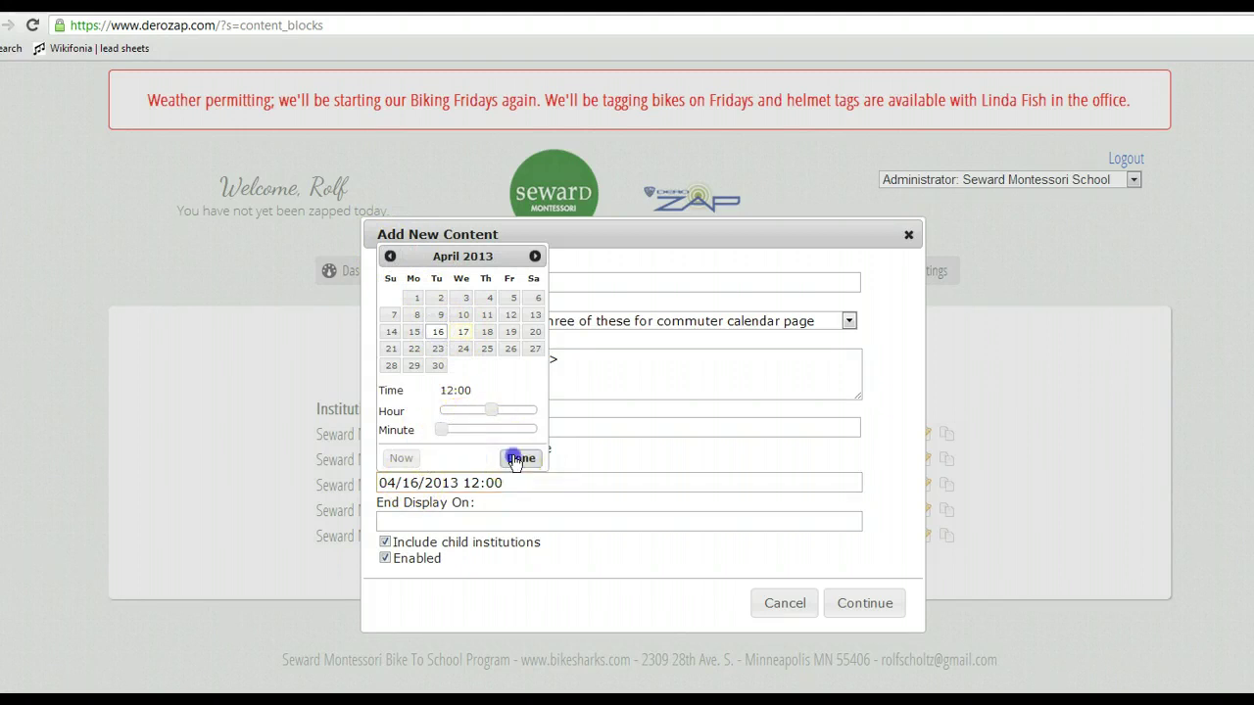
# Set the end date to 05/02/2013 and open the rich-text content editor.
pyautogui.click(426, 521)
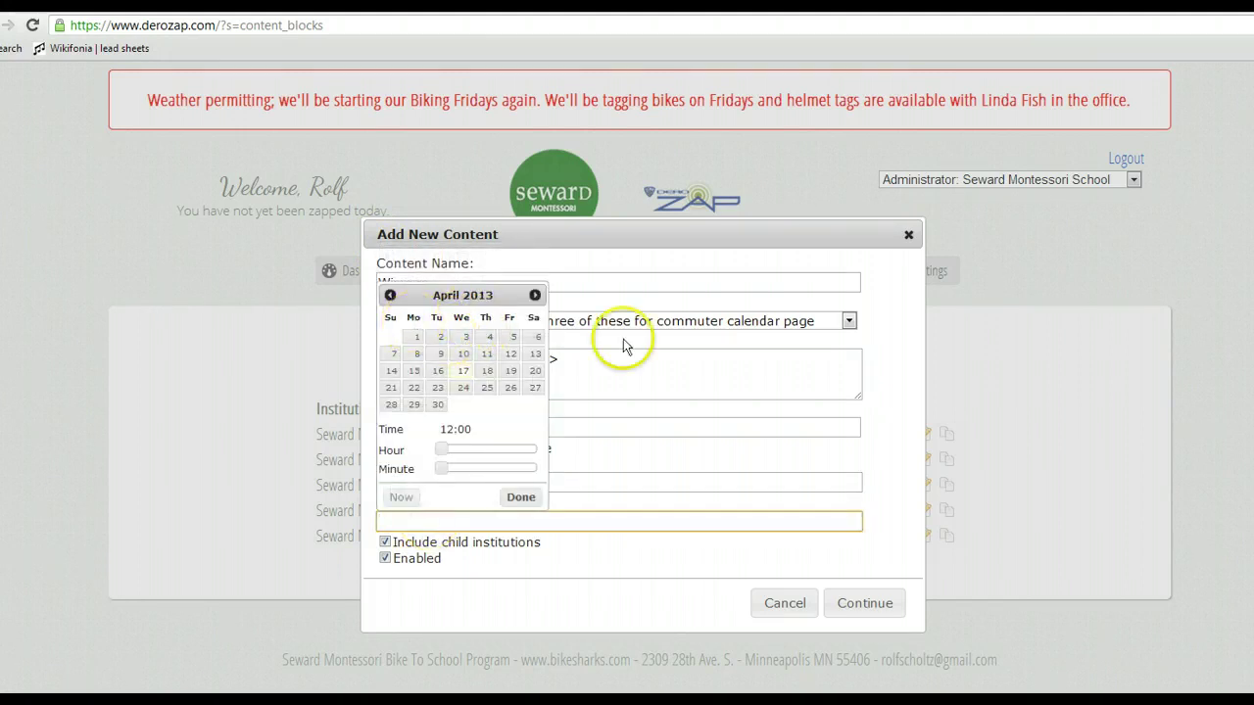
pyautogui.click(535, 295)
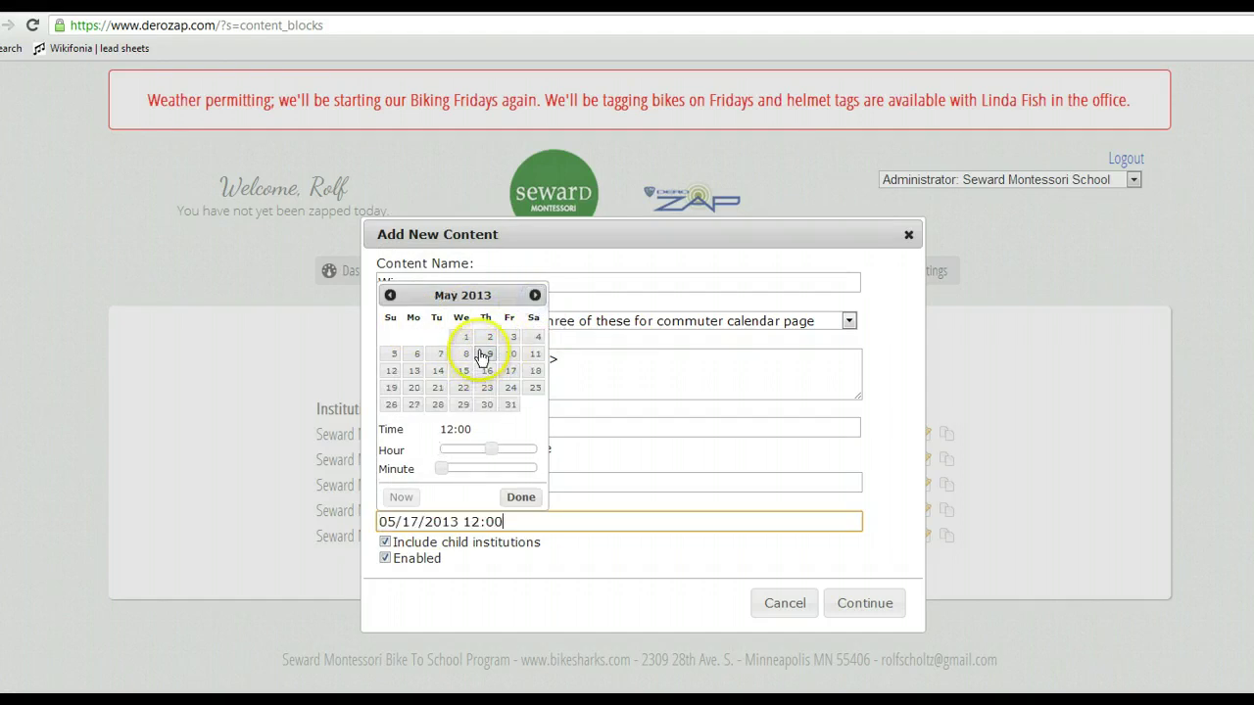
pyautogui.click(486, 338)
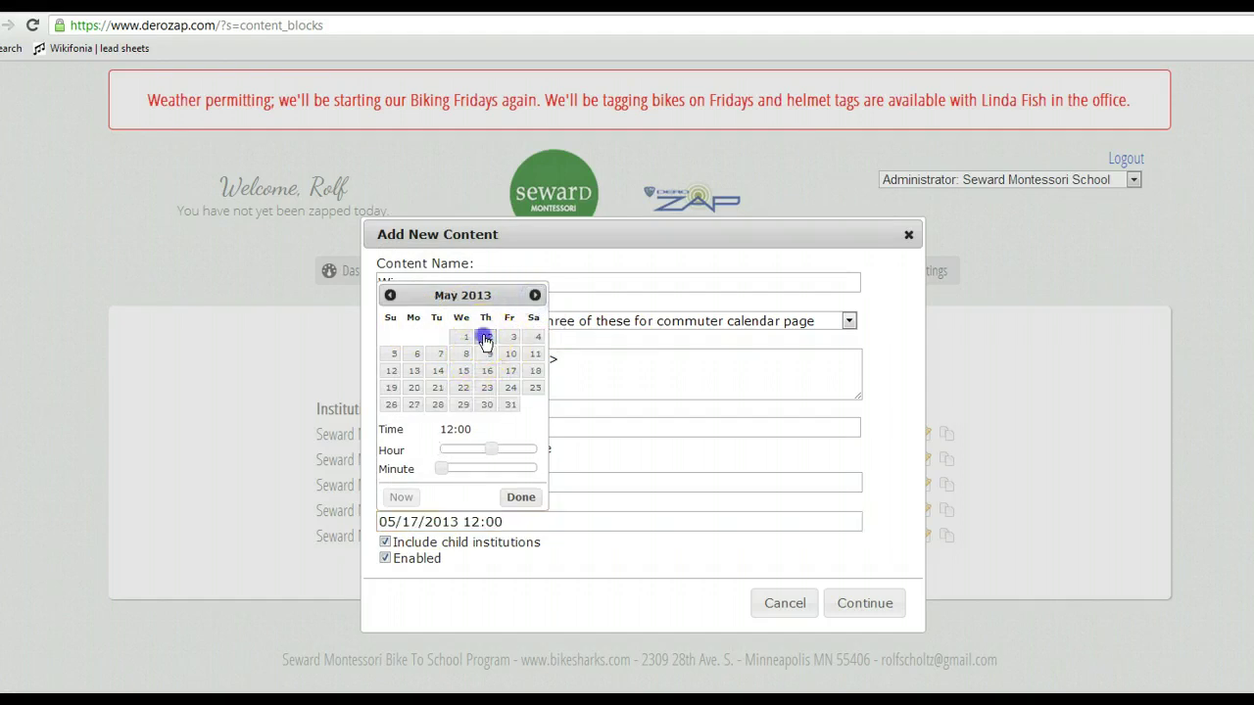
pyautogui.click(518, 499)
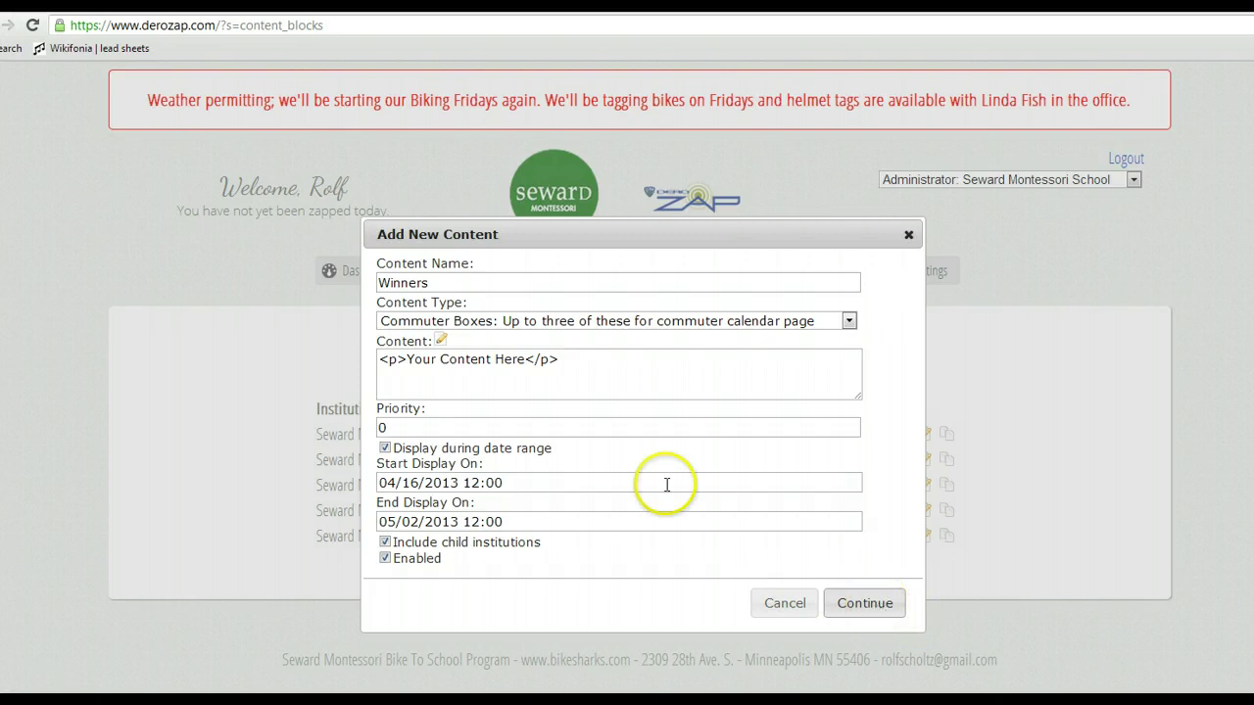
pyautogui.click(442, 342)
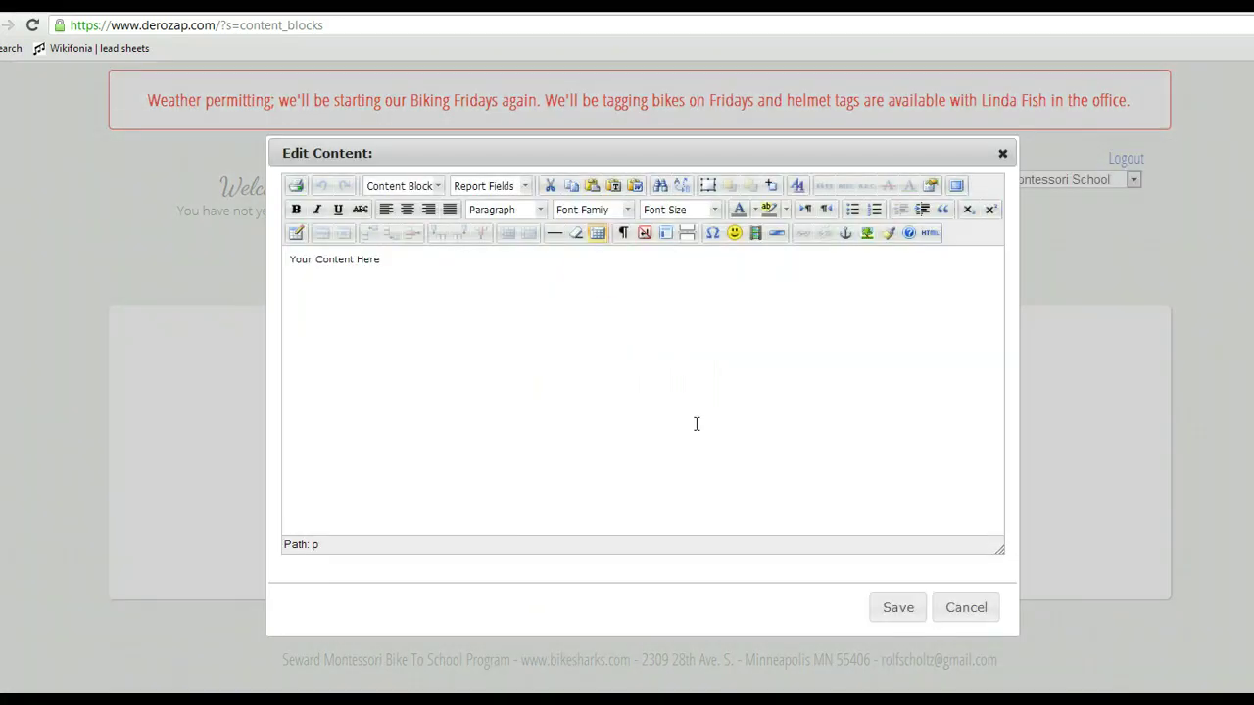
# Replace the 'Your Content Here' placeholder with the start of the March Top Rider caption.
pyautogui.click(603, 263)
pyautogui.click(406, 269)
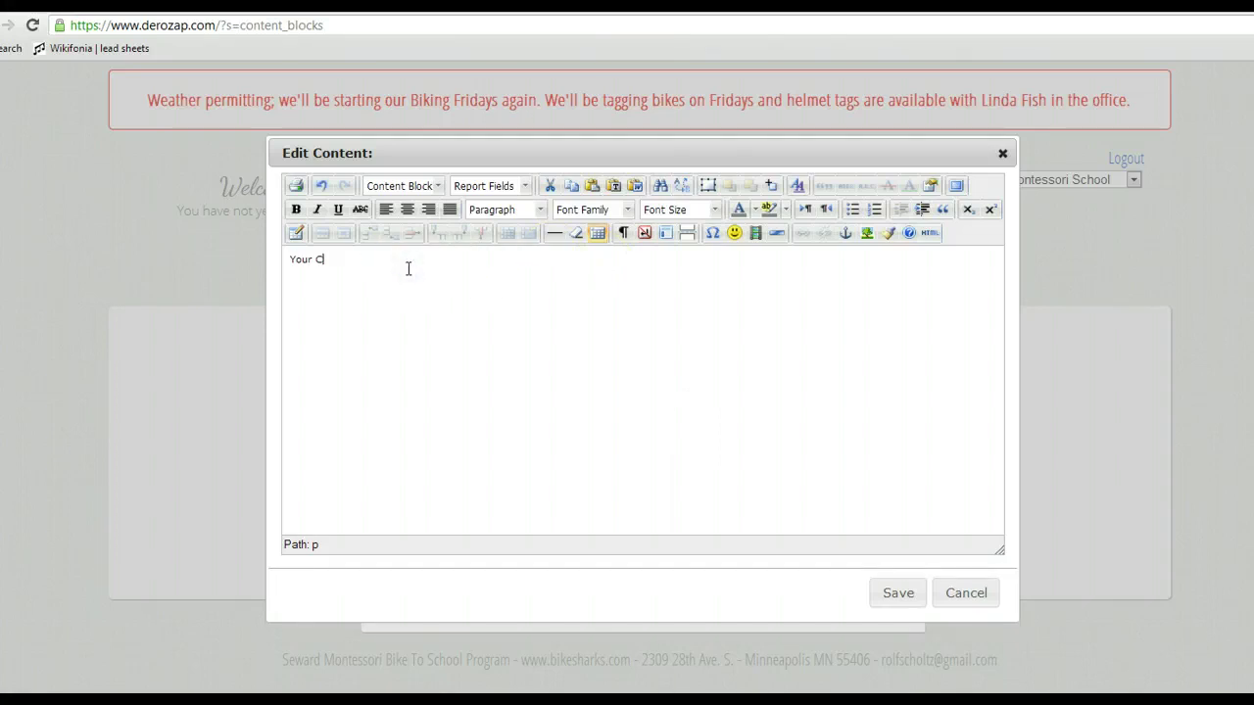
pyautogui.press('BackSpace')
pyautogui.press('BackSpace')
pyautogui.press('BackSpace')
pyautogui.press('BackSpace')
pyautogui.press('BackSpace')
pyautogui.press('BackSpace')
pyautogui.write('March Top Ride')
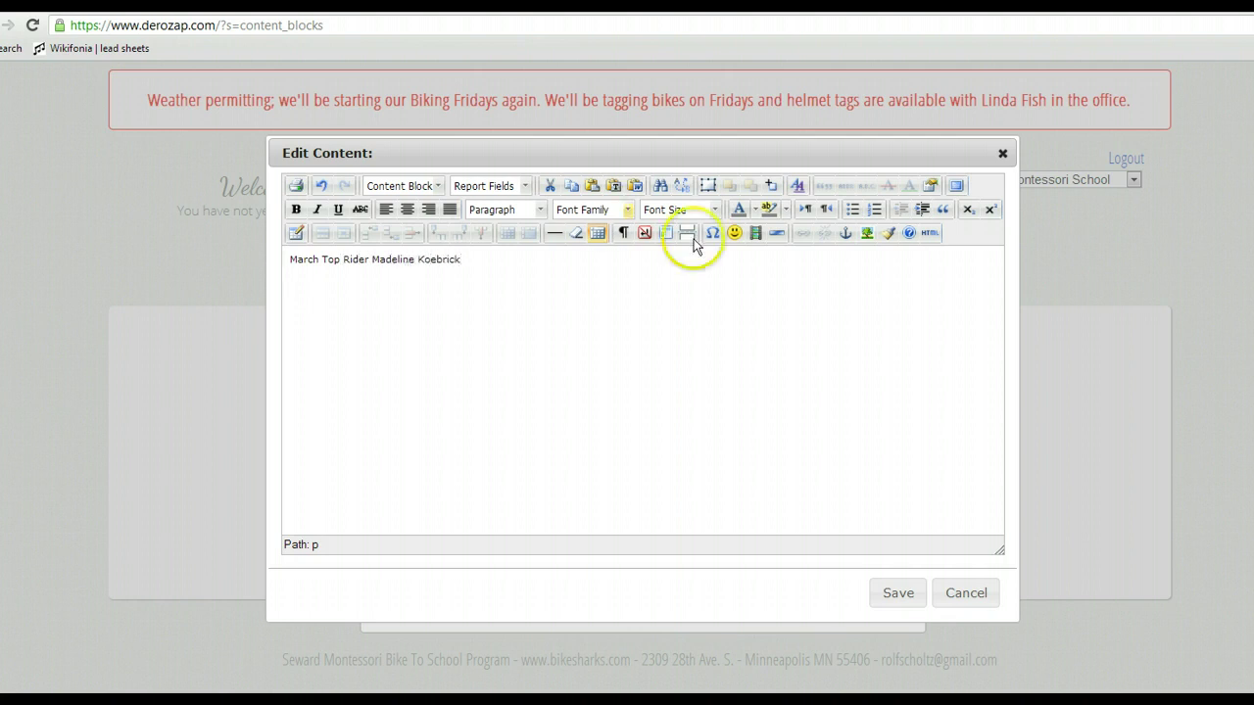
# Insert the winner's photo from the Winners folder with description and title 'March Winner'.
pyautogui.click(866, 235)
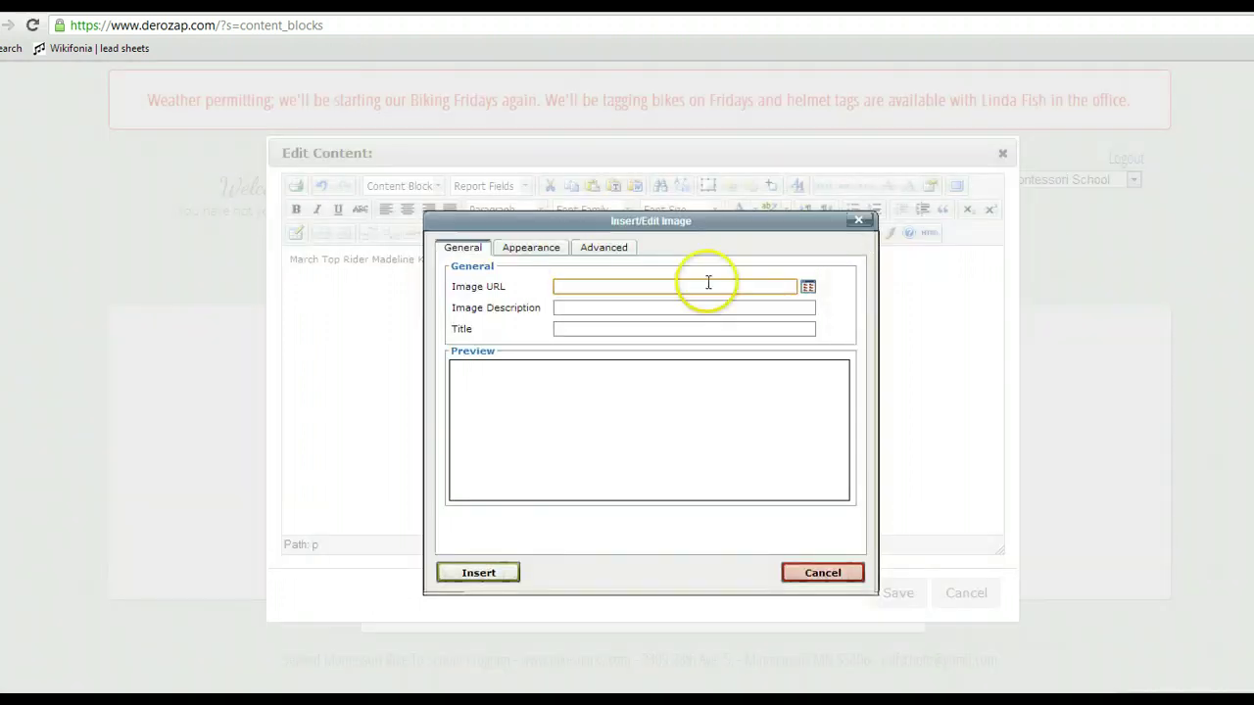
pyautogui.click(807, 286)
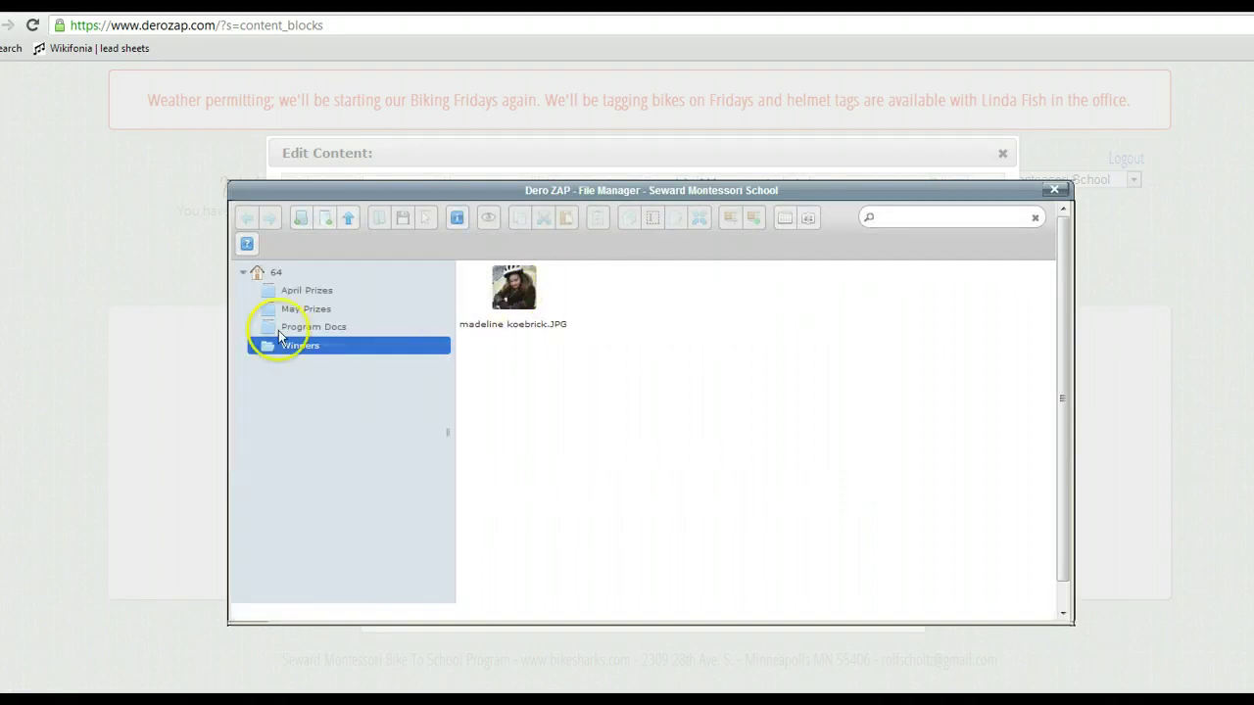
pyautogui.click(529, 294)
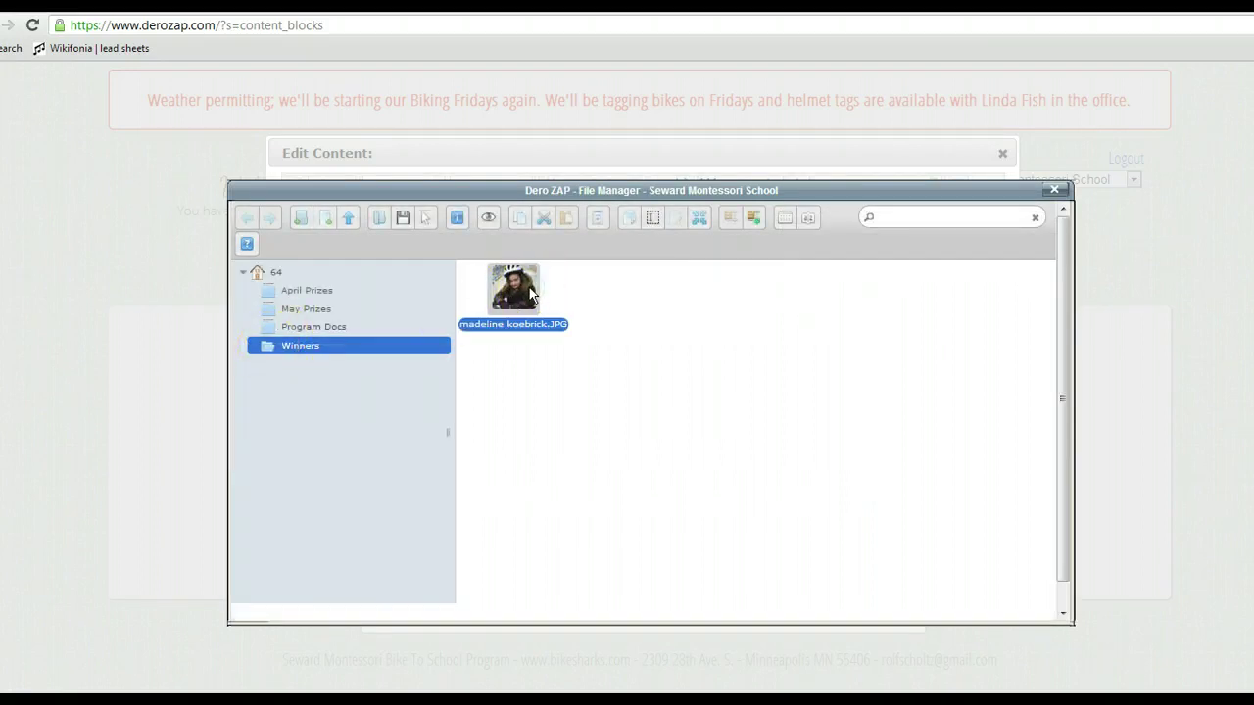
pyautogui.doubleClick(530, 292)
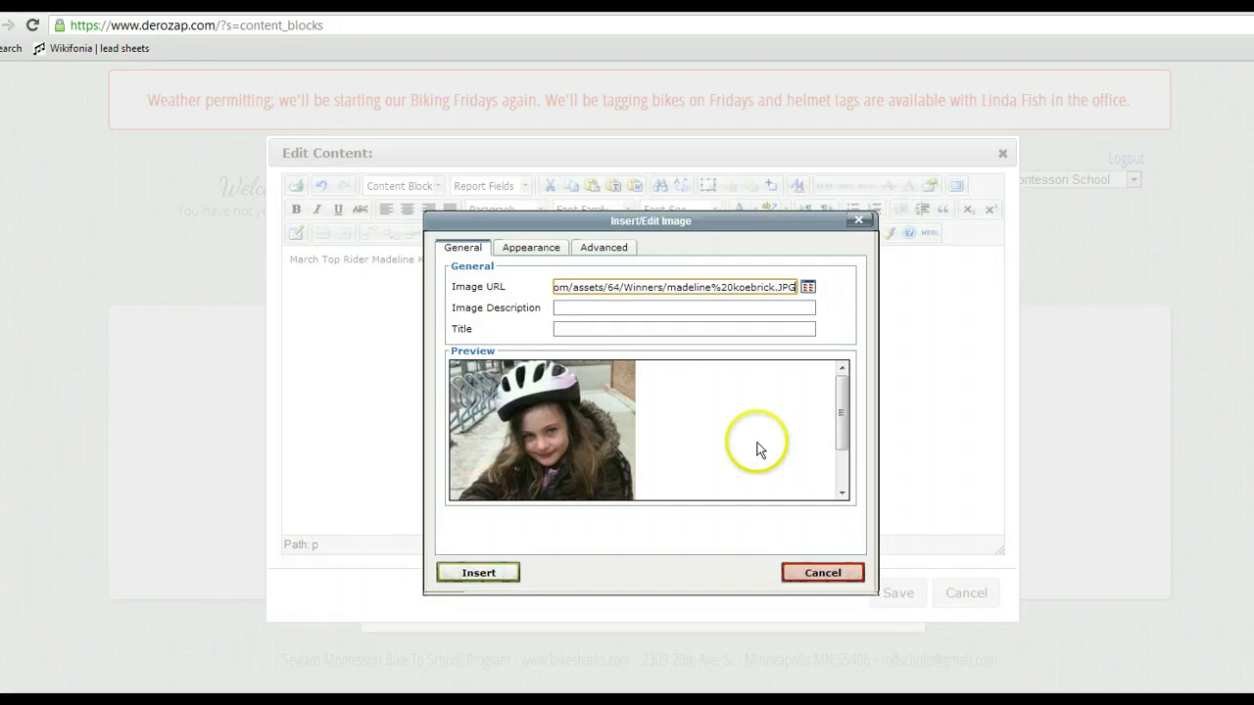
pyautogui.click(591, 307)
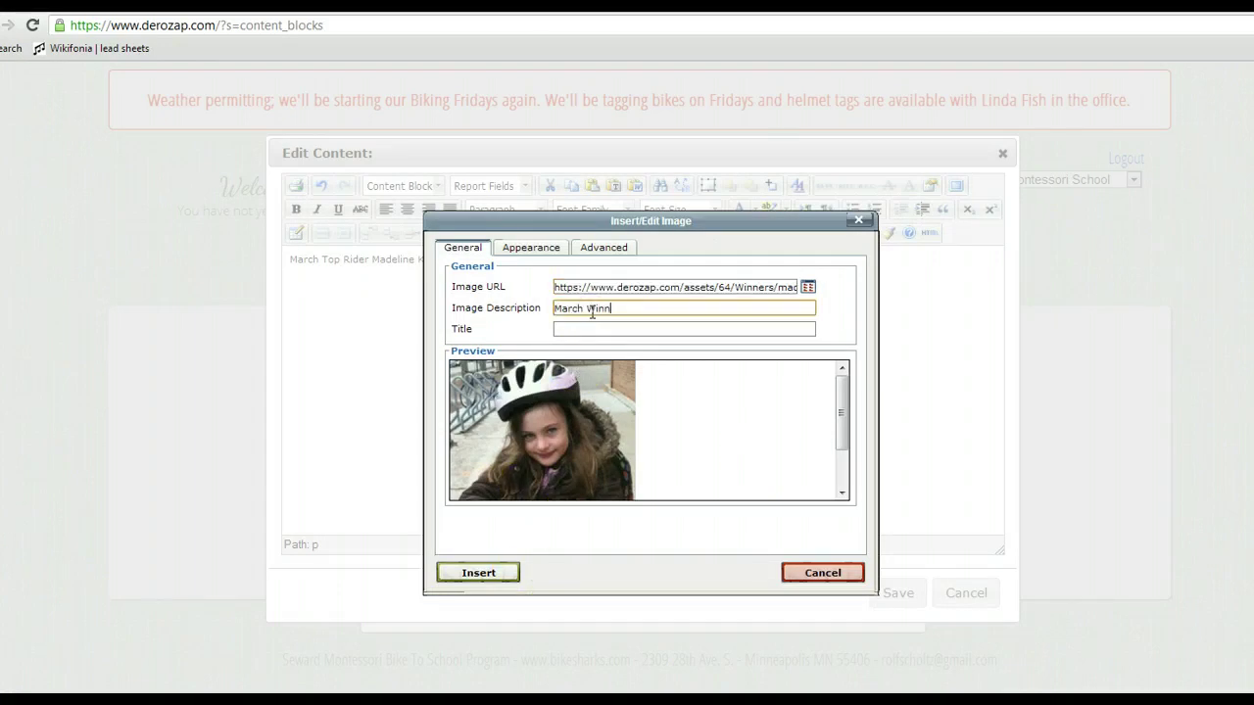
pyautogui.write('March Winner')
pyautogui.click(591, 328)
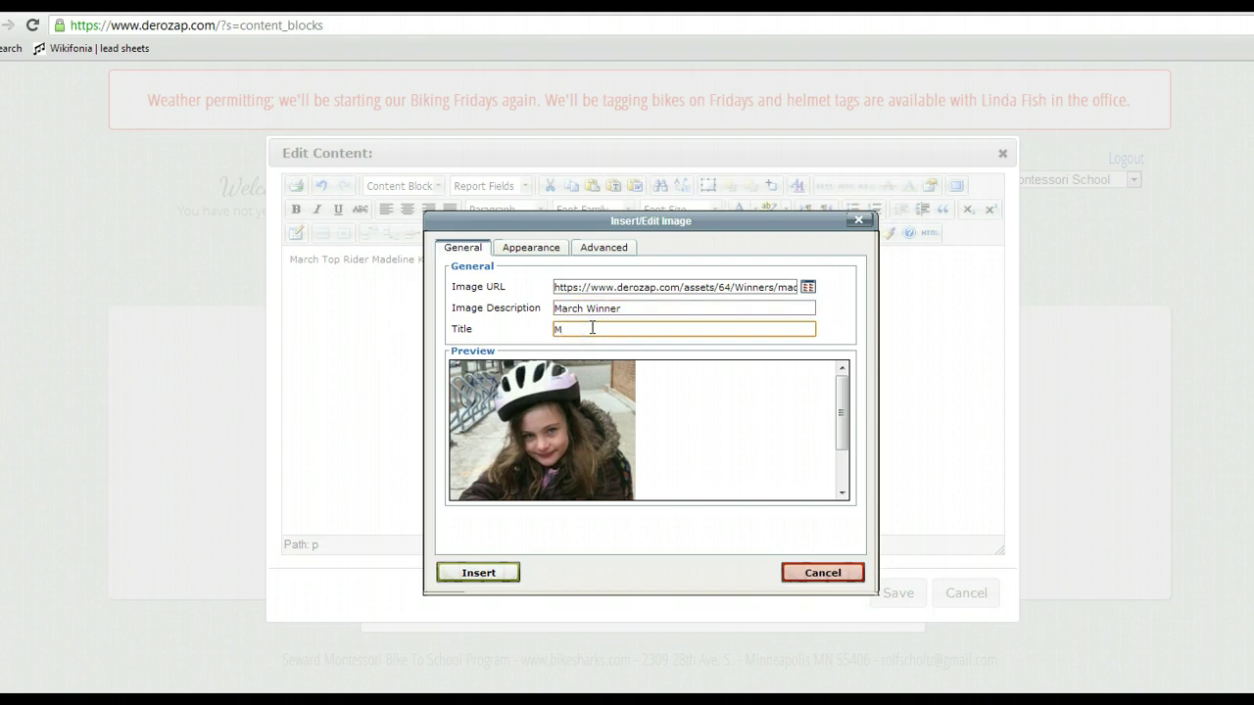
pyautogui.write('March Winner')
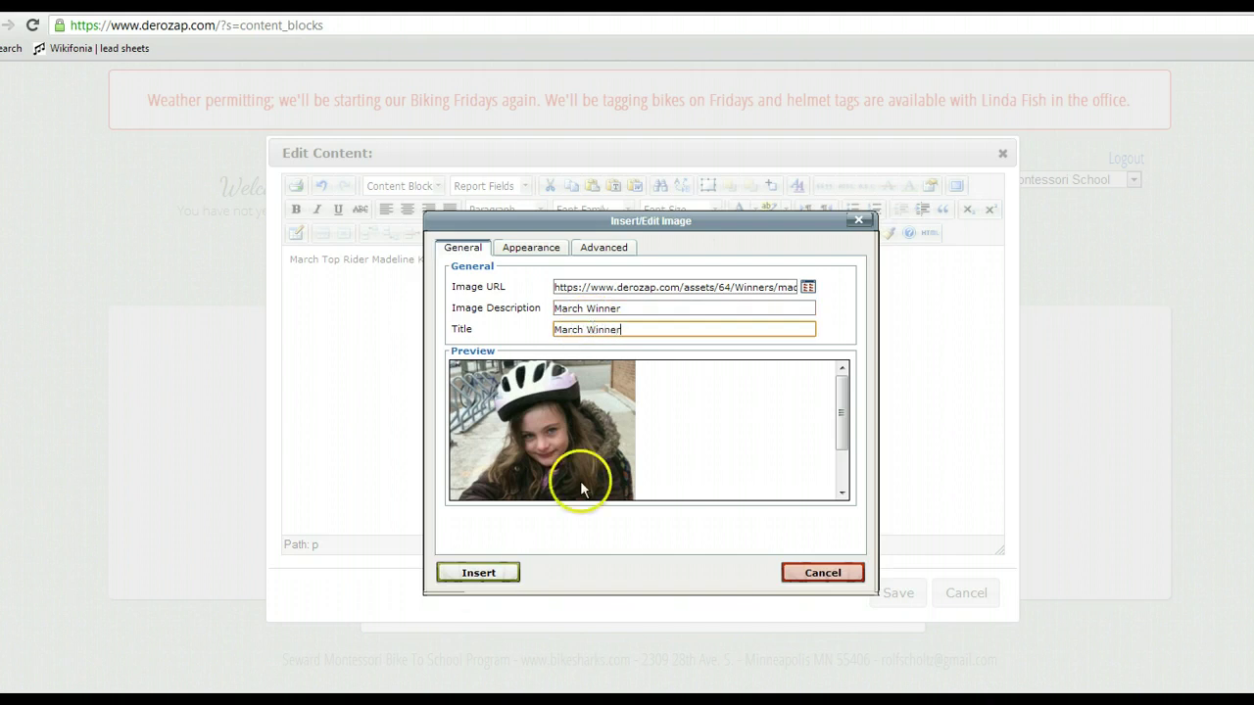
pyautogui.click(472, 574)
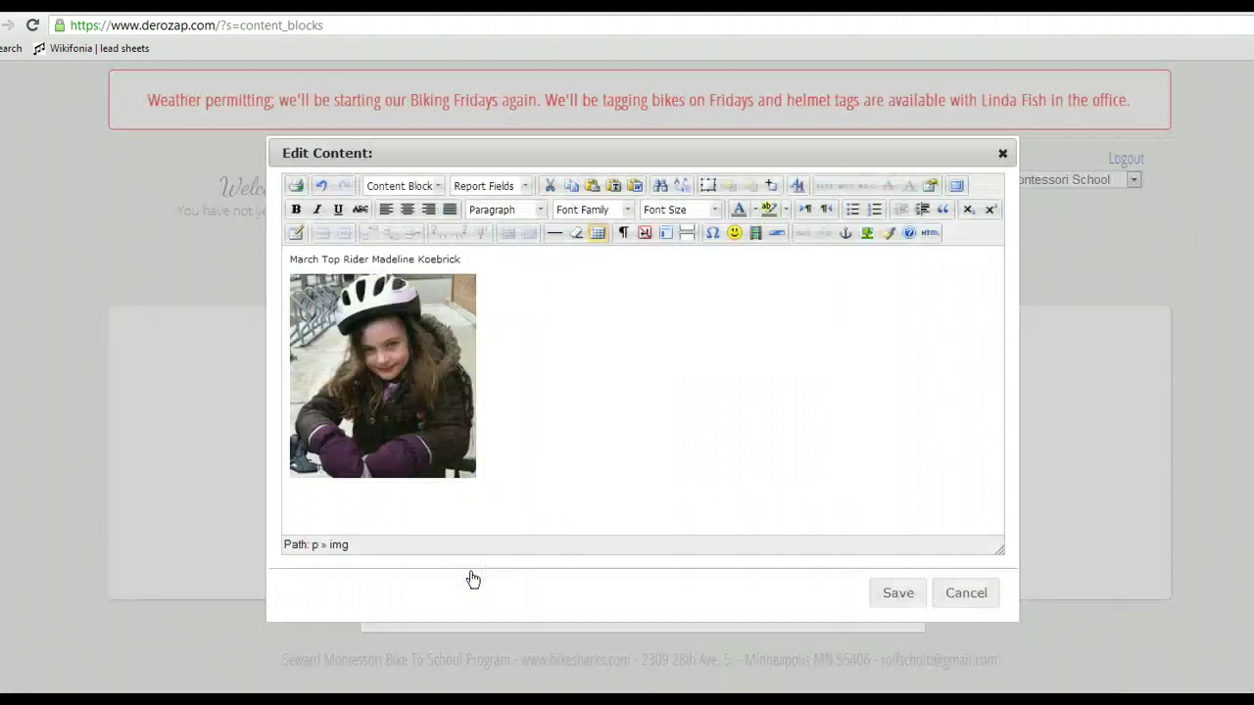
# Make the March Top Rider caption size 3 (12pt) and orange (#ff6600).
pyautogui.click(897, 595)
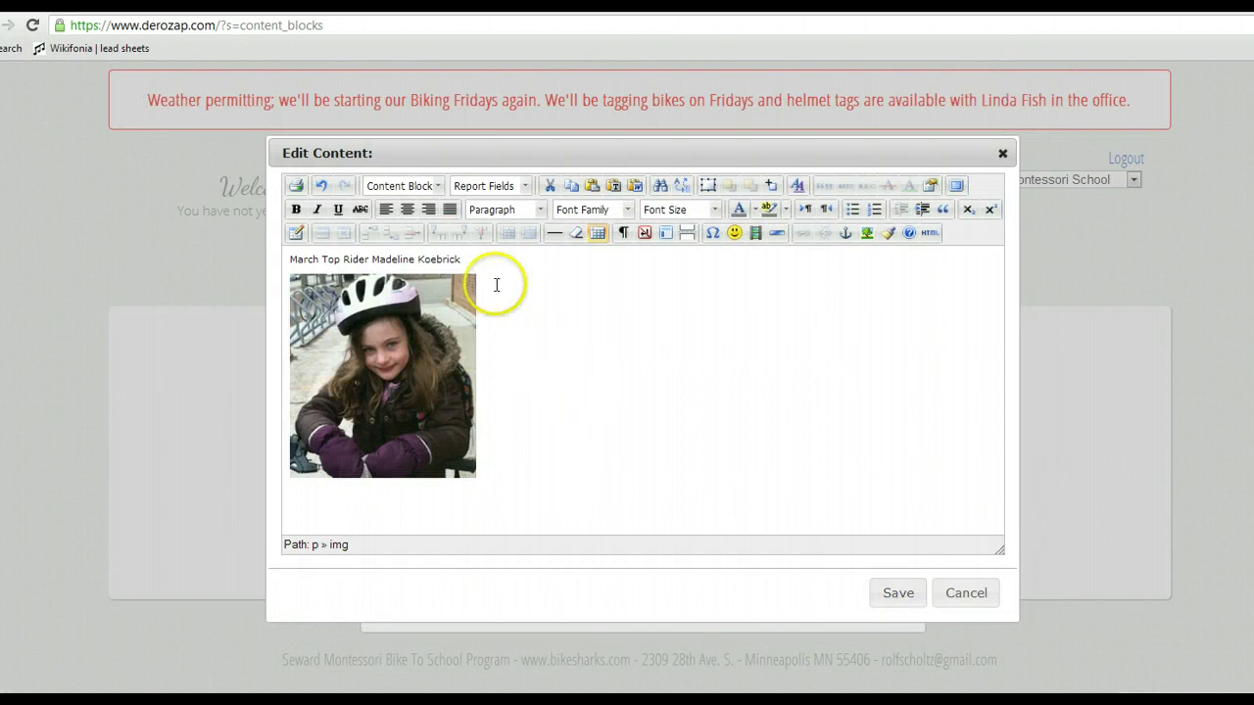
pyautogui.moveTo(473, 261); pyautogui.dragTo(292, 261)
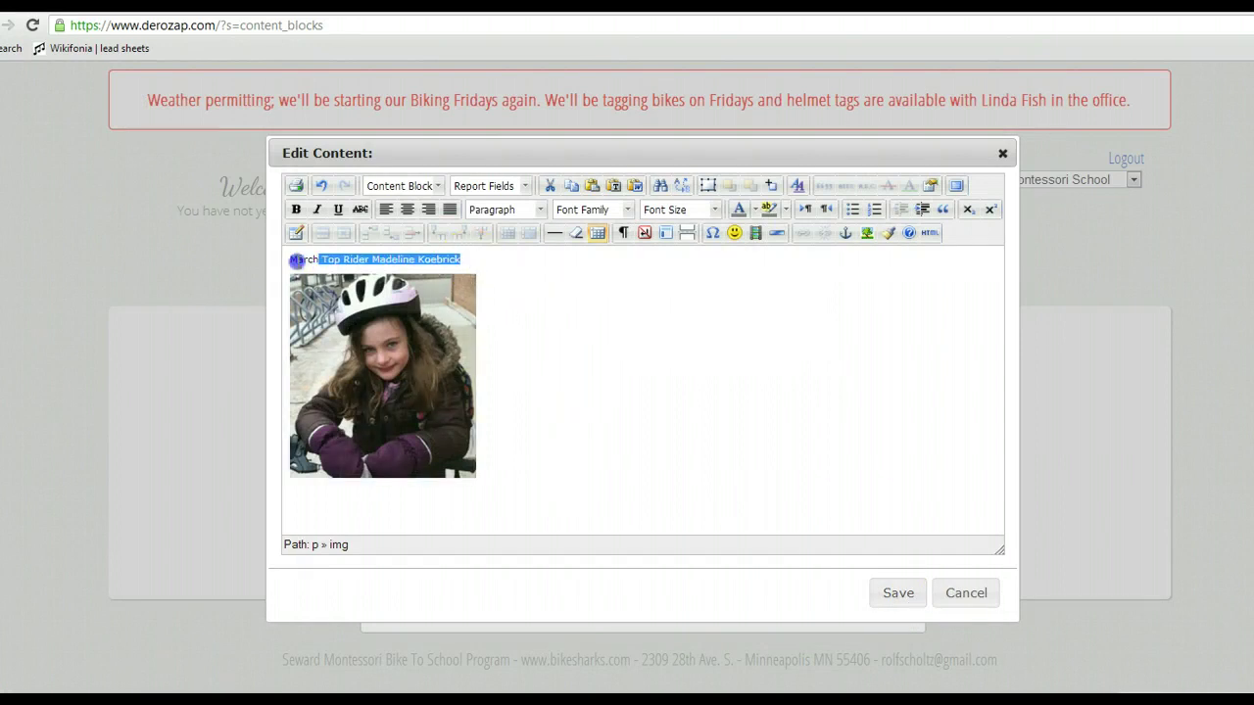
pyautogui.click(713, 211)
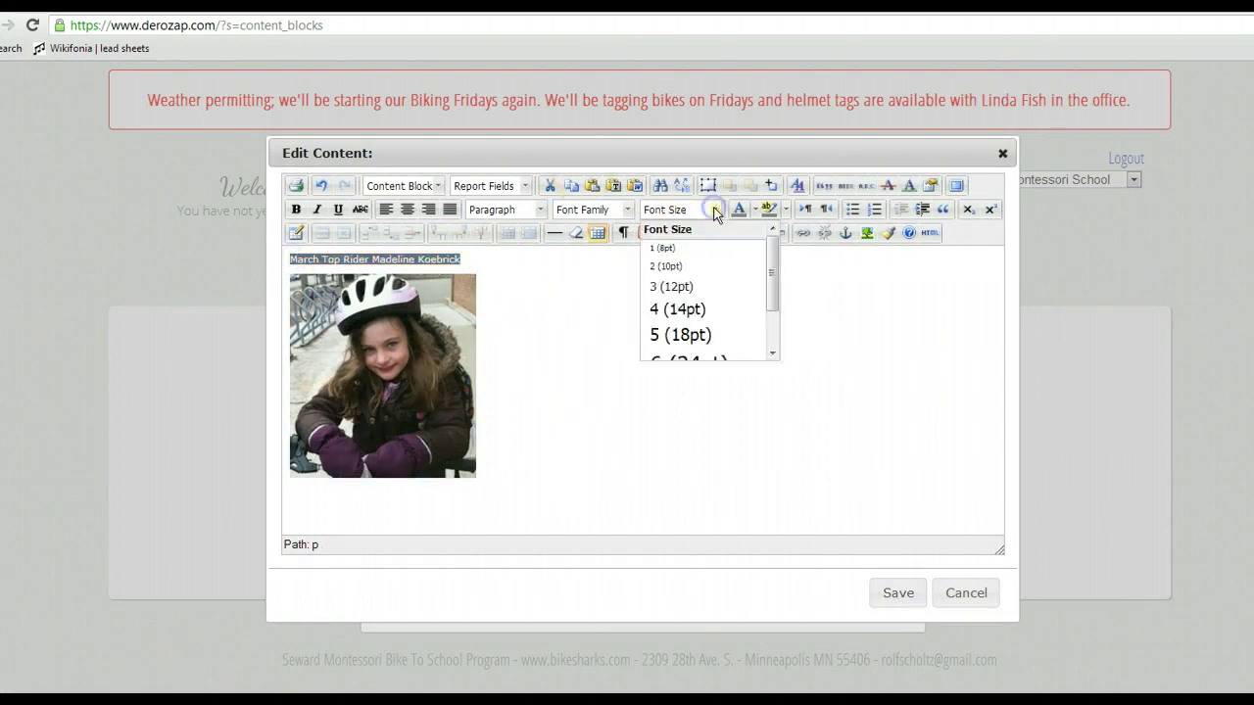
pyautogui.click(679, 289)
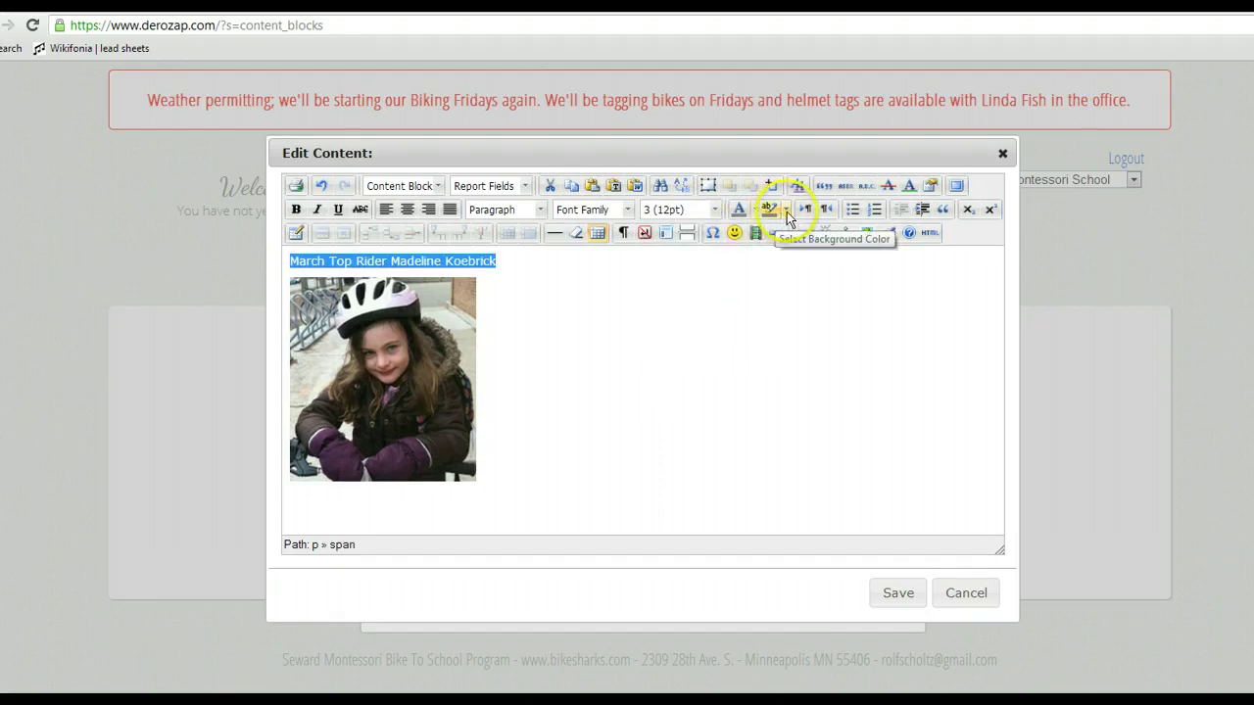
pyautogui.click(753, 211)
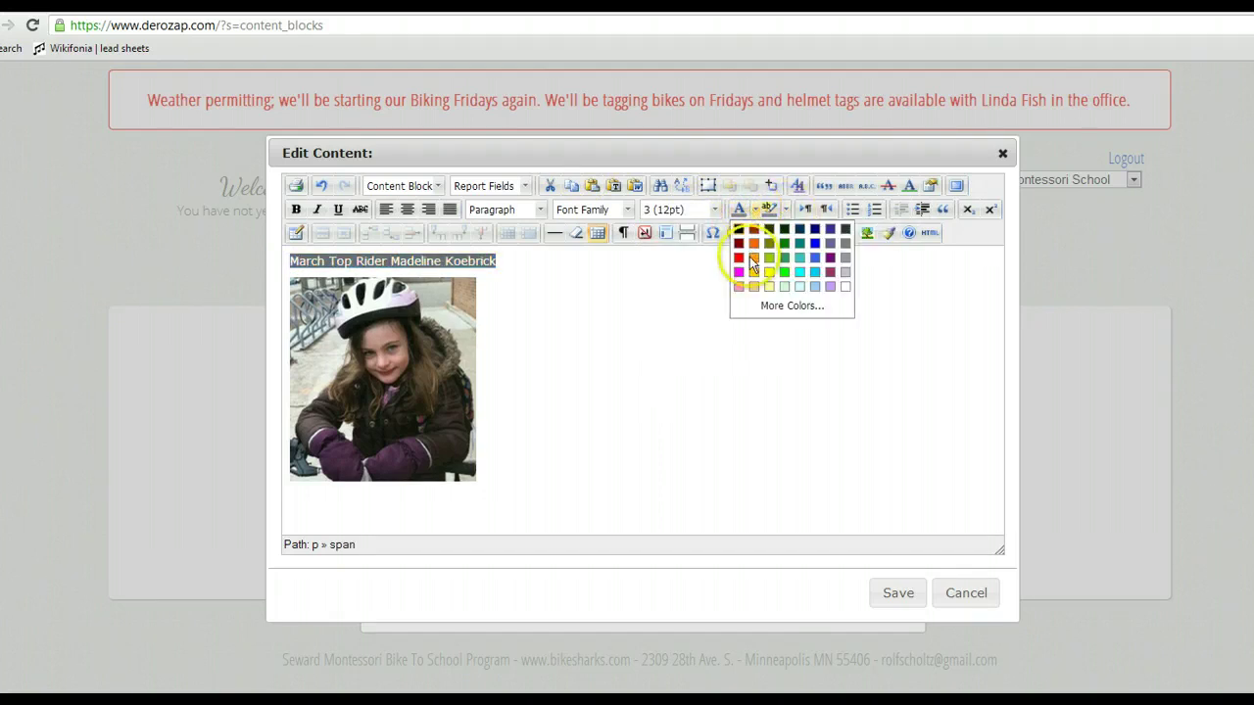
pyautogui.click(753, 247)
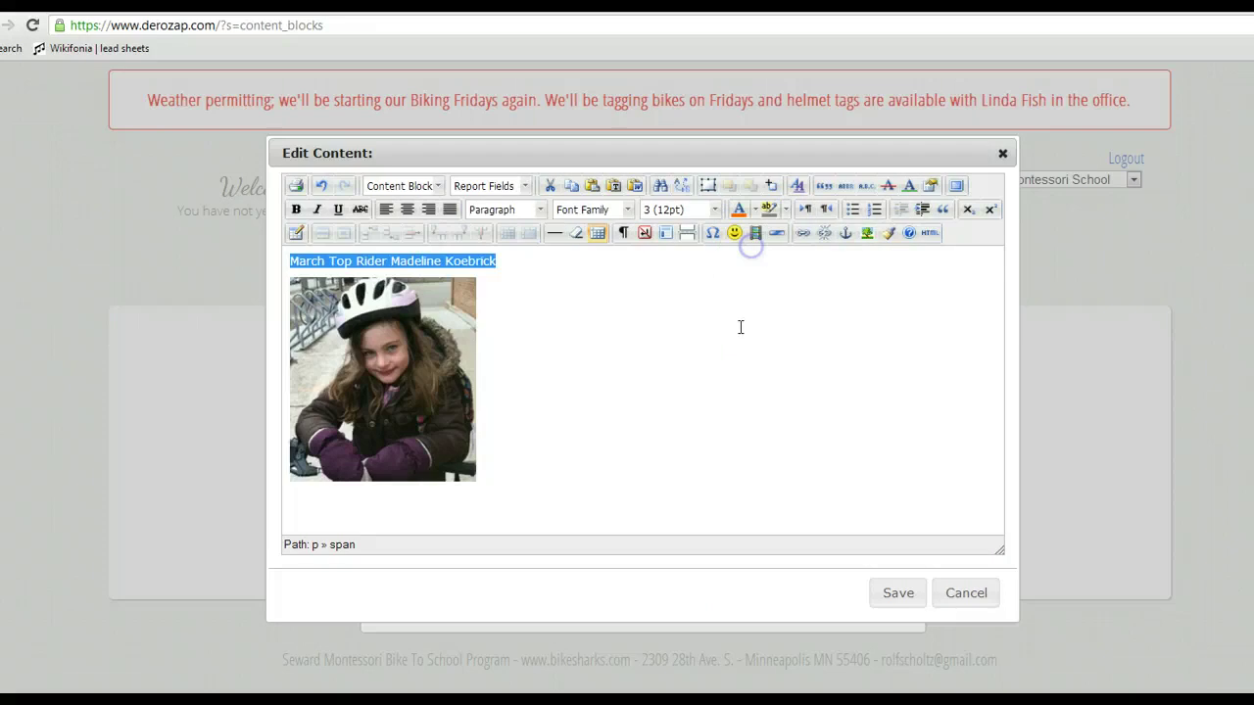
# Save the content and create the Winners commuter box shown 04/16/2013 to 05/02/2013.
pyautogui.click(892, 594)
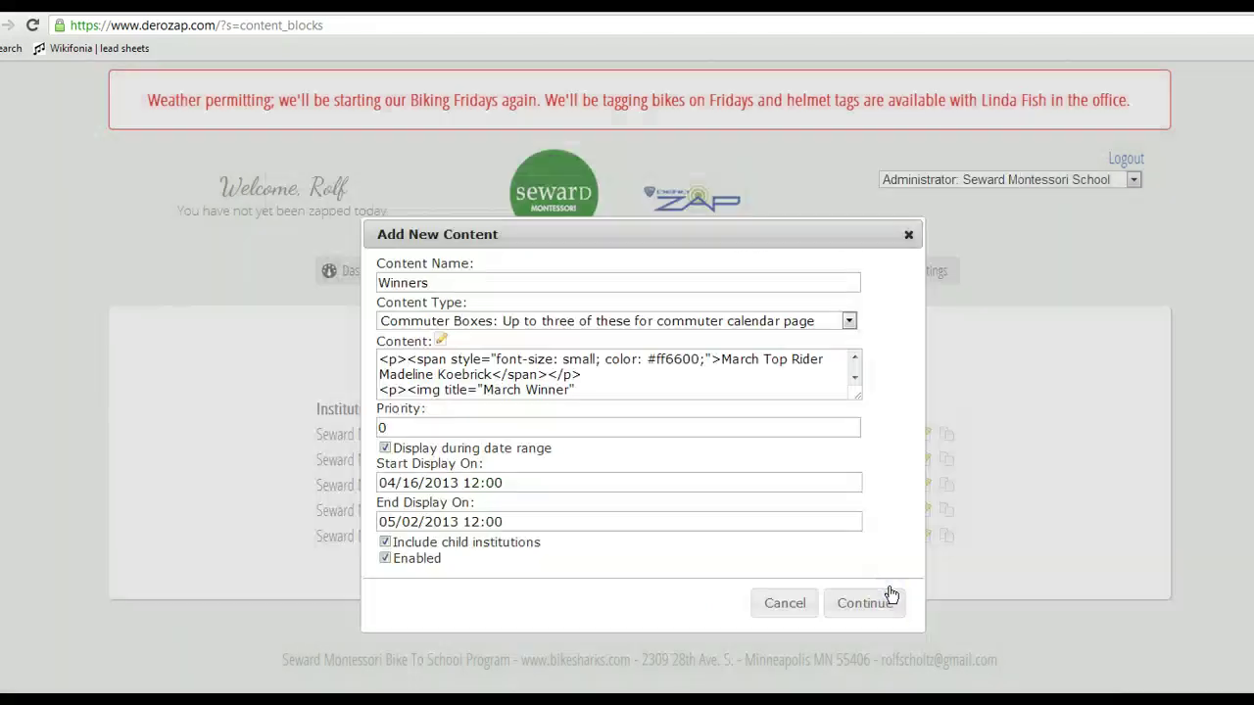
pyautogui.click(867, 607)
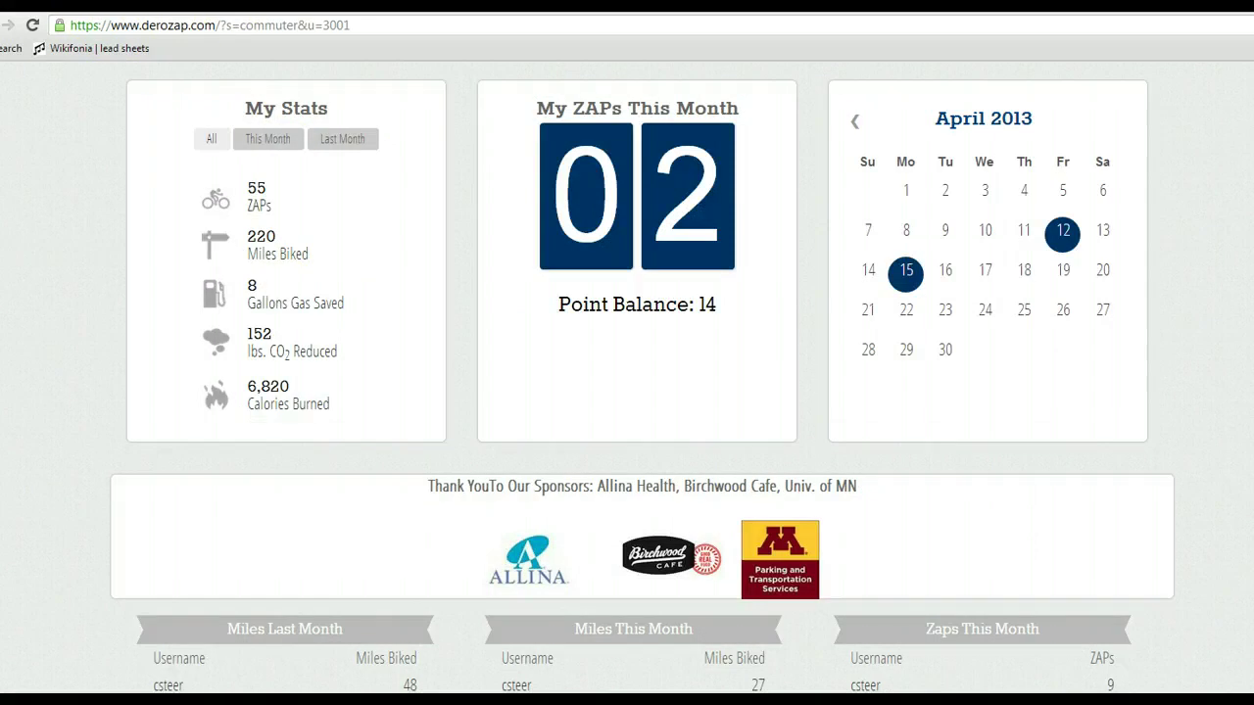
# Reload the commuter calendar to check the Winners box, then return to the content blocks list.
pyautogui.click(34, 25)
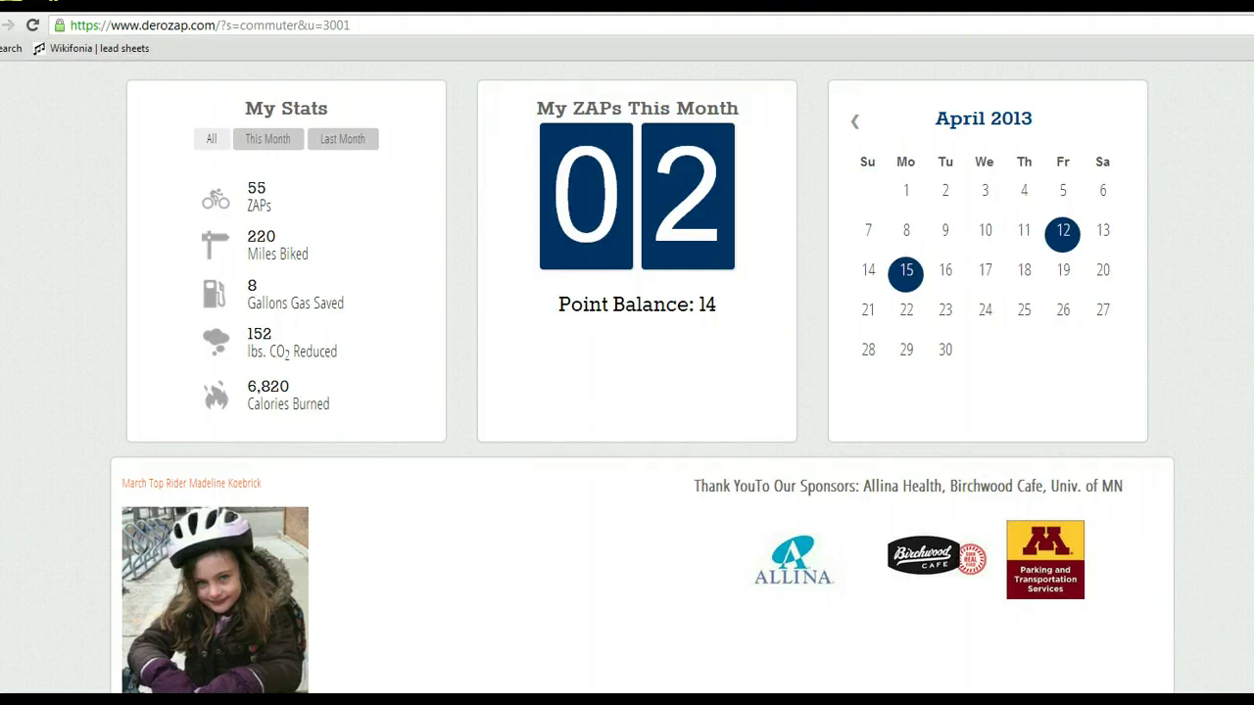
pyautogui.scroll(-1, 642, 376)
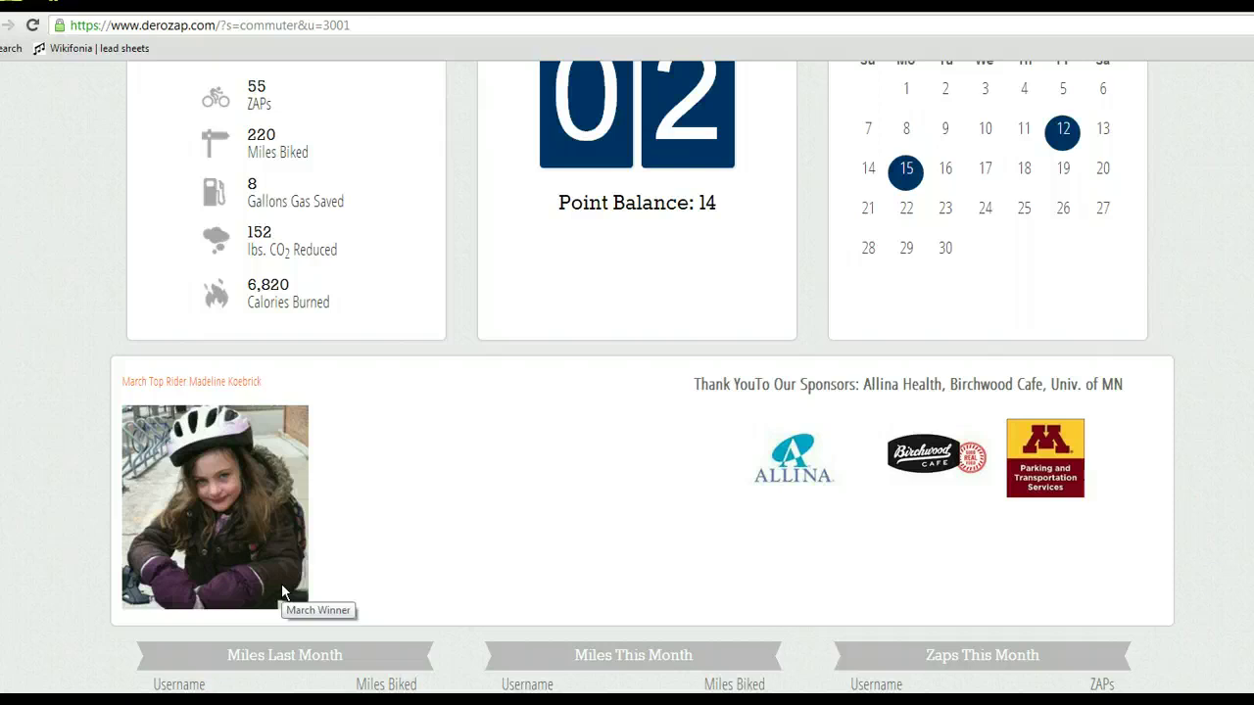
pyautogui.click(224, 379)
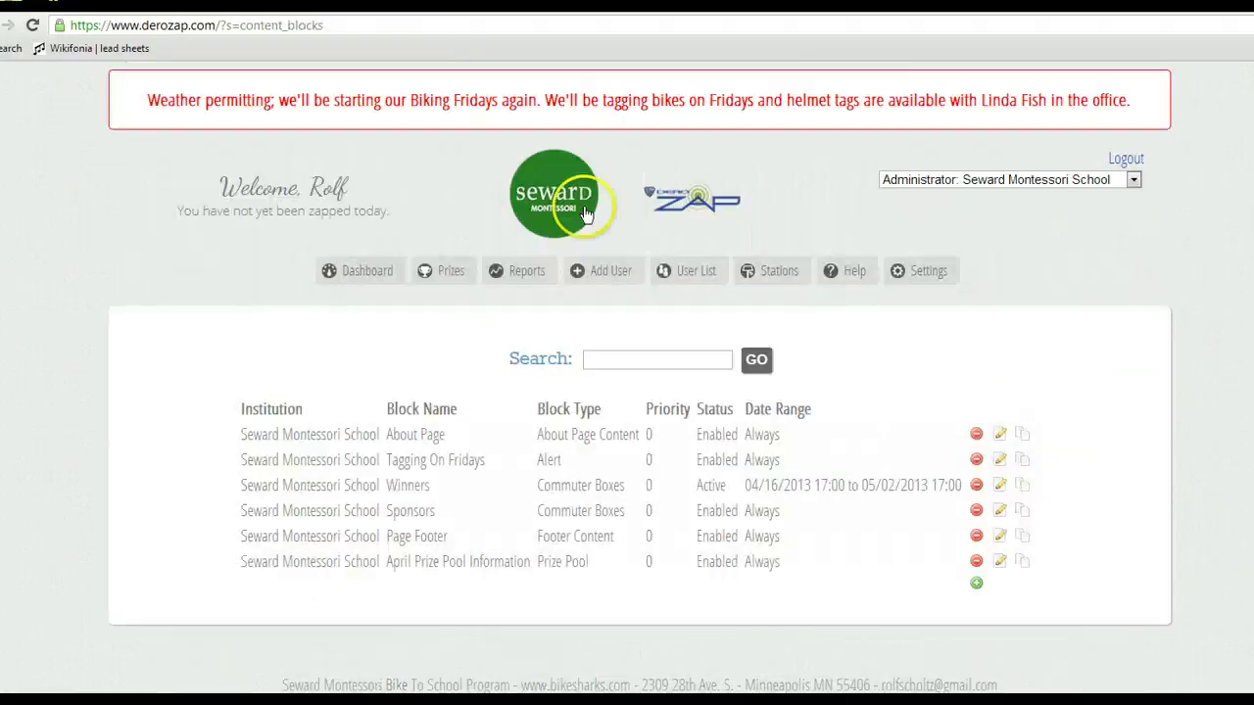
# Open the Winners content in the visual editor and shrink the winner's photo.
pyautogui.click(1000, 486)
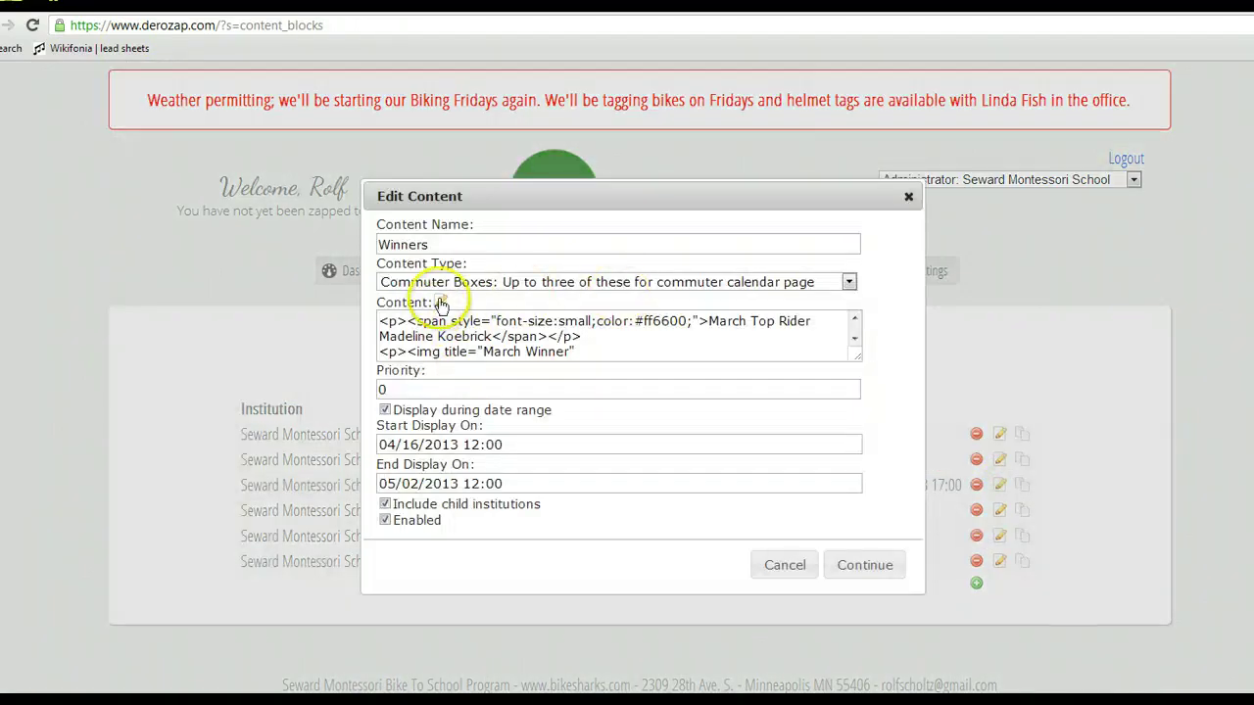
pyautogui.click(441, 304)
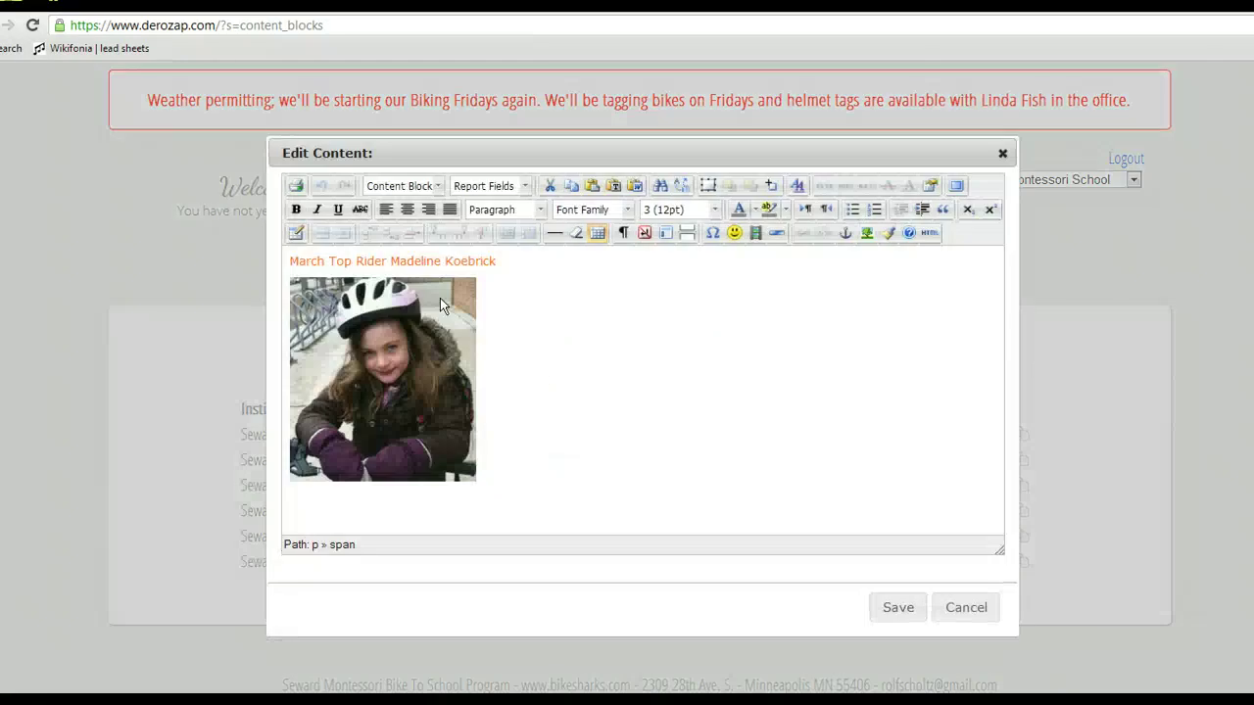
pyautogui.click(439, 421)
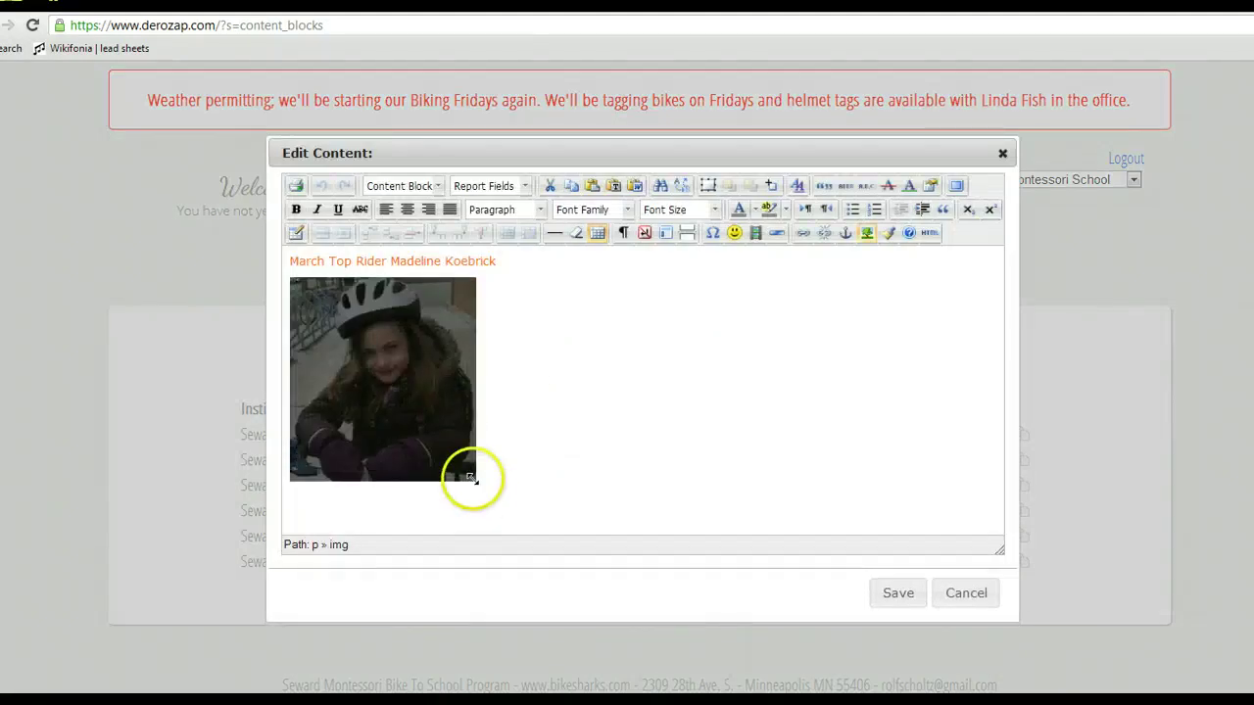
pyautogui.moveTo(471, 478); pyautogui.dragTo(423, 423)
pyautogui.click(500, 262)
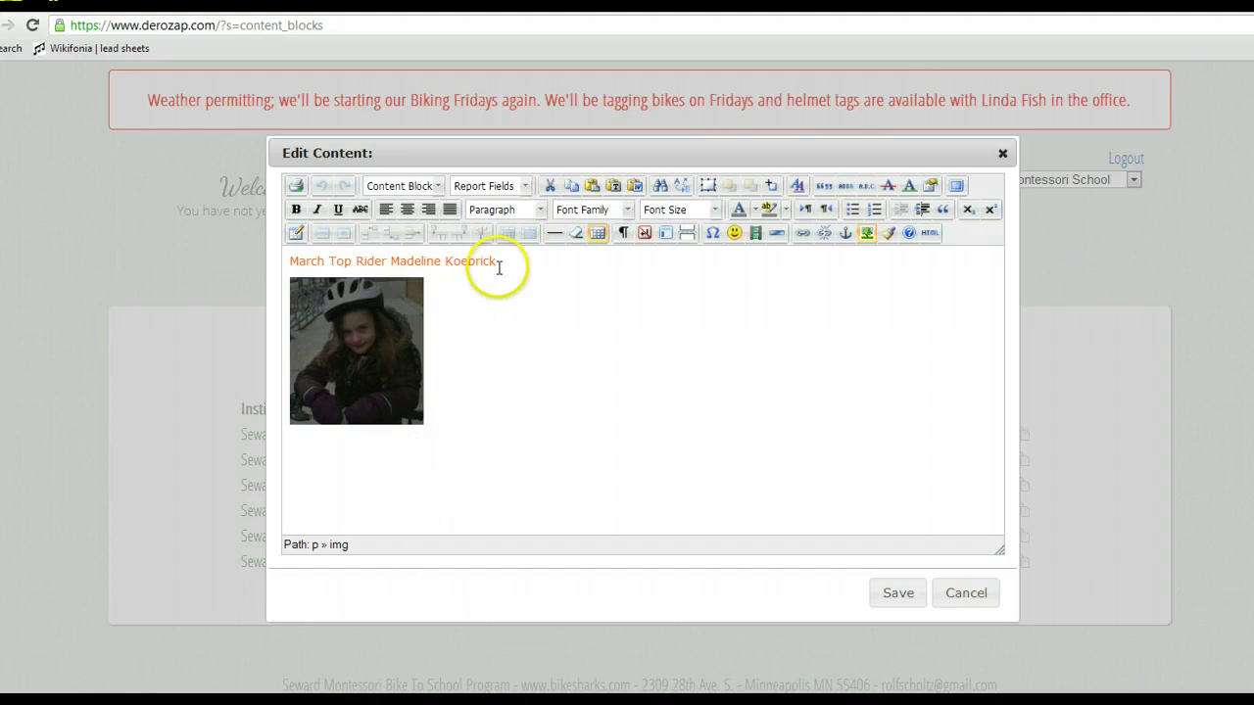
# Make the March Top Rider caption bold at size 4 (14pt).
pyautogui.moveTo(500, 261); pyautogui.dragTo(271, 239)
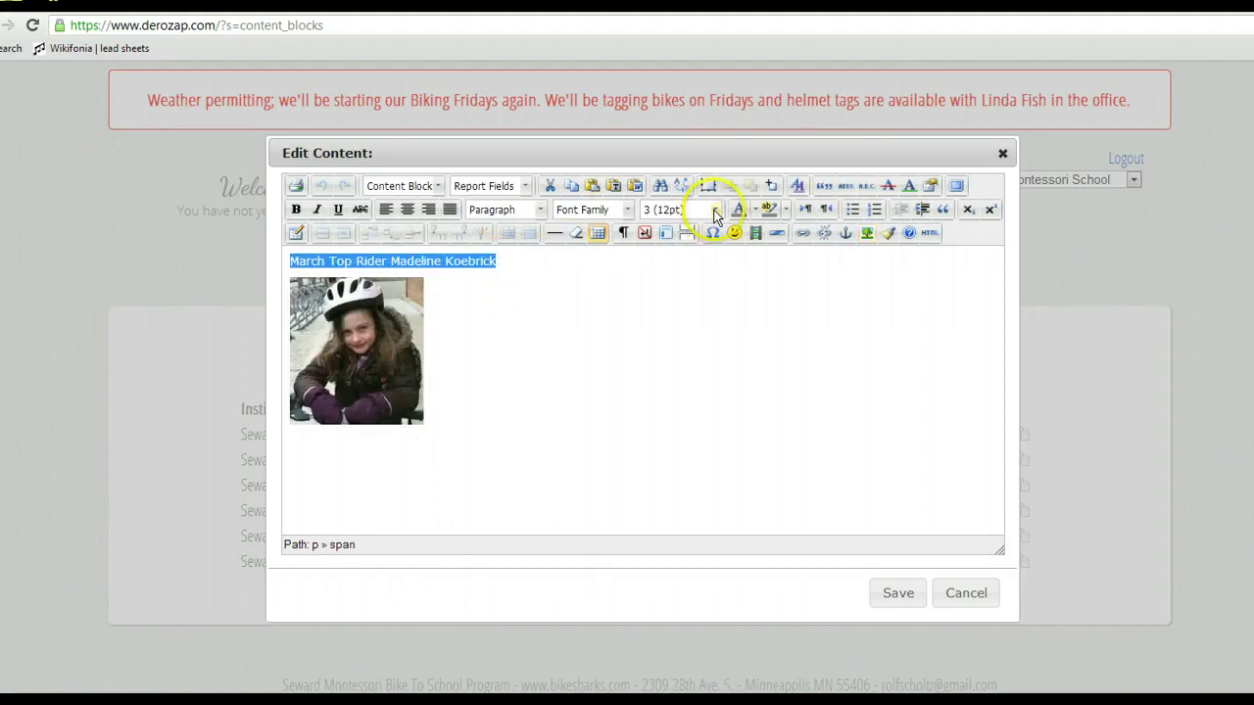
pyautogui.click(715, 211)
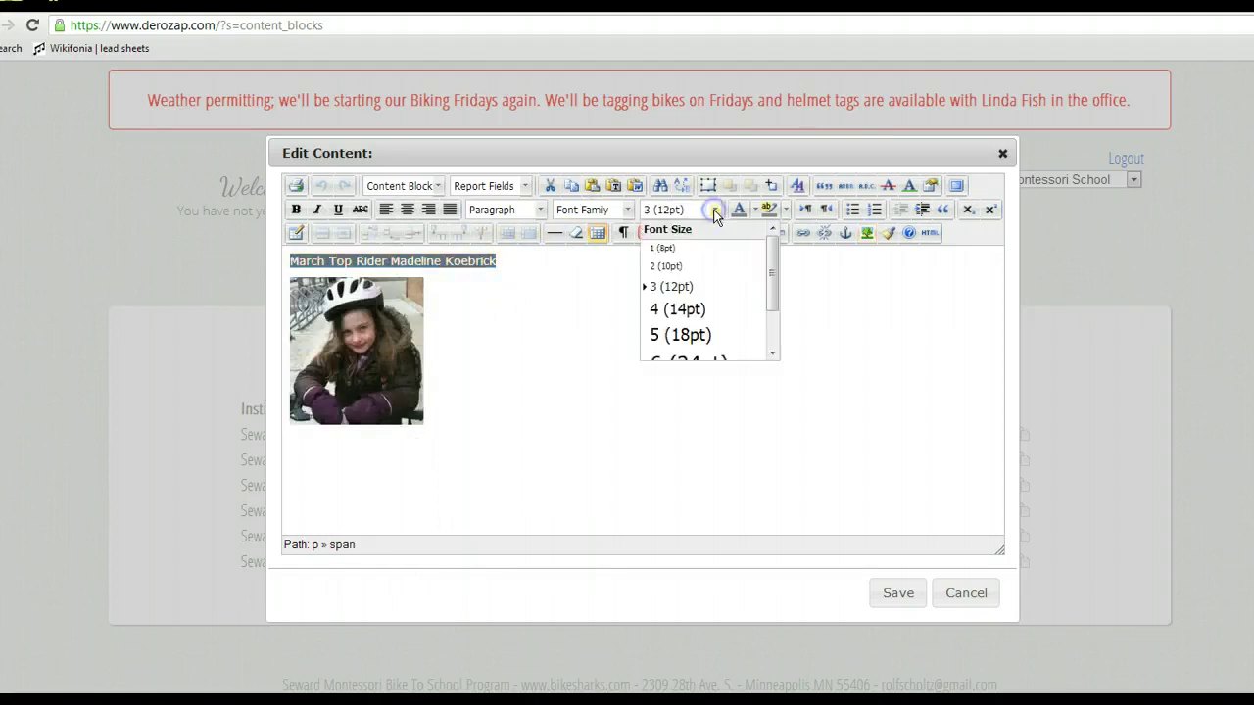
pyautogui.click(695, 311)
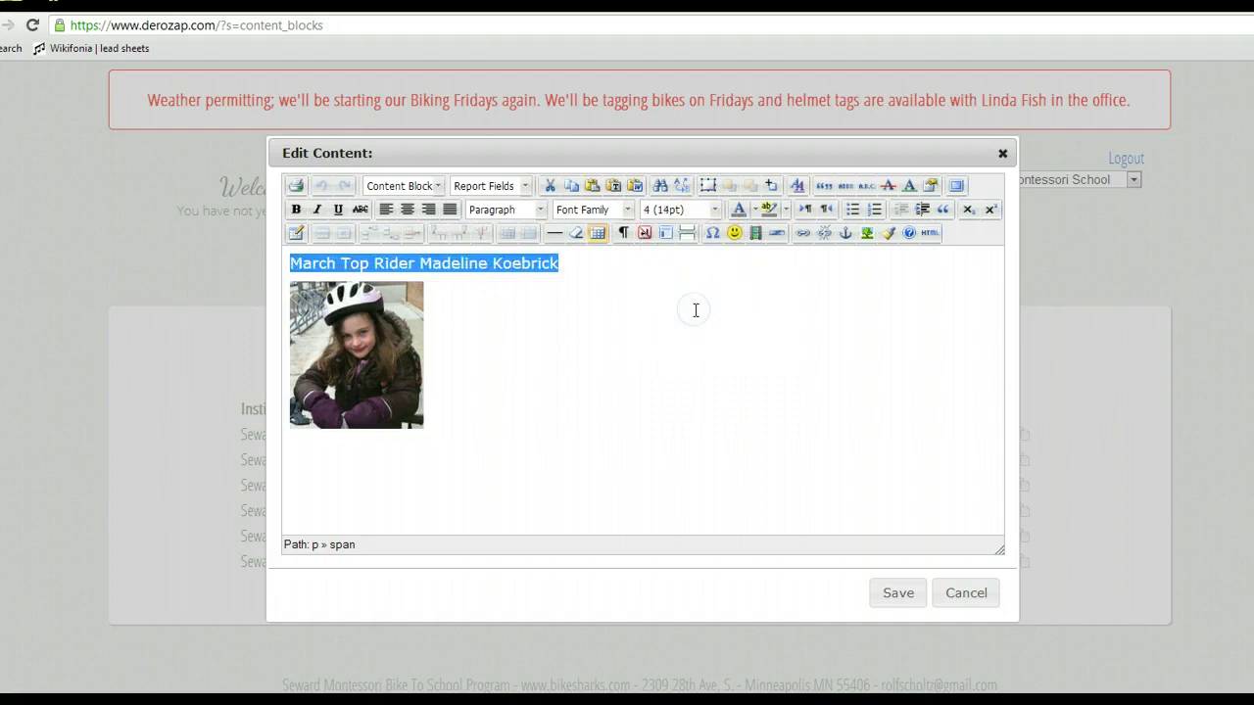
pyautogui.click(295, 209)
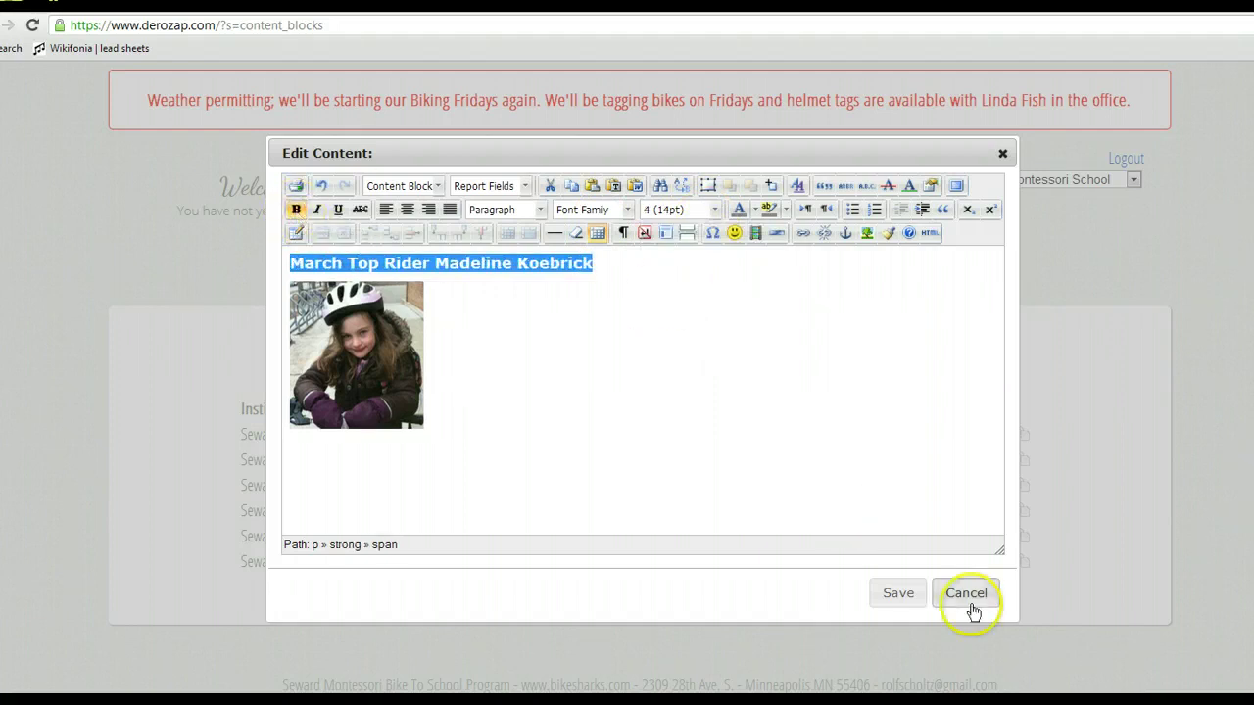
# Save the updated Winners block and bring up the commuter calendar page.
pyautogui.click(890, 594)
pyautogui.click(858, 565)
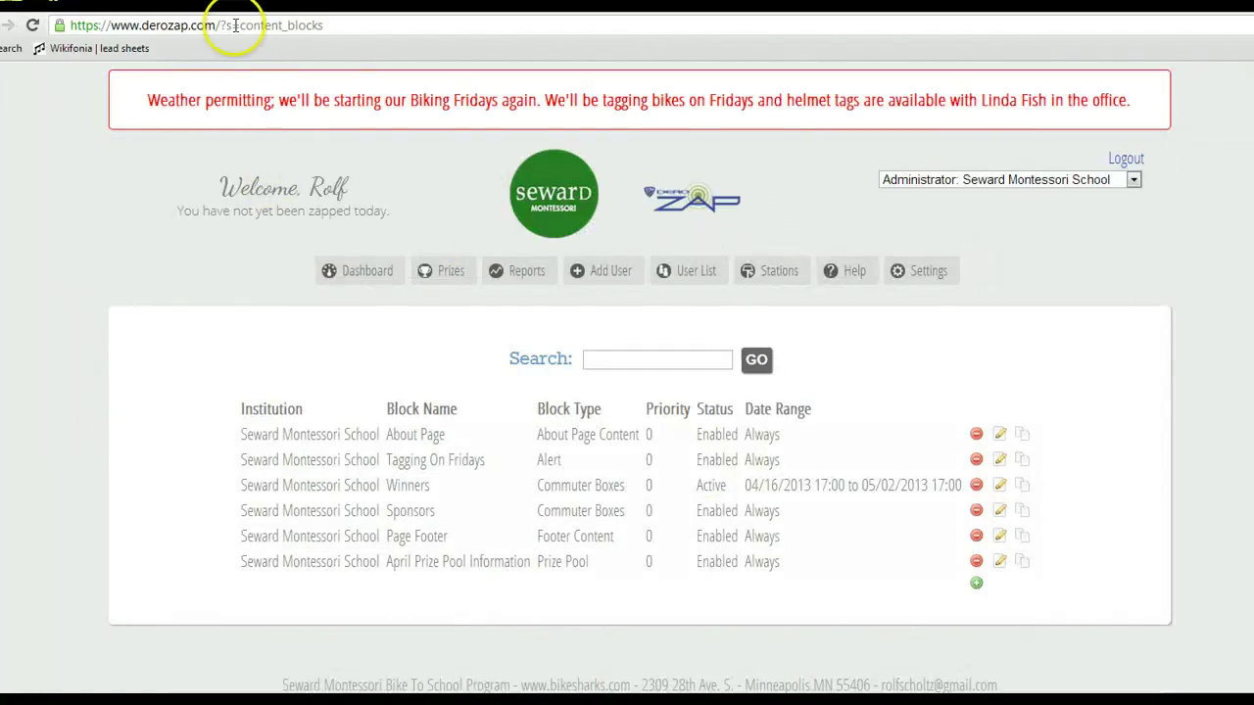
pyautogui.click(235, 25)
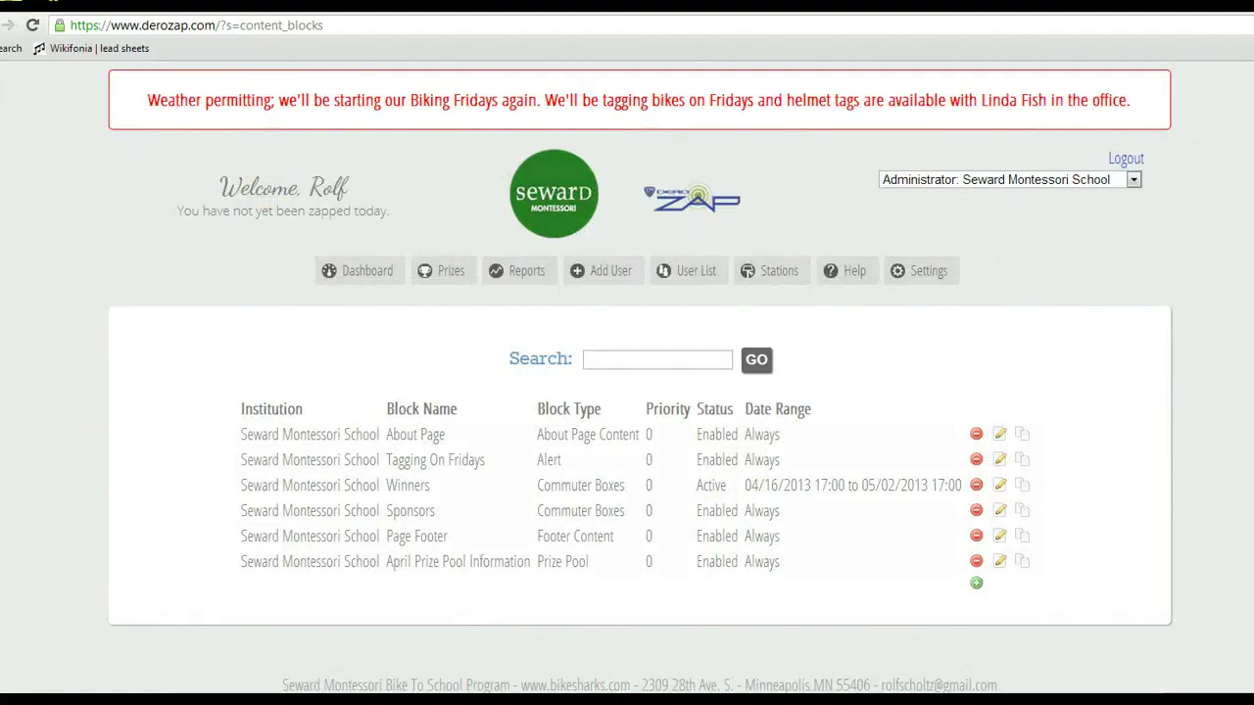
pyautogui.press('Return')
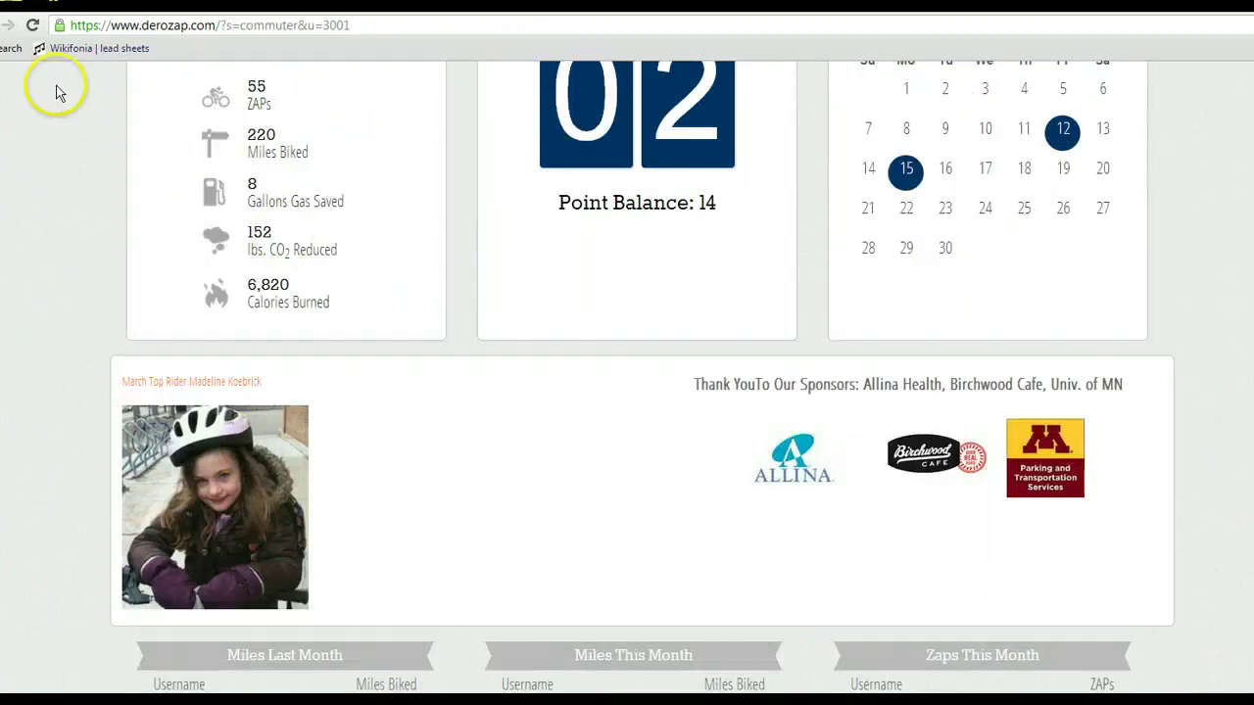
# Reload the calendar, then inspect the Sponsors content and close it without saving.
pyautogui.click(32, 27)
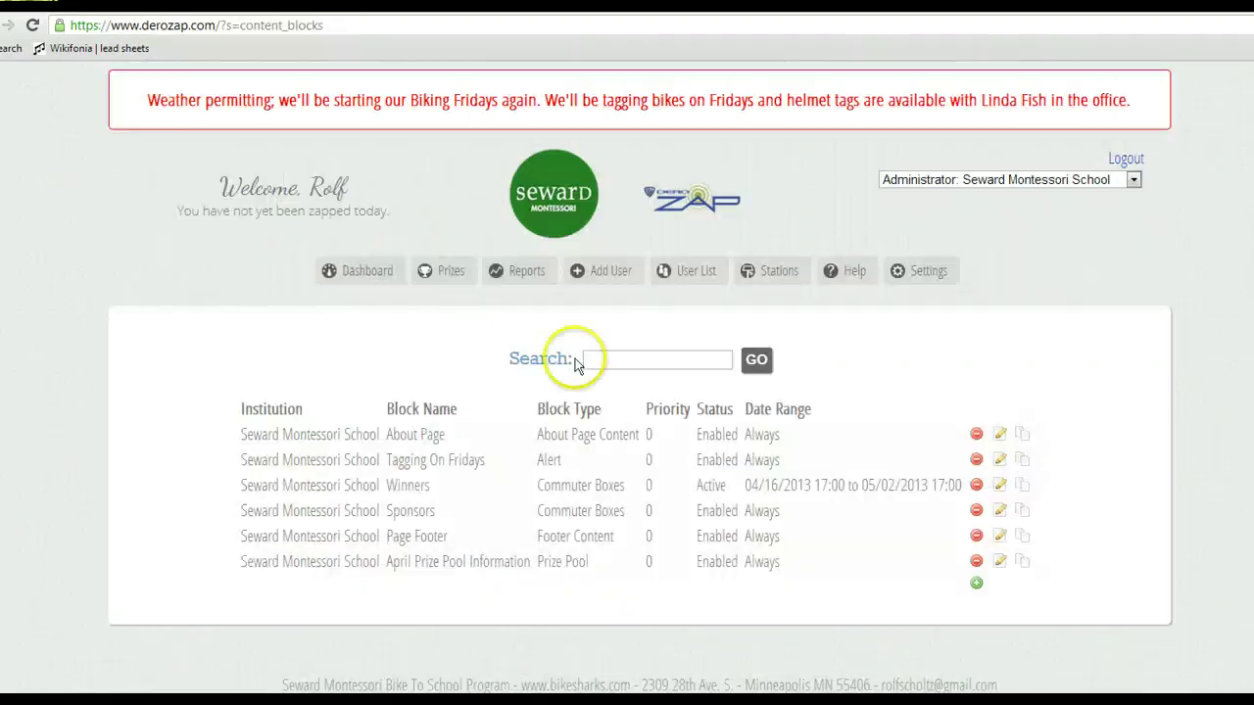
pyautogui.click(1002, 512)
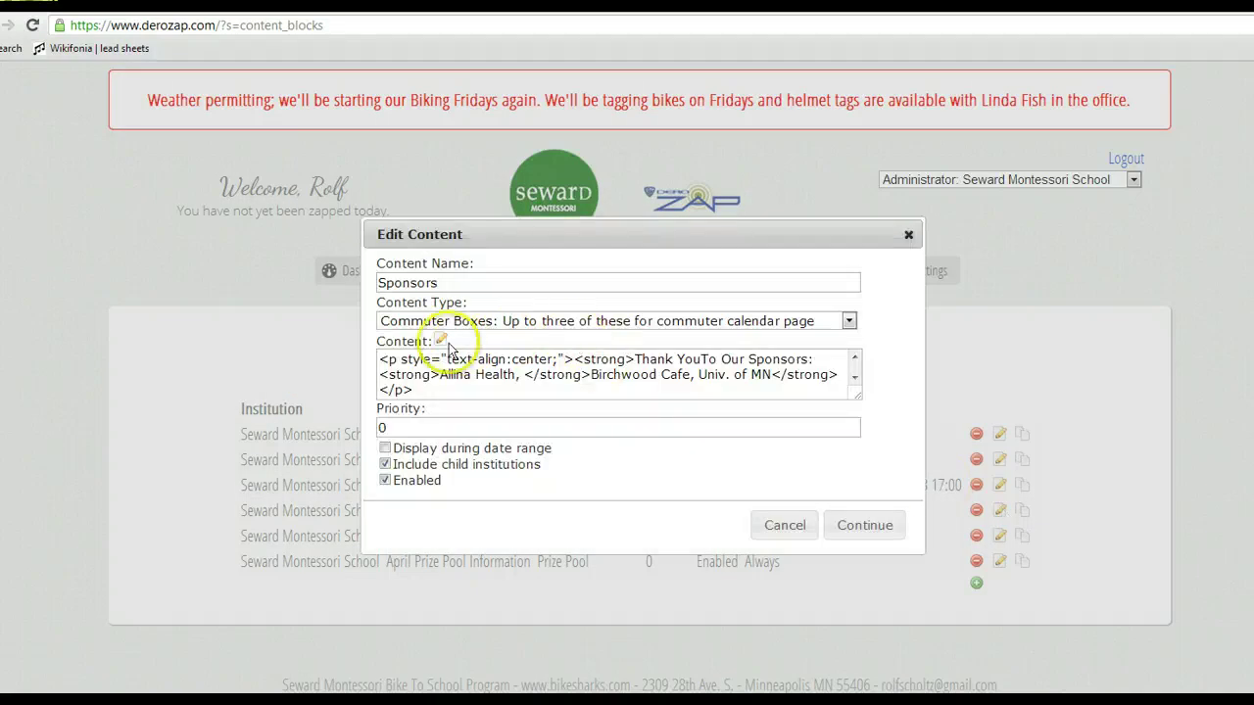
pyautogui.click(439, 342)
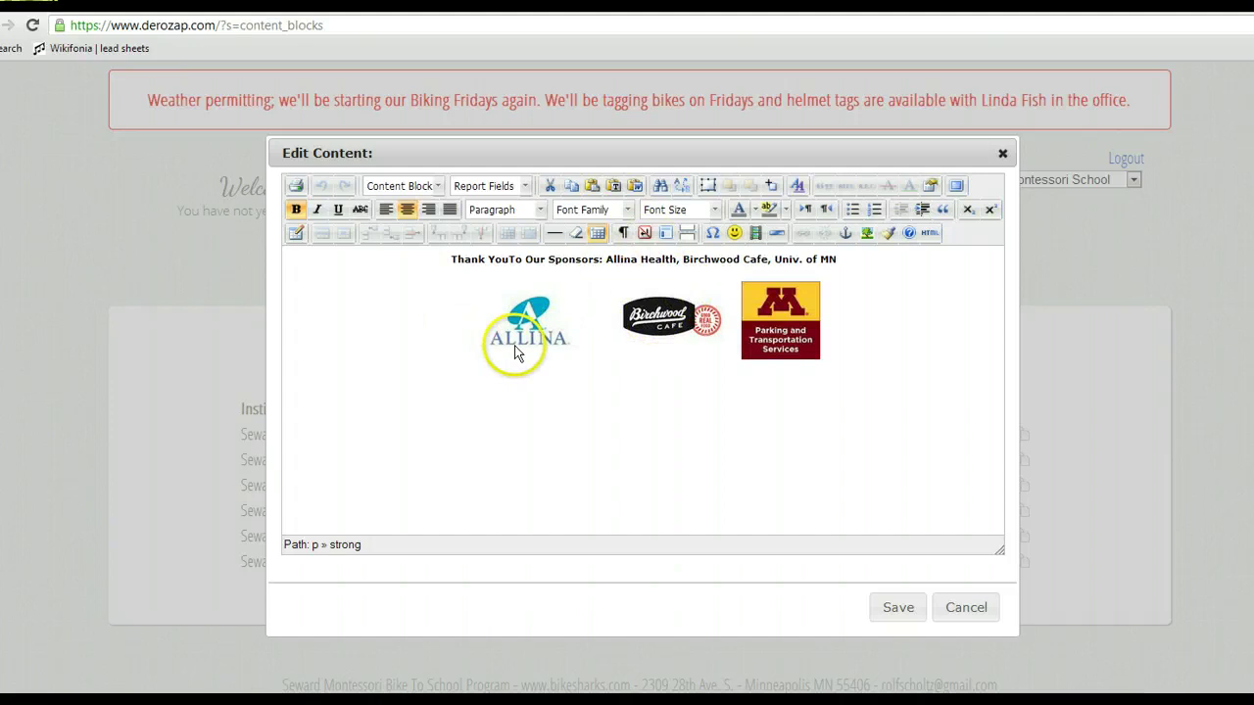
pyautogui.click(910, 616)
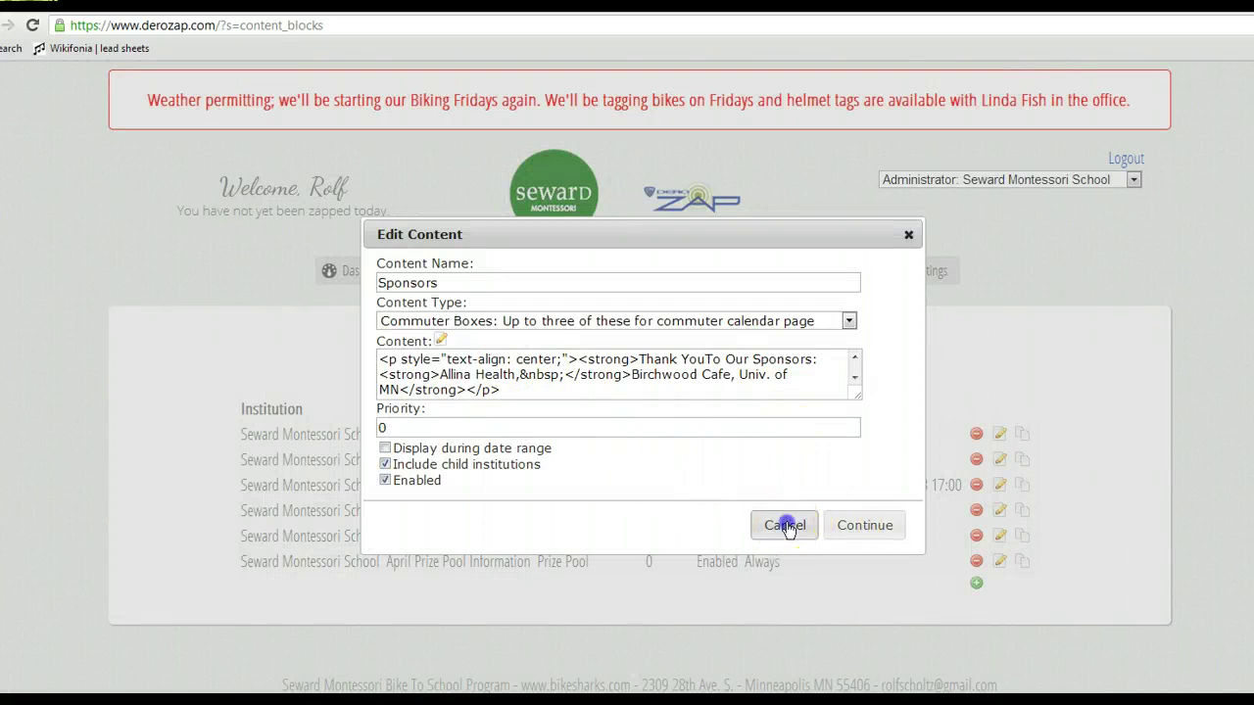
pyautogui.click(788, 527)
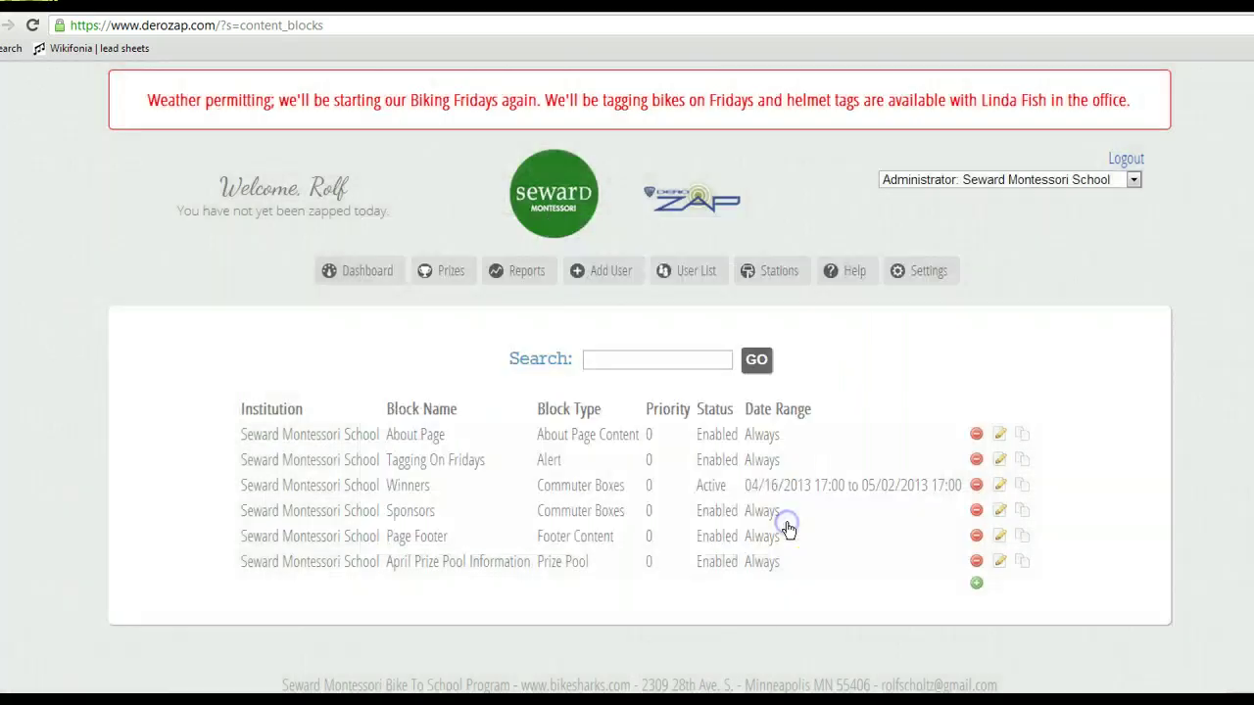
# Shrink the winner's photo to about 120x132, save Winners, and reload the commuter calendar.
pyautogui.click(999, 487)
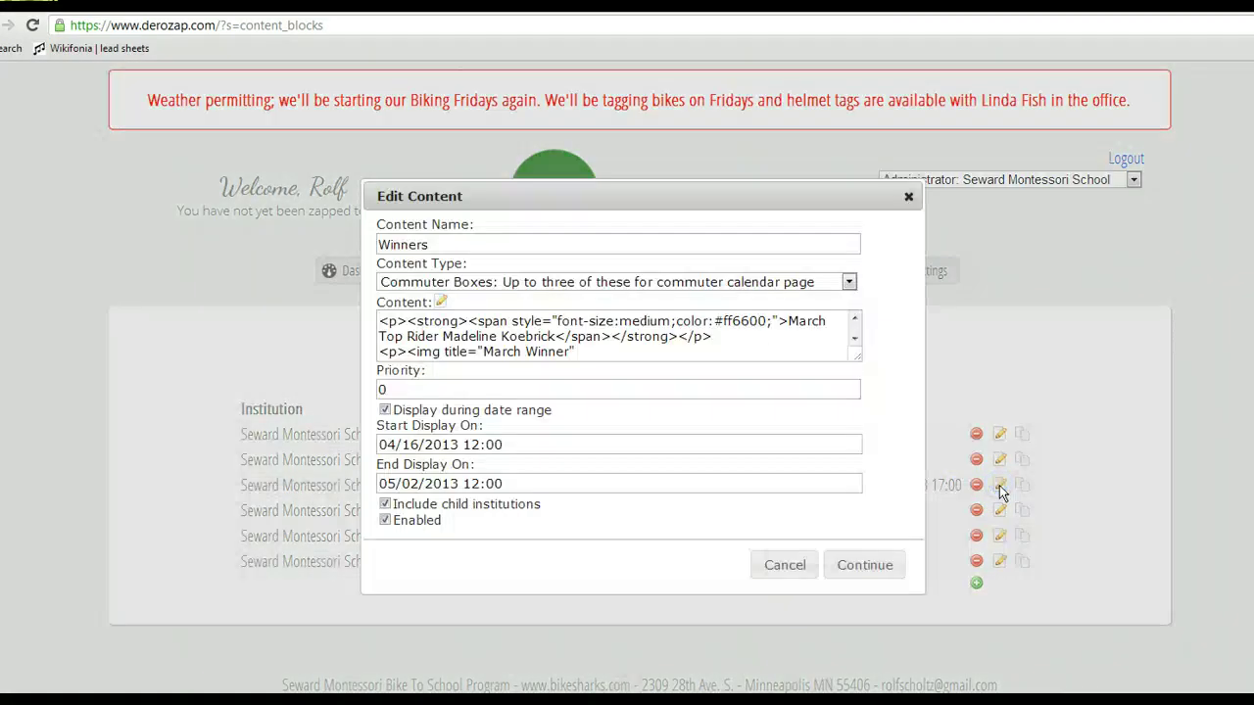
pyautogui.click(441, 302)
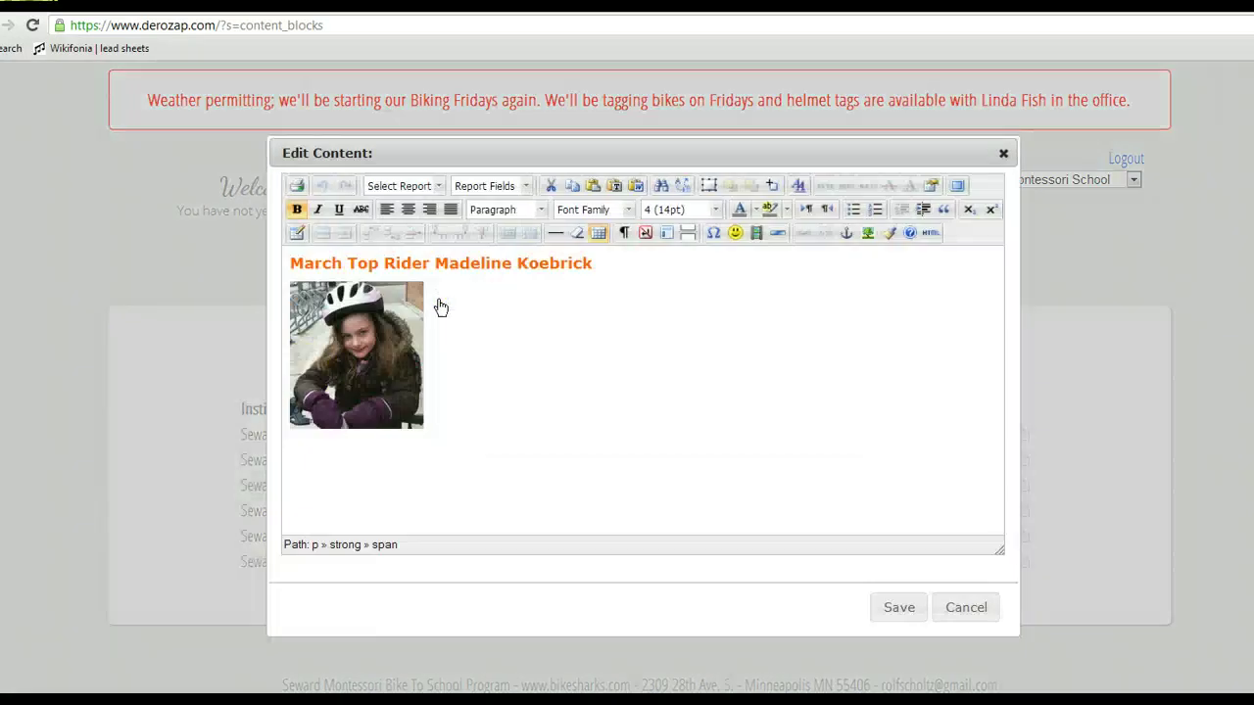
pyautogui.click(388, 367)
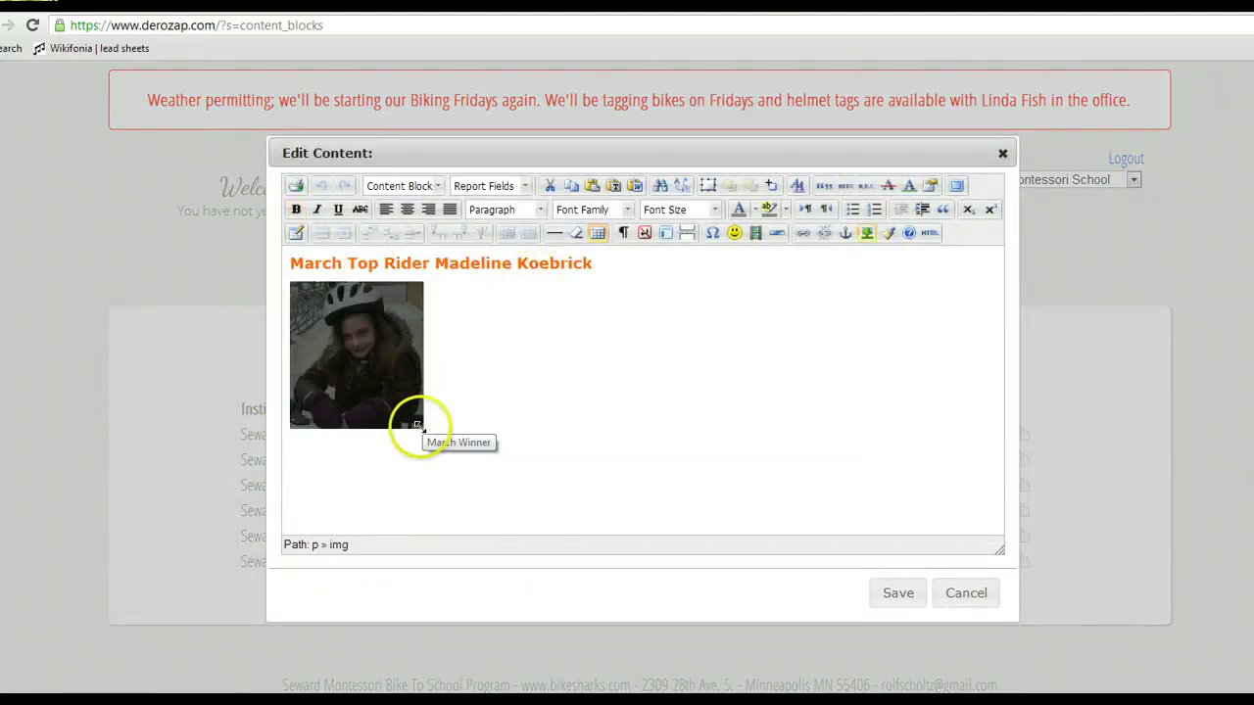
pyautogui.moveTo(413, 421); pyautogui.dragTo(405, 410)
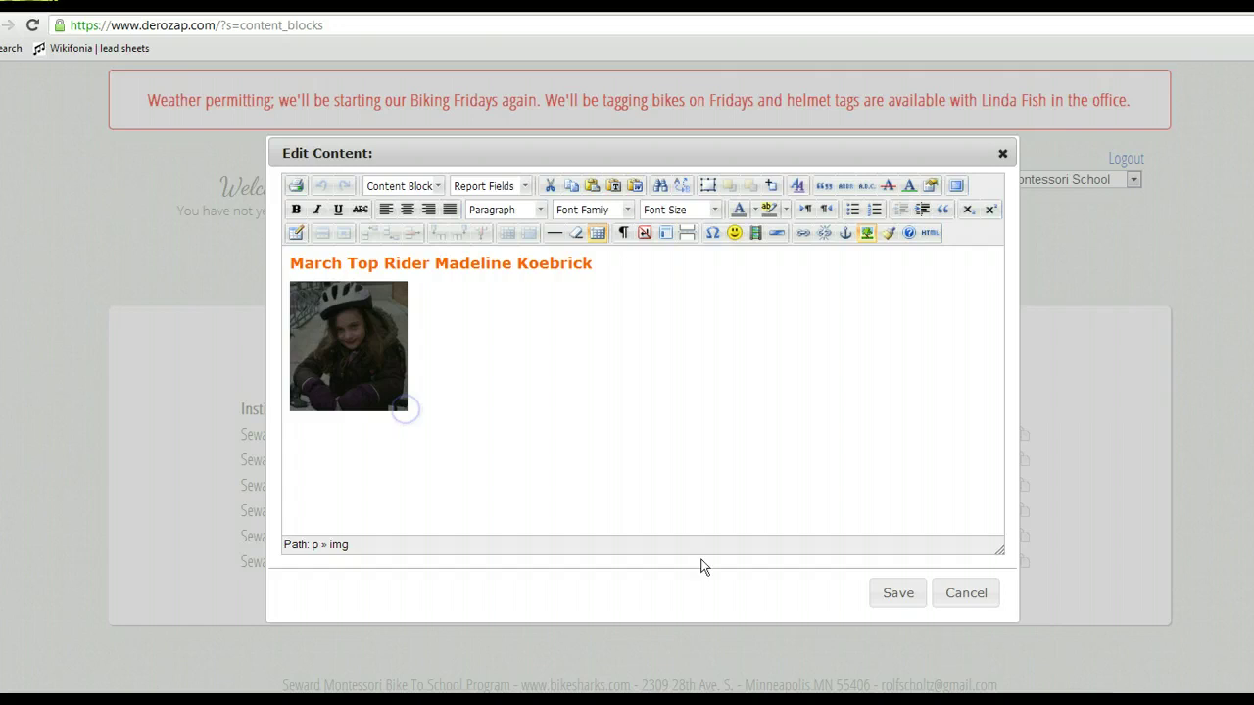
pyautogui.click(891, 592)
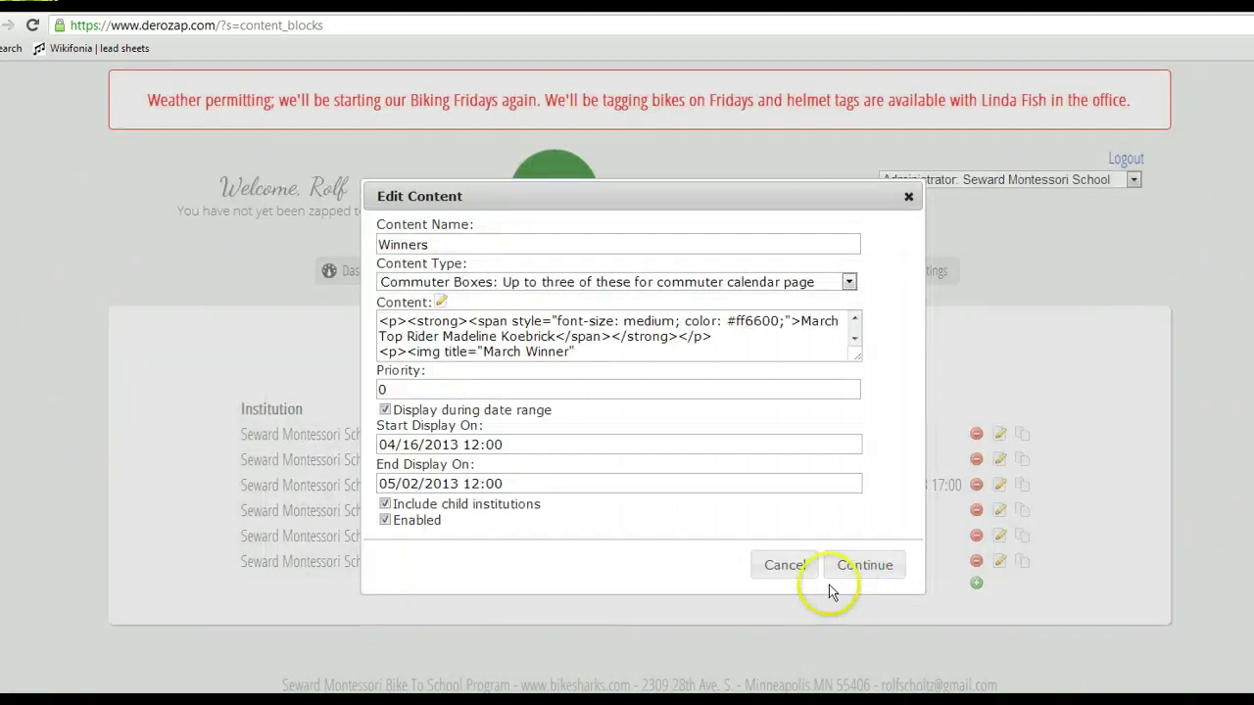
pyautogui.click(876, 569)
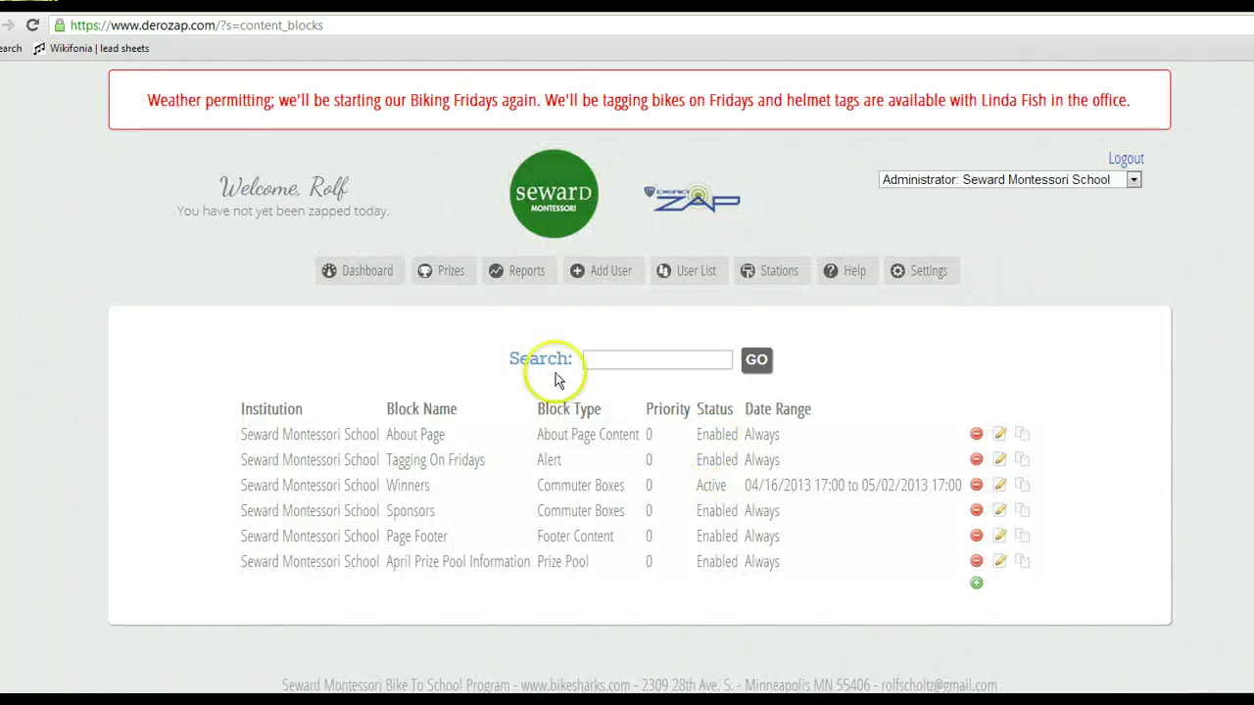
pyautogui.click(8, 24)
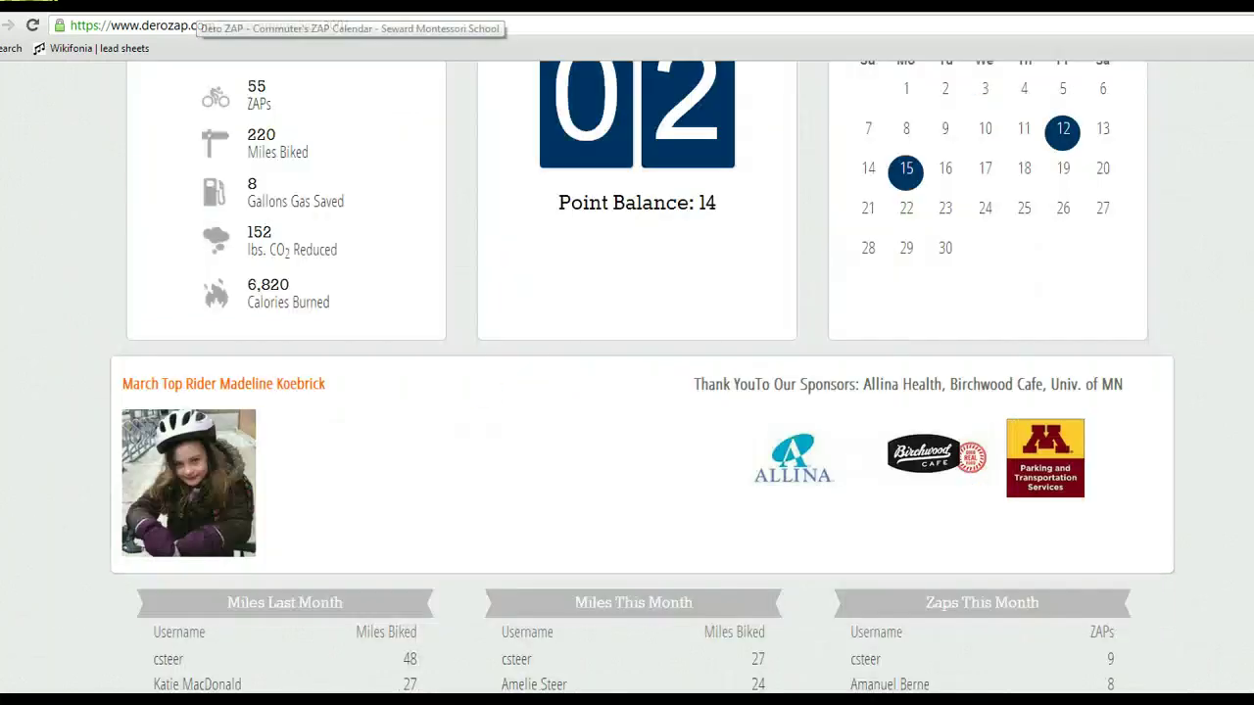
pyautogui.click(34, 27)
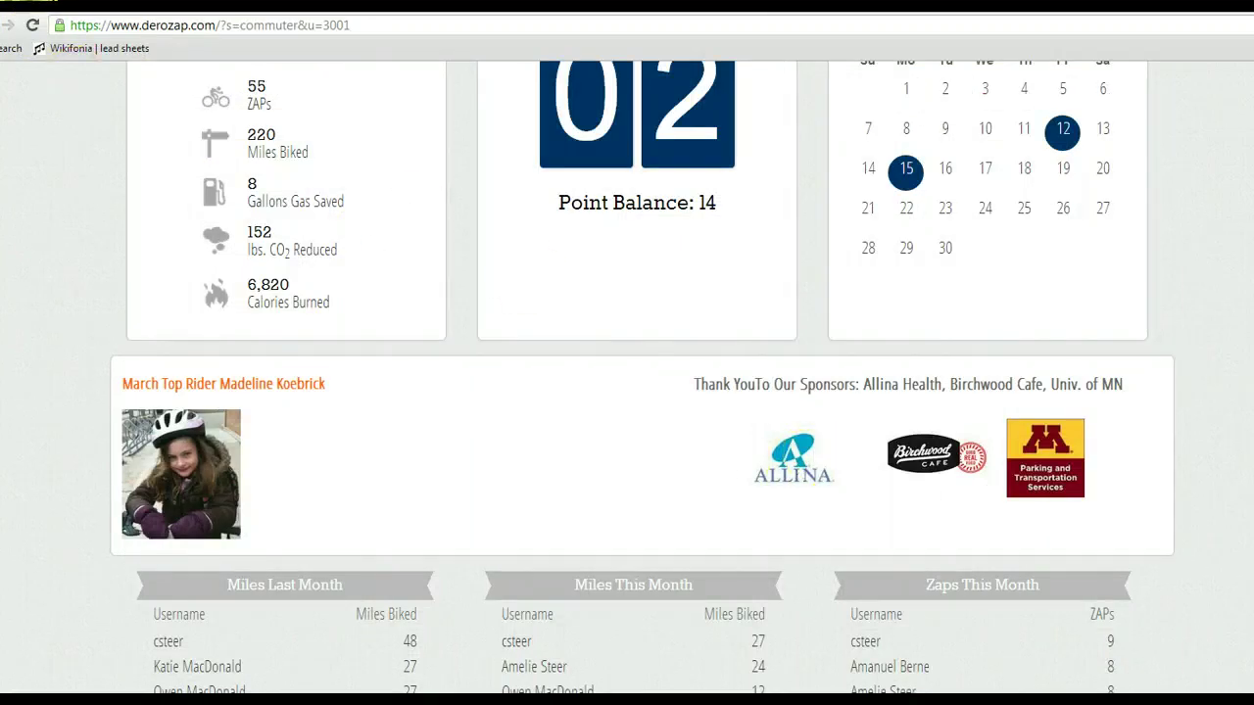
# Enlarge the Allina, Birchwood Cafe and U of MN logos in the Sponsors block and save.
pyautogui.click(59, 4)
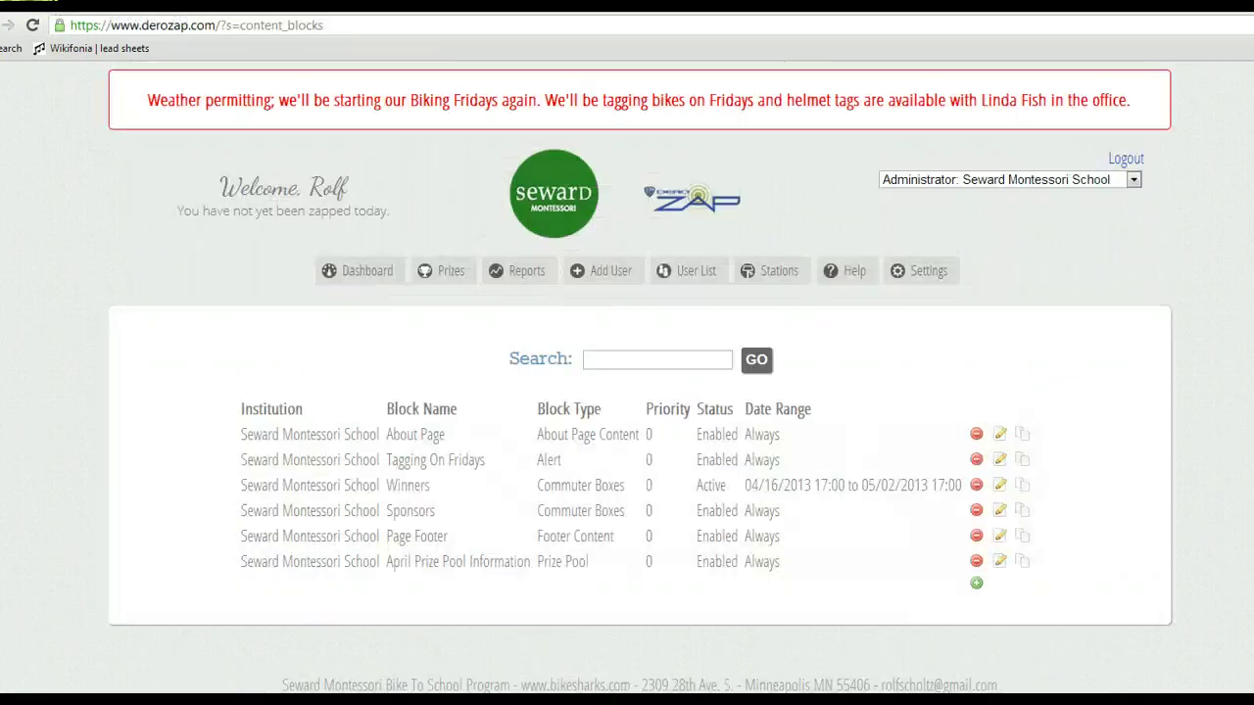
pyautogui.click(1000, 511)
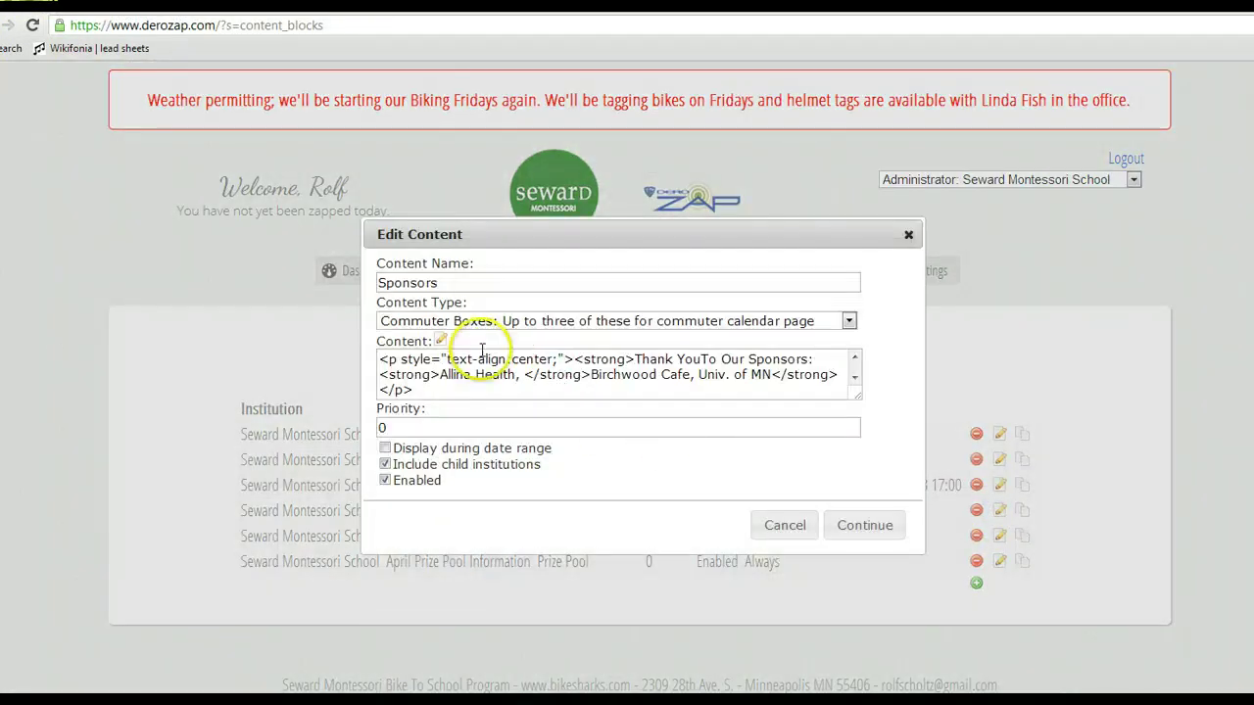
pyautogui.click(441, 339)
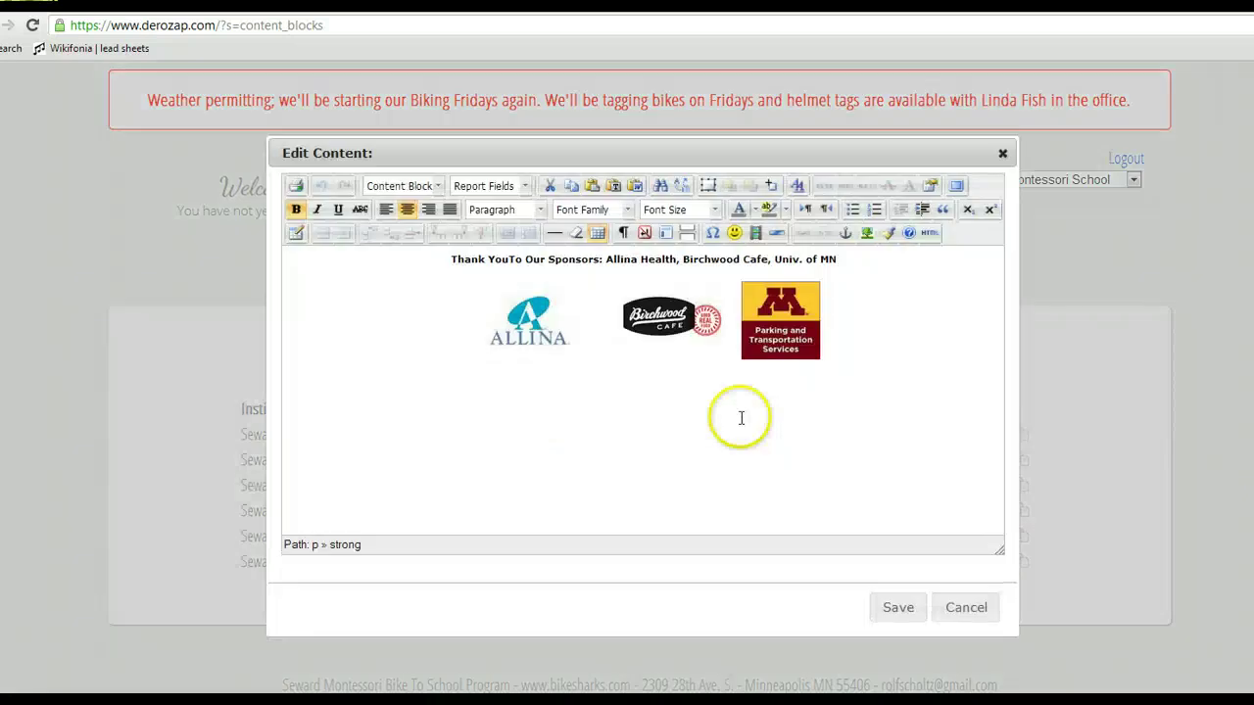
pyautogui.click(542, 350)
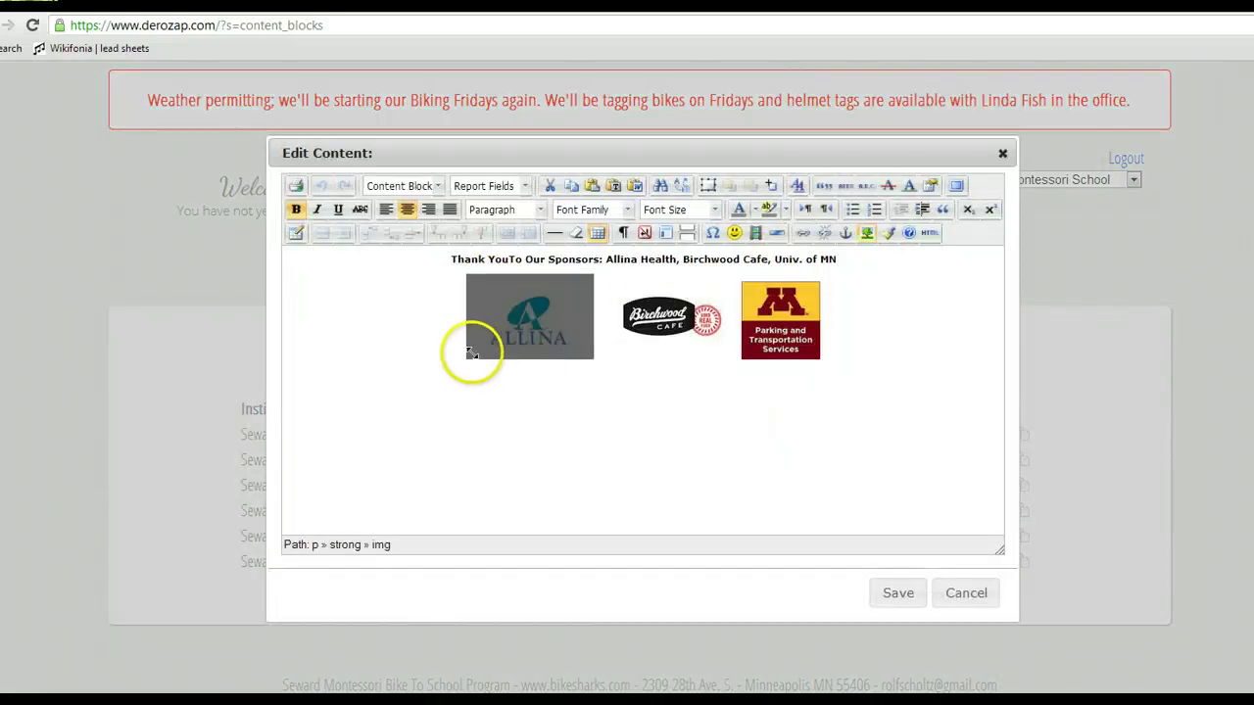
pyautogui.moveTo(467, 359); pyautogui.dragTo(451, 363)
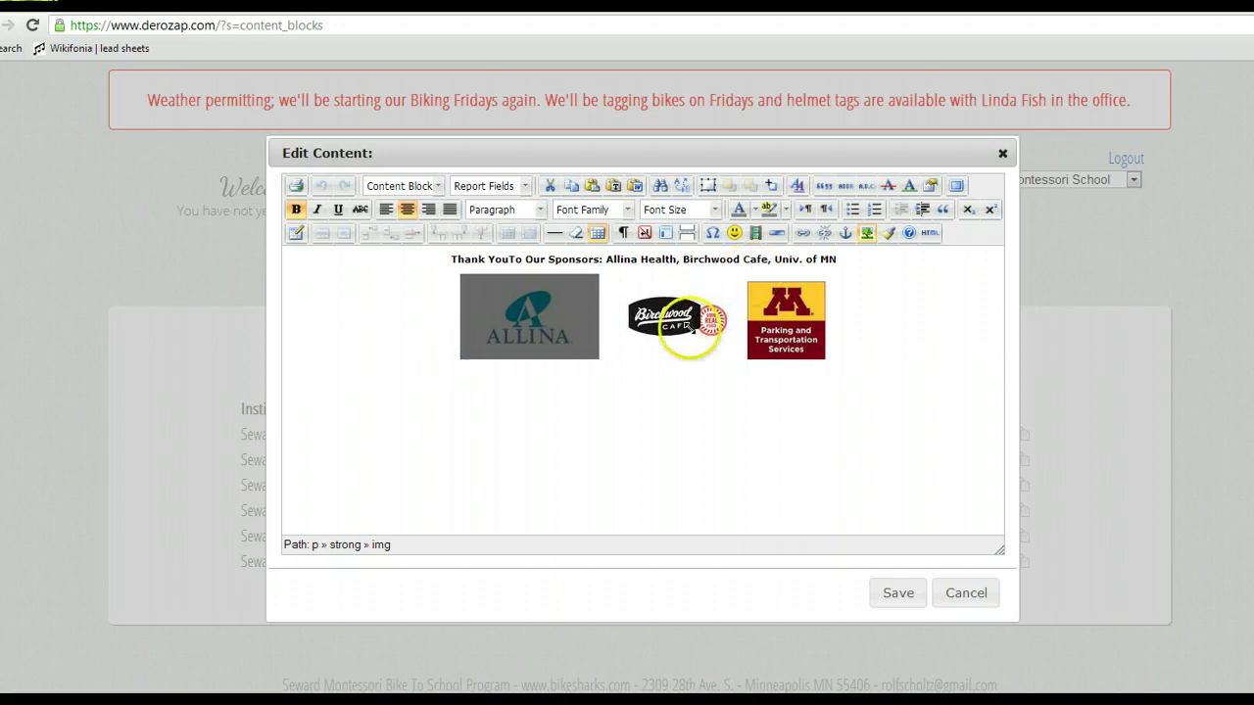
pyautogui.click(675, 325)
pyautogui.moveTo(597, 350); pyautogui.dragTo(581, 373)
pyautogui.click(799, 365)
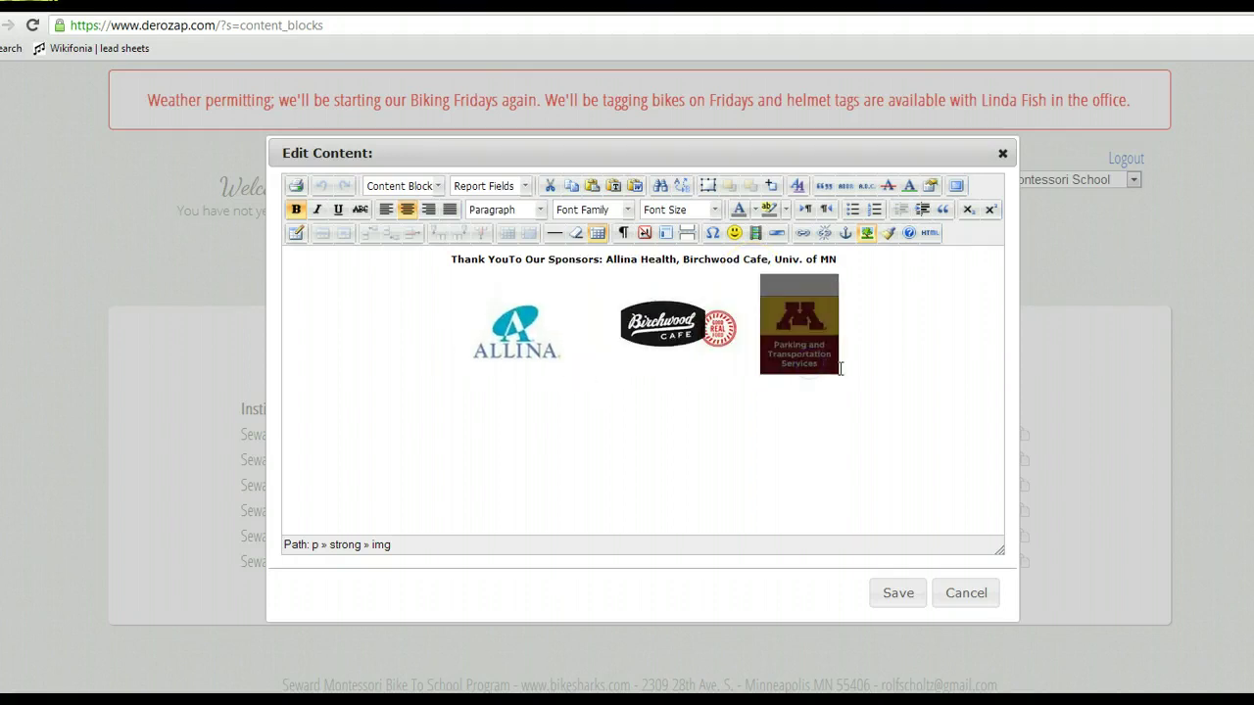
pyautogui.moveTo(834, 371); pyautogui.dragTo(844, 374)
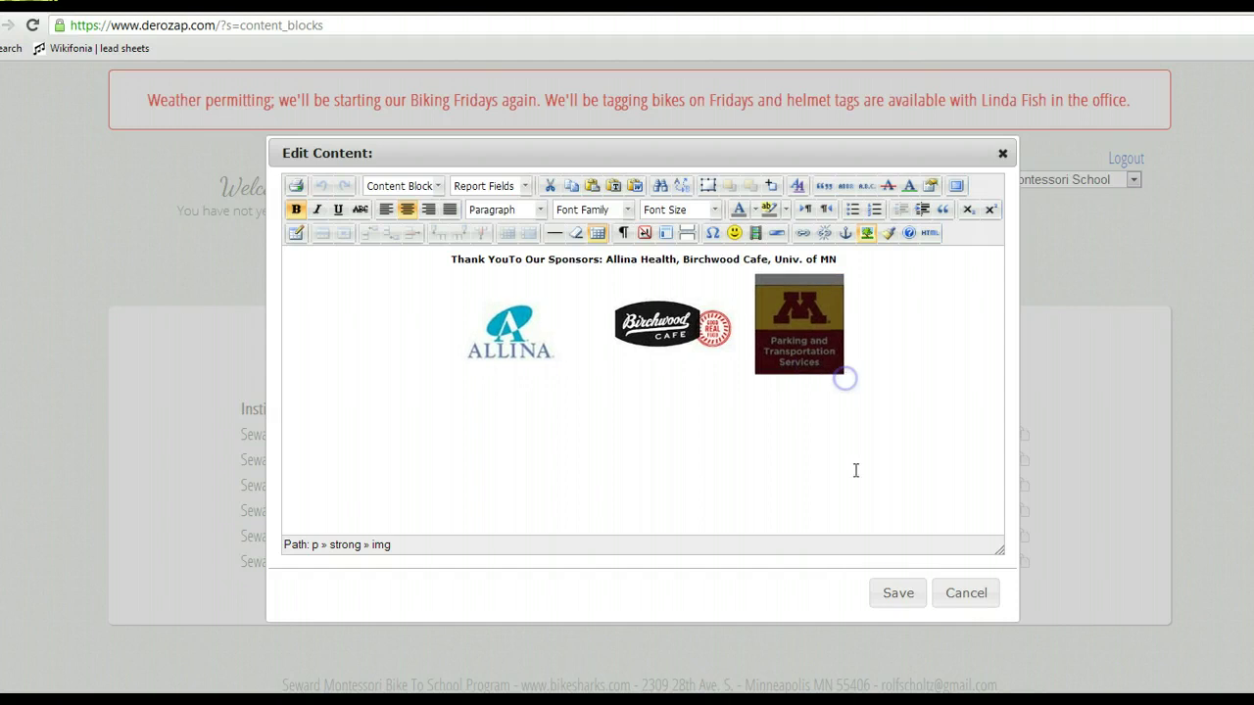
pyautogui.click(897, 594)
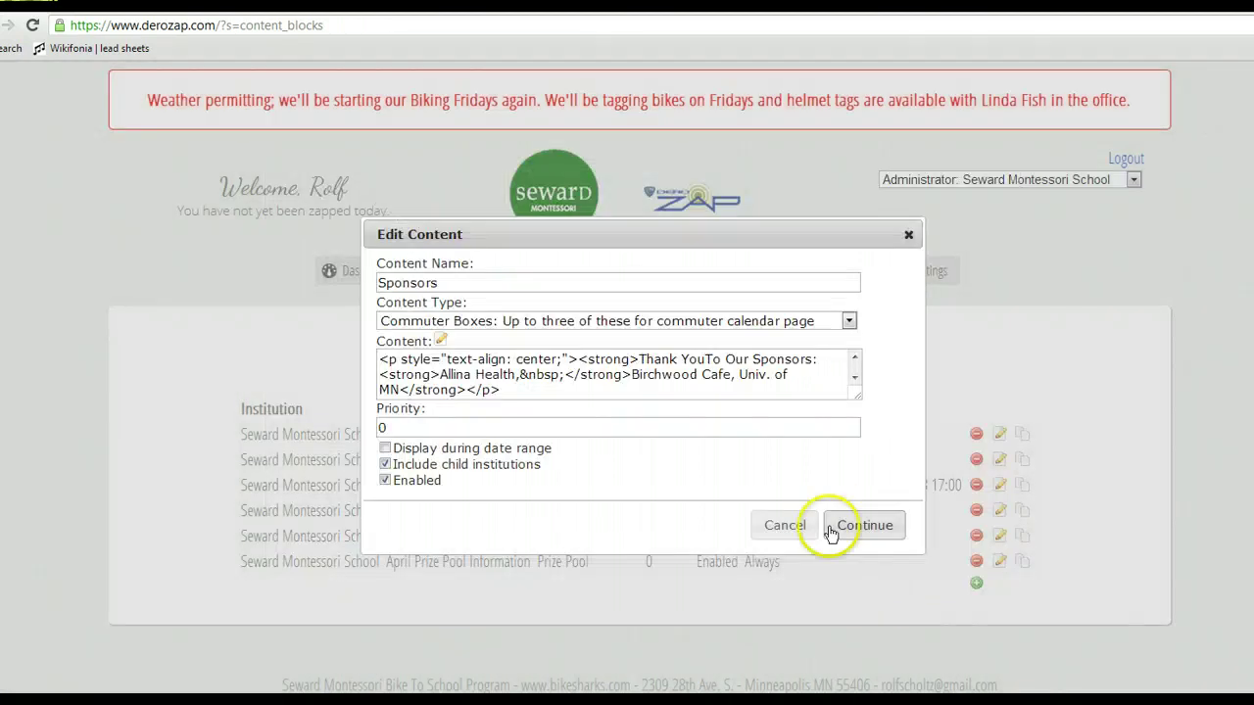
pyautogui.click(865, 526)
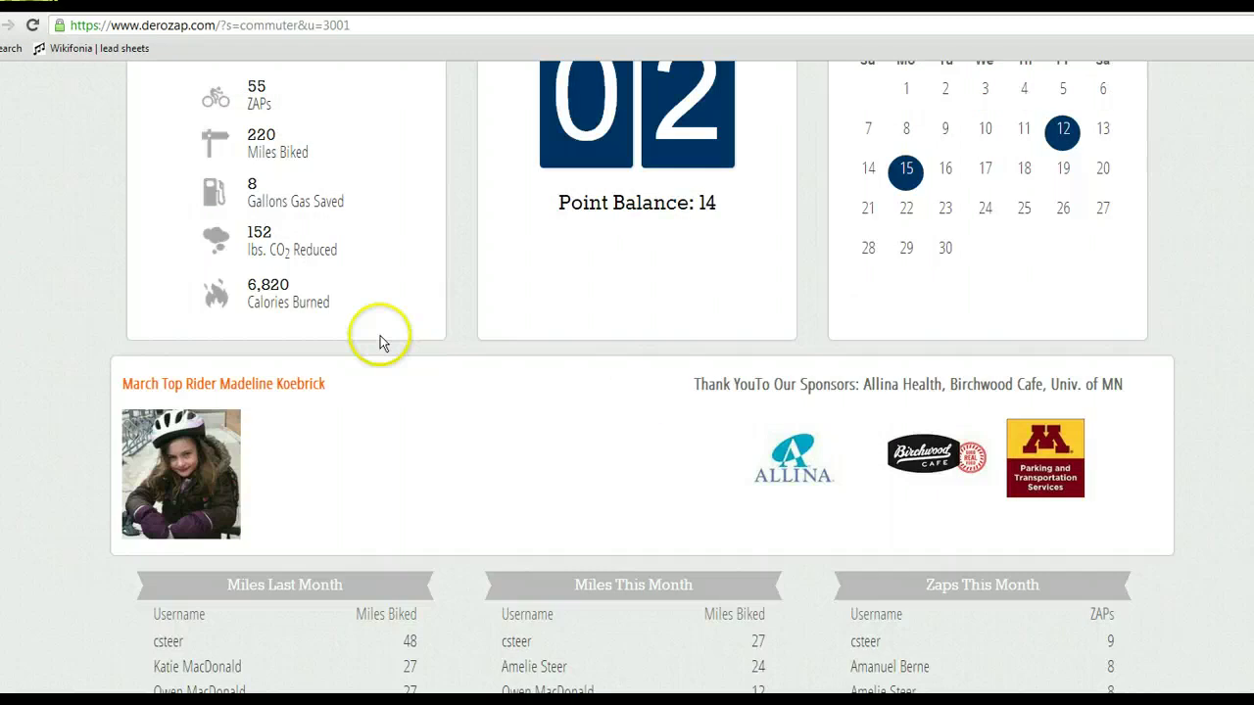
# Reload the commuter page to view the larger sponsor logos, then open the settings list.
pyautogui.click(30, 25)
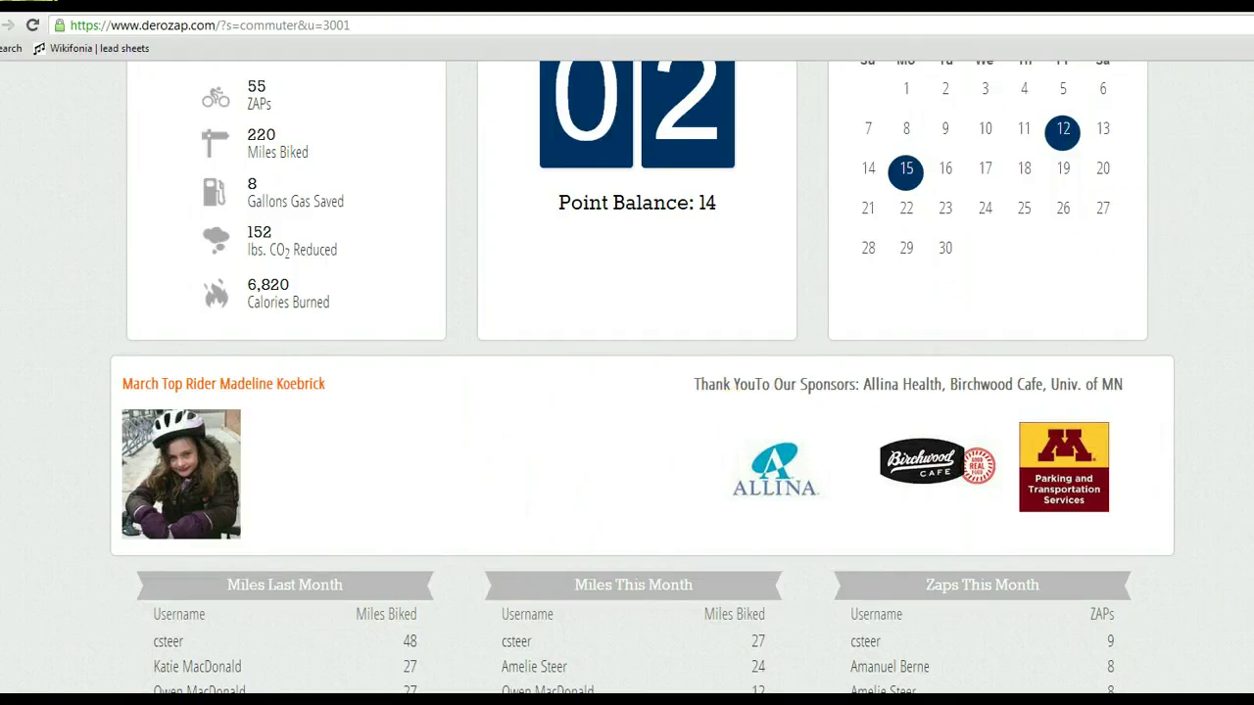
pyautogui.scroll(5, 643, 377)
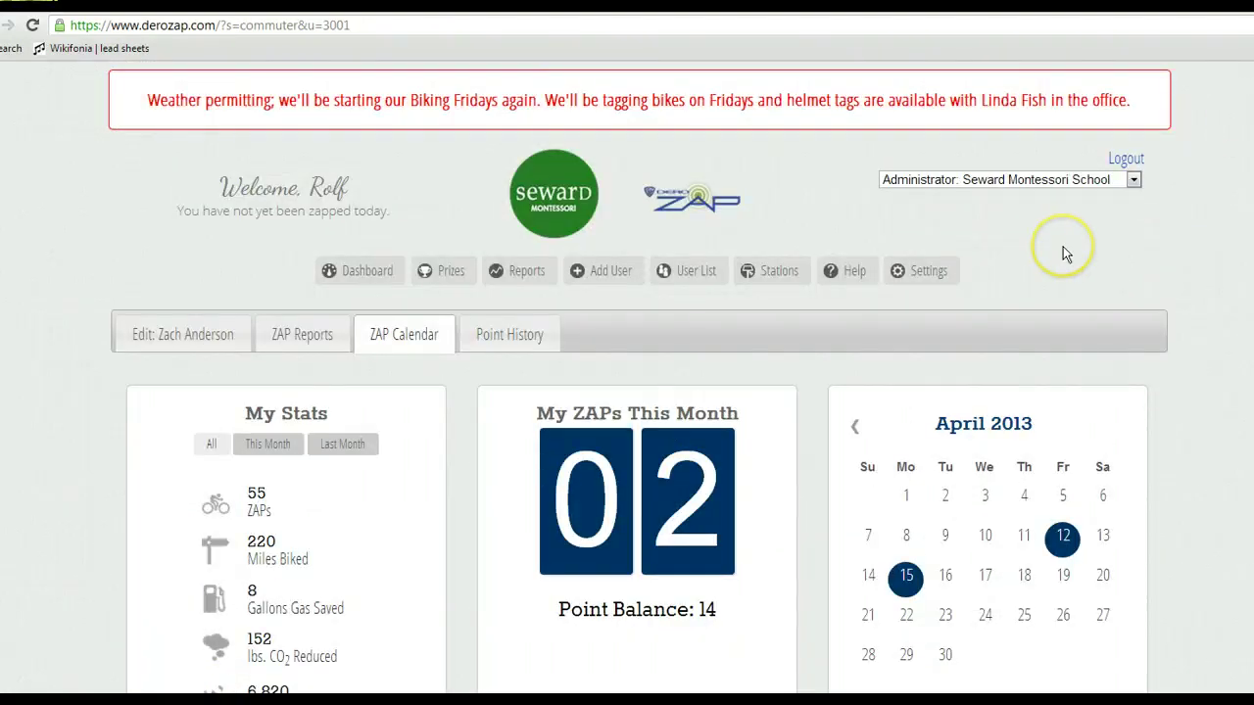
pyautogui.click(932, 273)
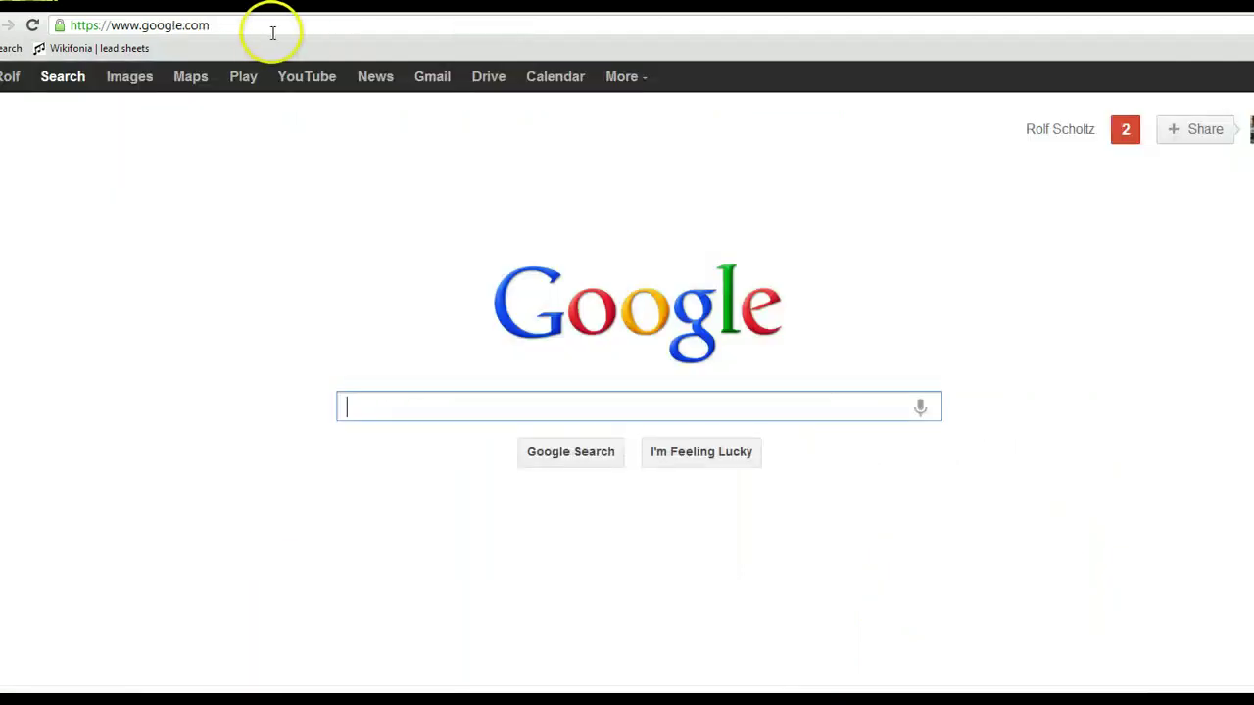
pyautogui.click(261, 32)
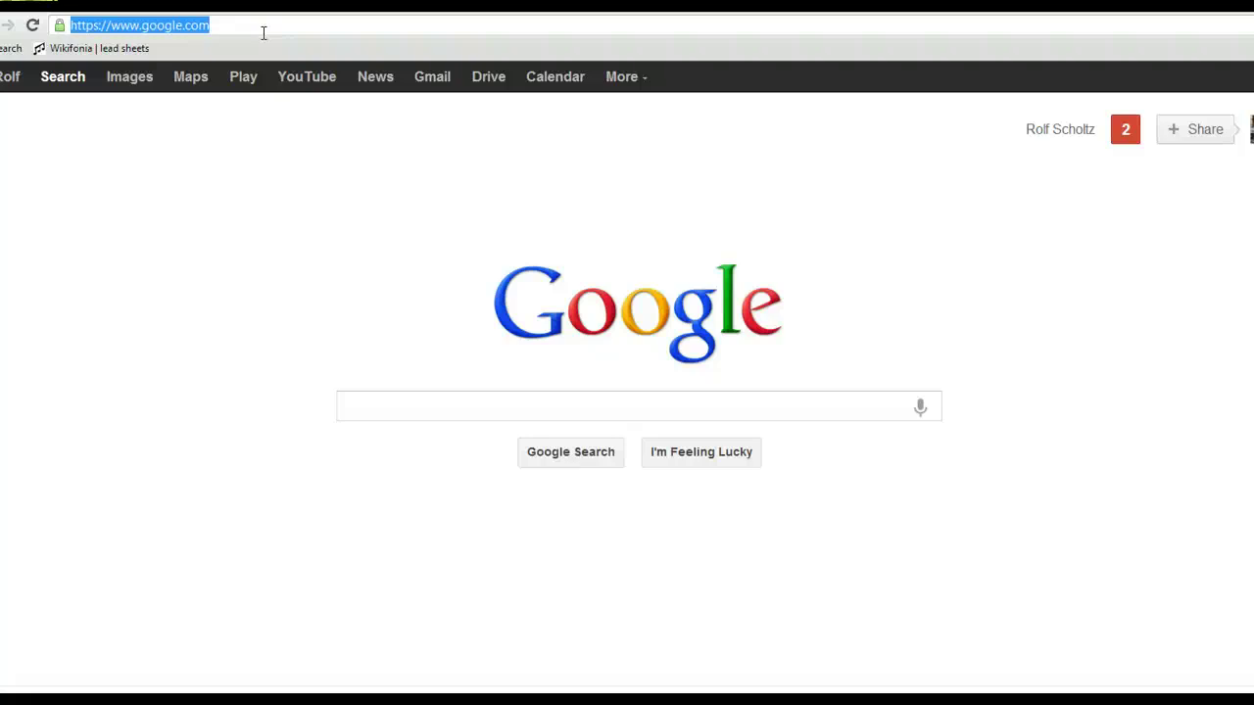
pyautogui.write('www.')
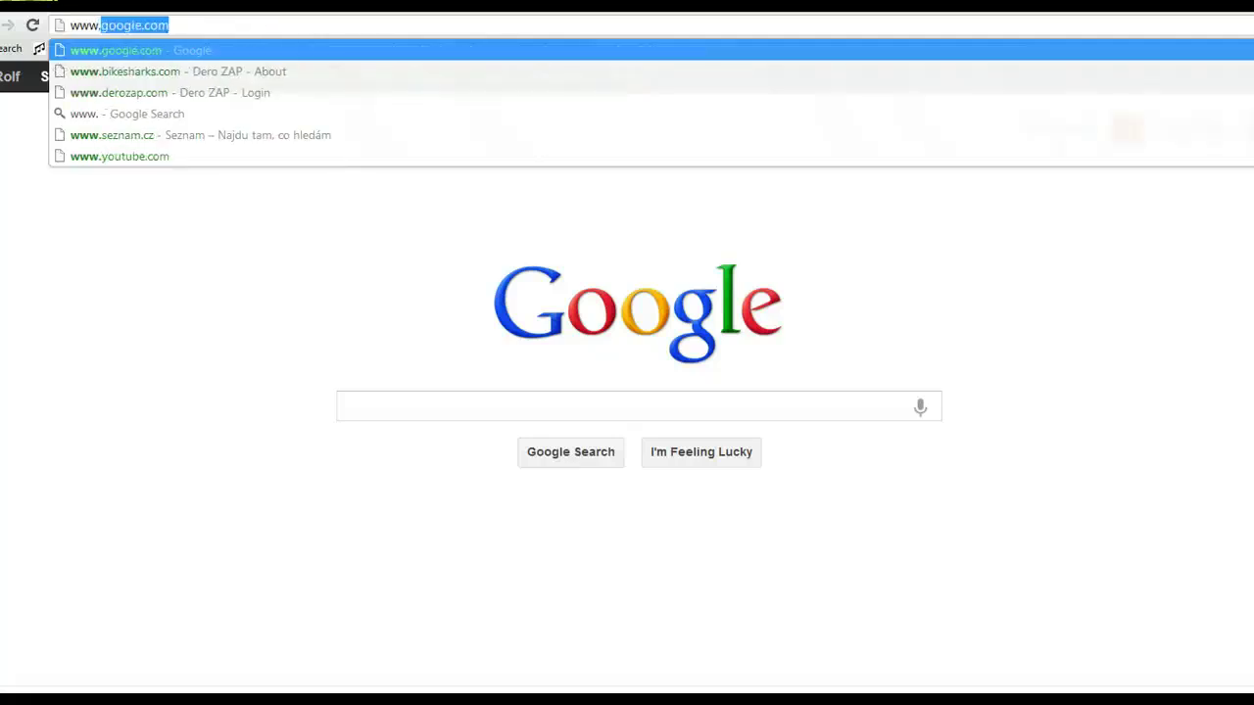
pyautogui.write('de')
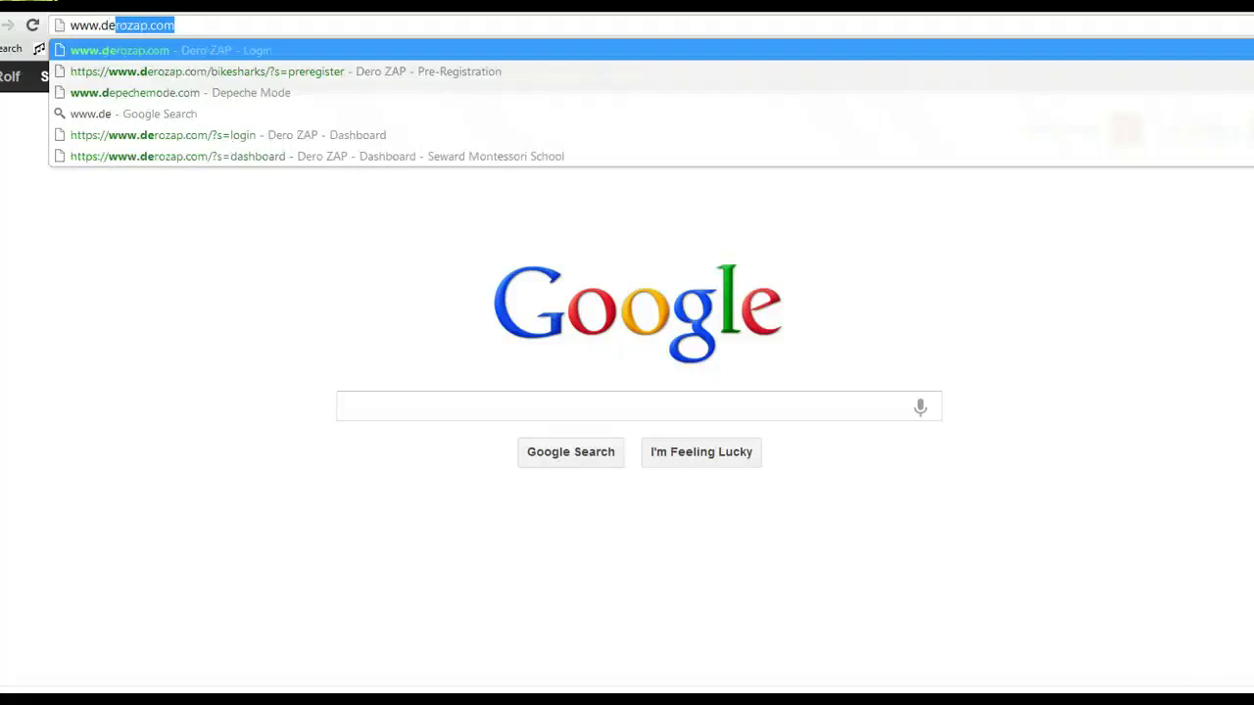
pyautogui.press('BackSpace')
pyautogui.press('BackSpace')
pyautogui.press('BackSpace')
pyautogui.write('bik')
pyautogui.press('Return')
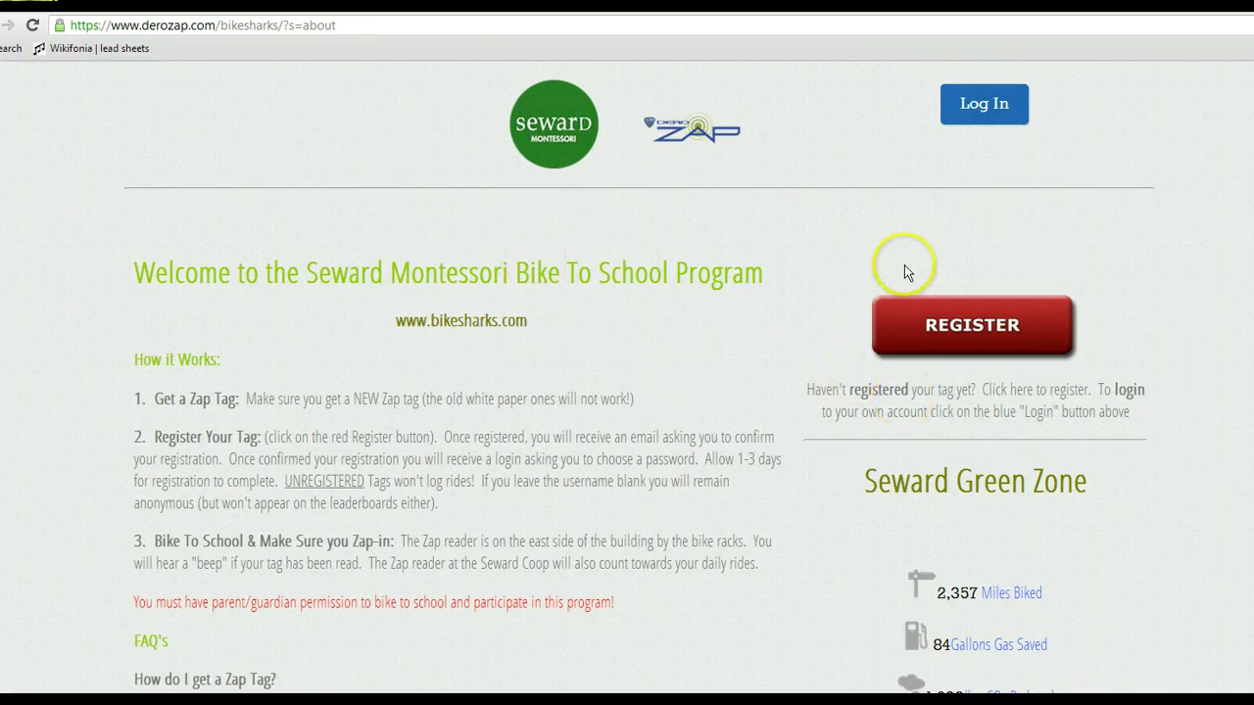
pyautogui.click(995, 115)
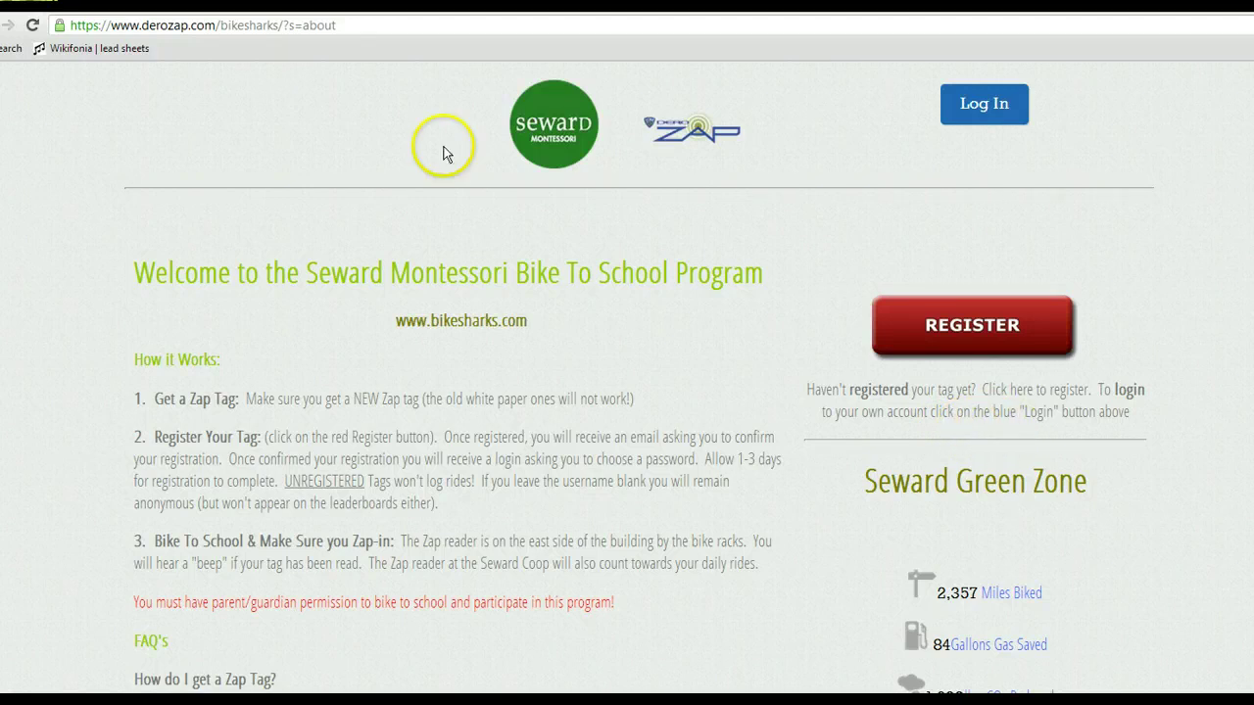
pyautogui.click(240, 5)
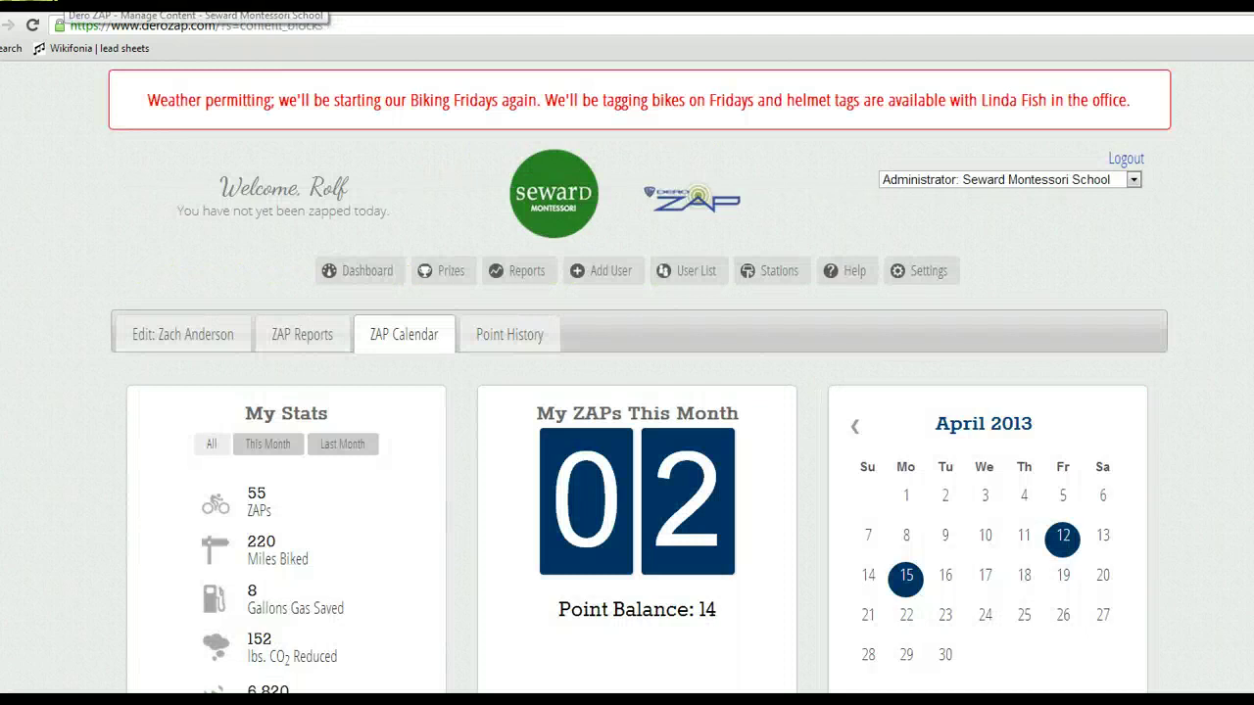
# Open the About Page content block in the visual editor.
pyautogui.click(323, 5)
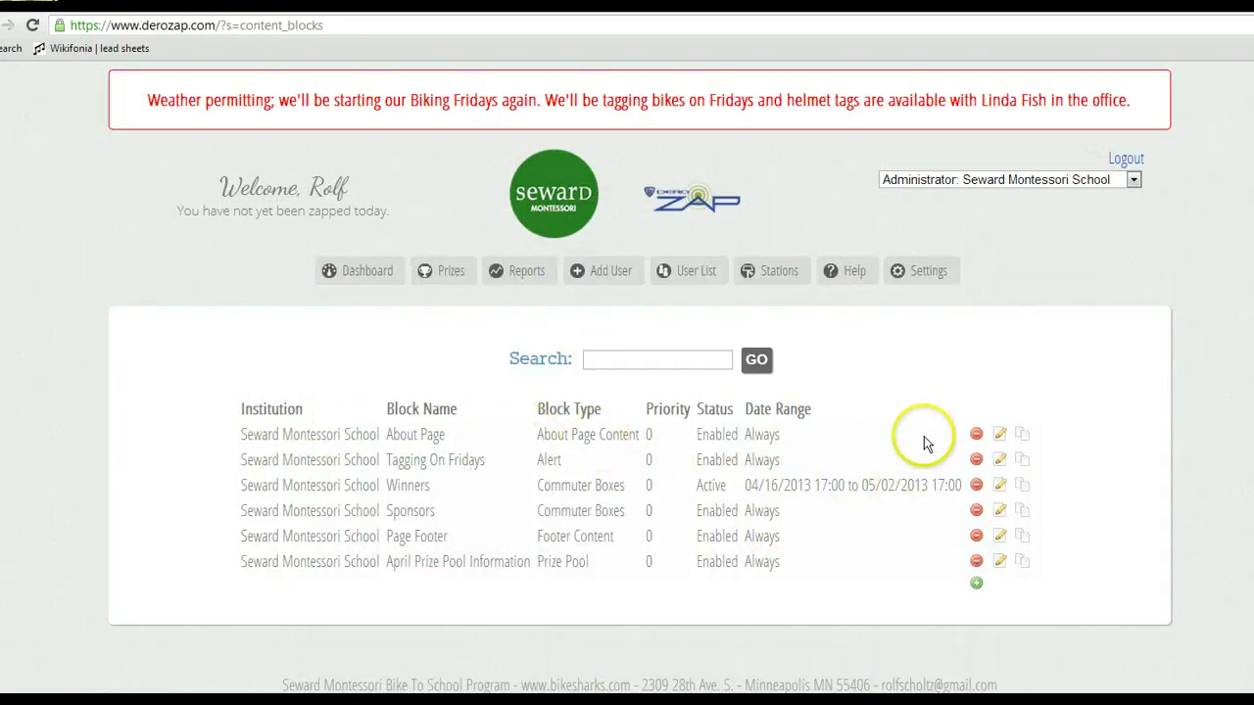
pyautogui.click(1000, 435)
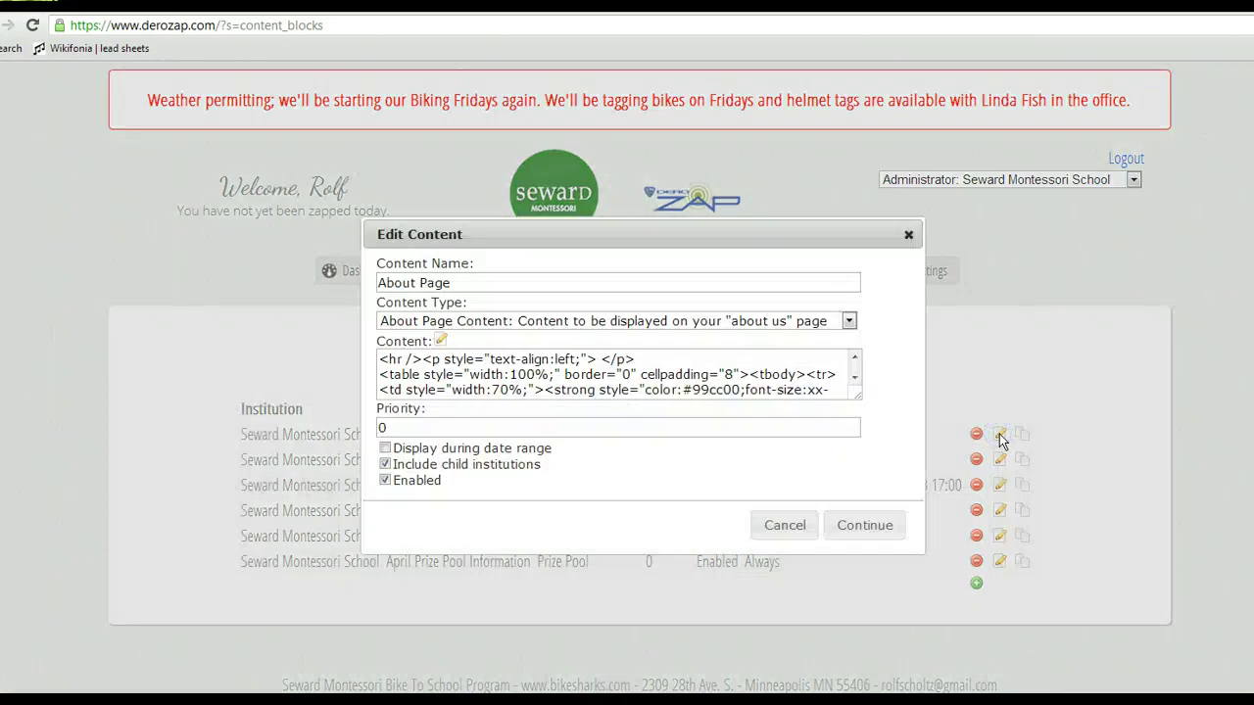
pyautogui.click(441, 340)
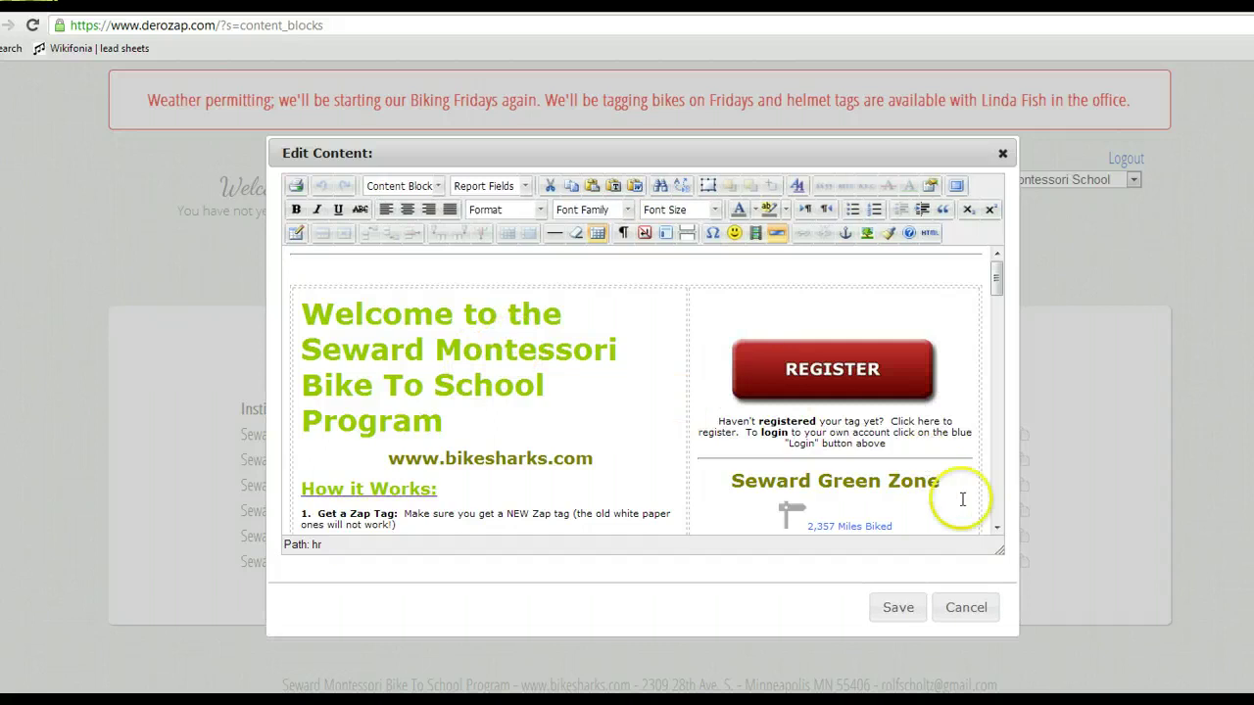
pyautogui.click(998, 527)
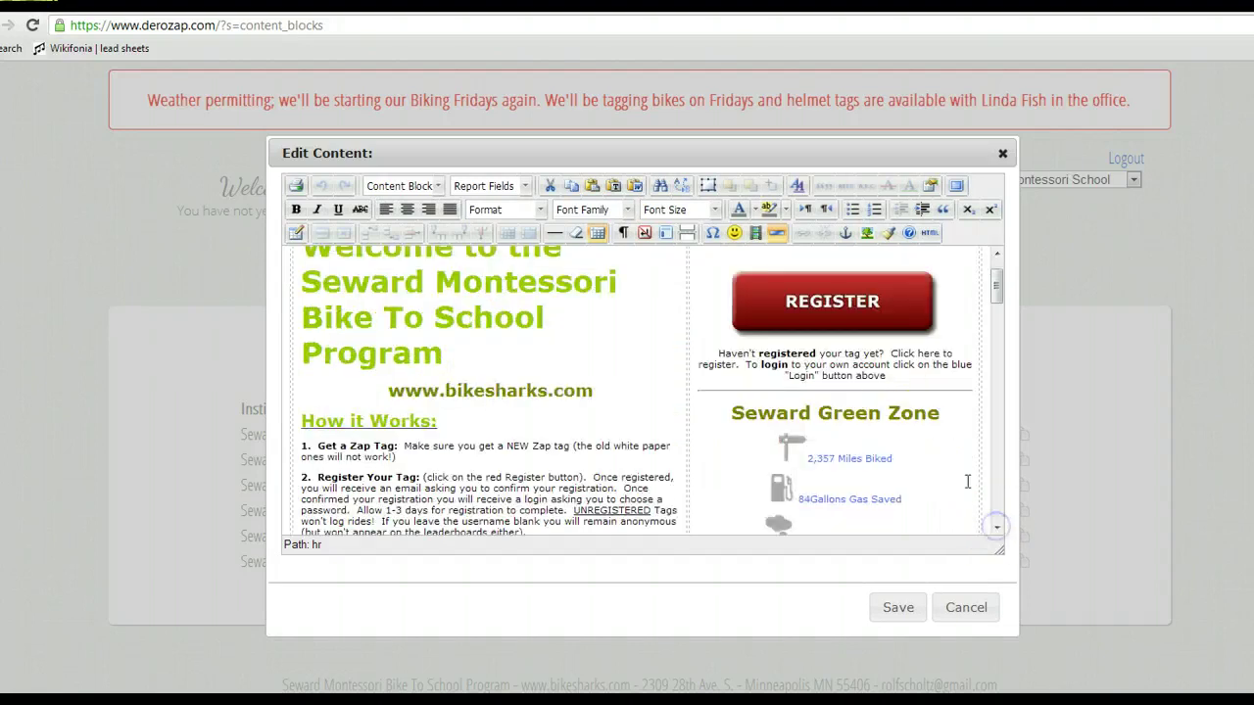
# Below the login note, type a line congratulating the March winner by name as March Top Rider.
pyautogui.click(897, 379)
pyautogui.press('Return')
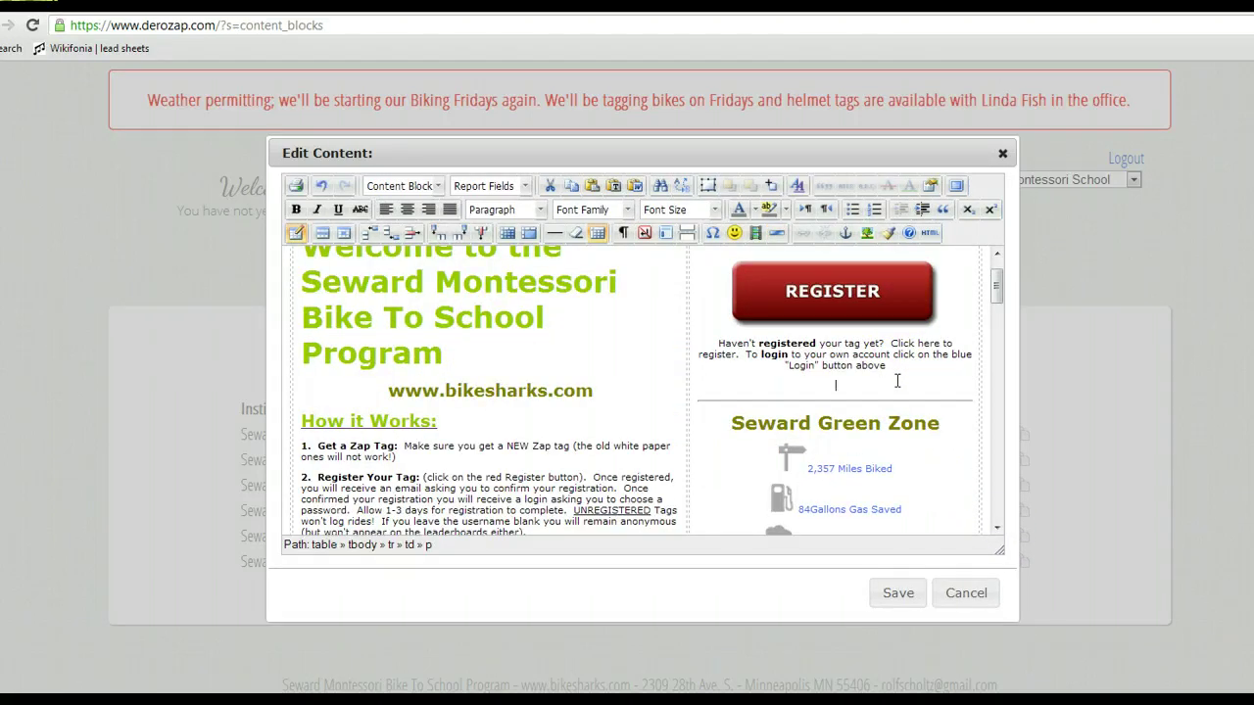
pyautogui.press('Return')
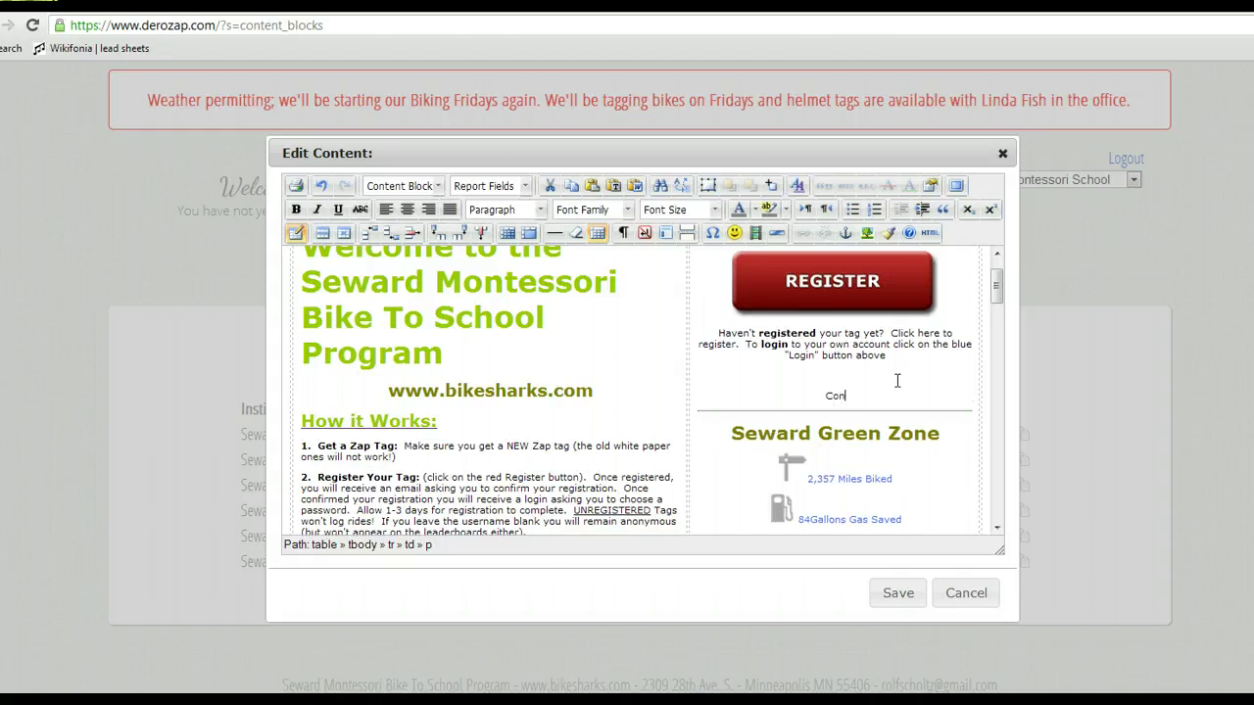
pyautogui.write('O')
pyautogui.press('BackSpace')
pyautogui.press('BackSpace')
pyautogui.write('- March Top Rider')
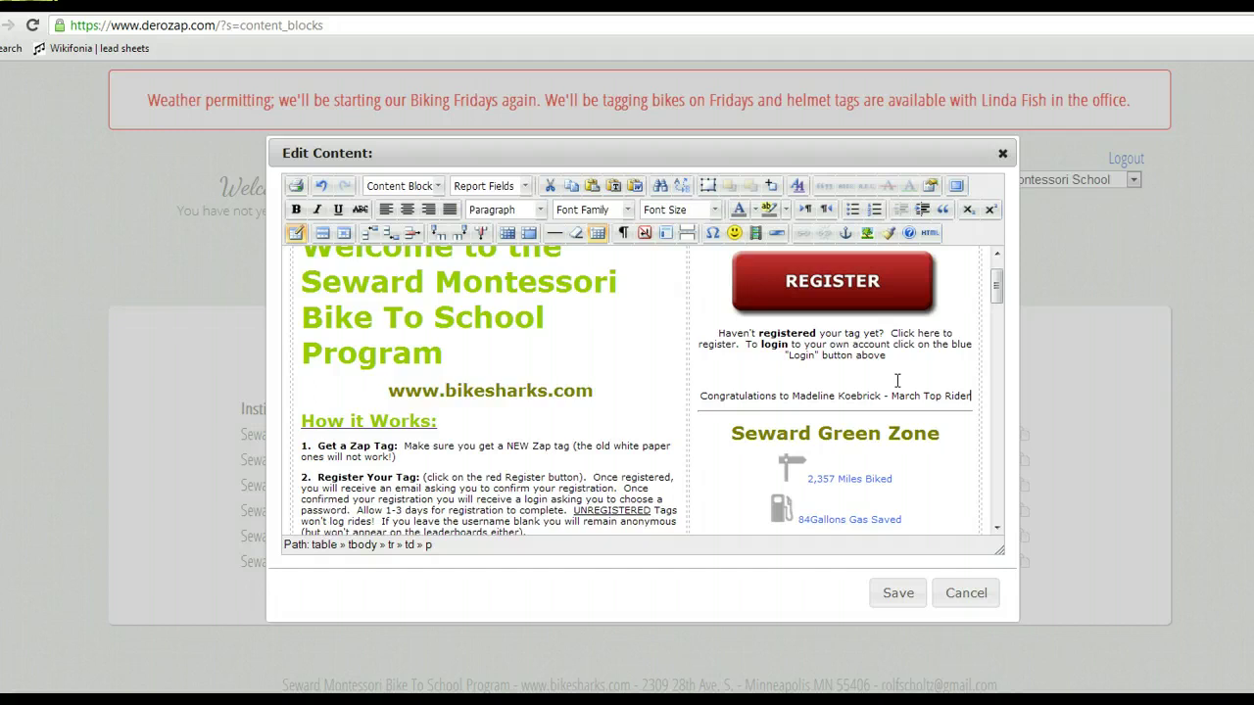
# Format the whole congratulations line as 14pt, bold and red.
pyautogui.tripleClick(896, 392)
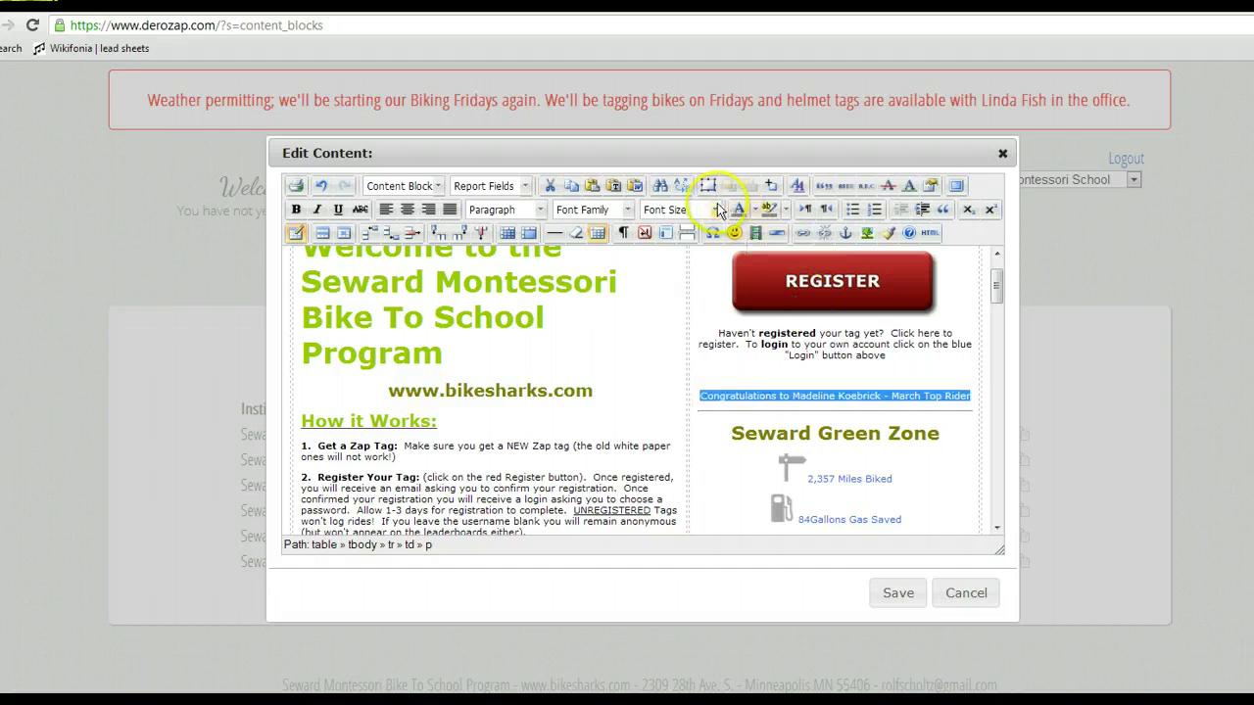
pyautogui.click(715, 210)
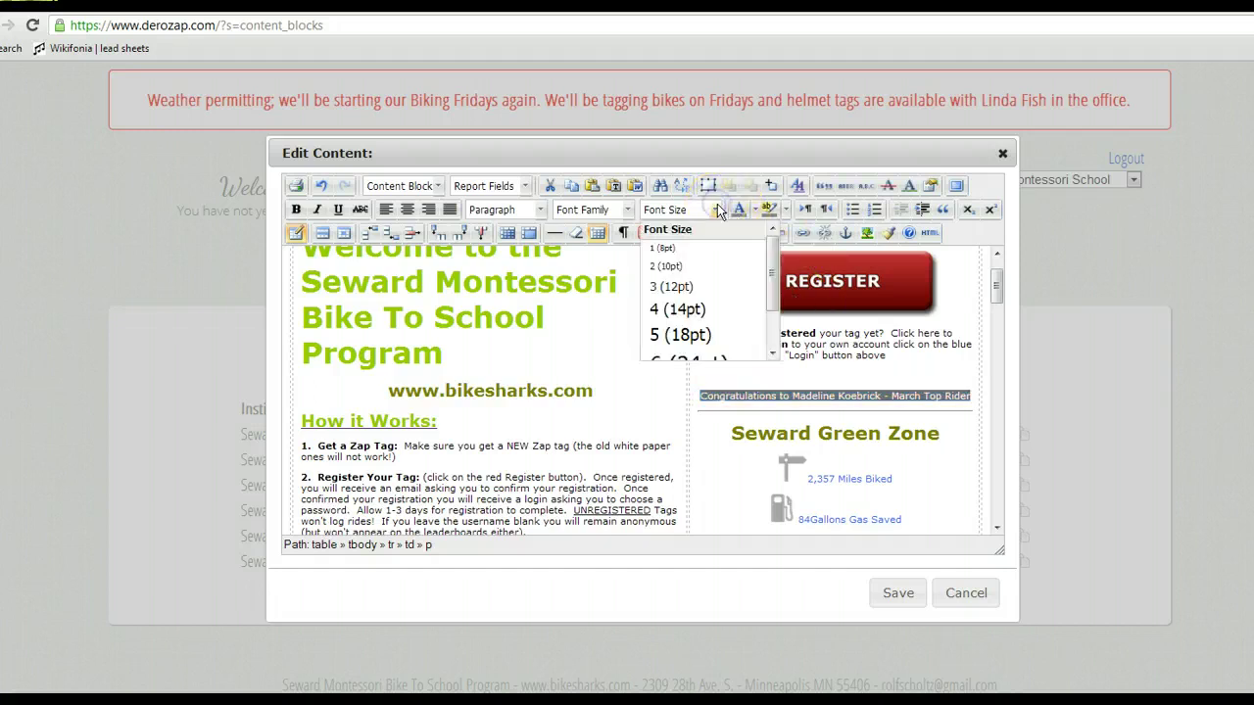
pyautogui.click(684, 310)
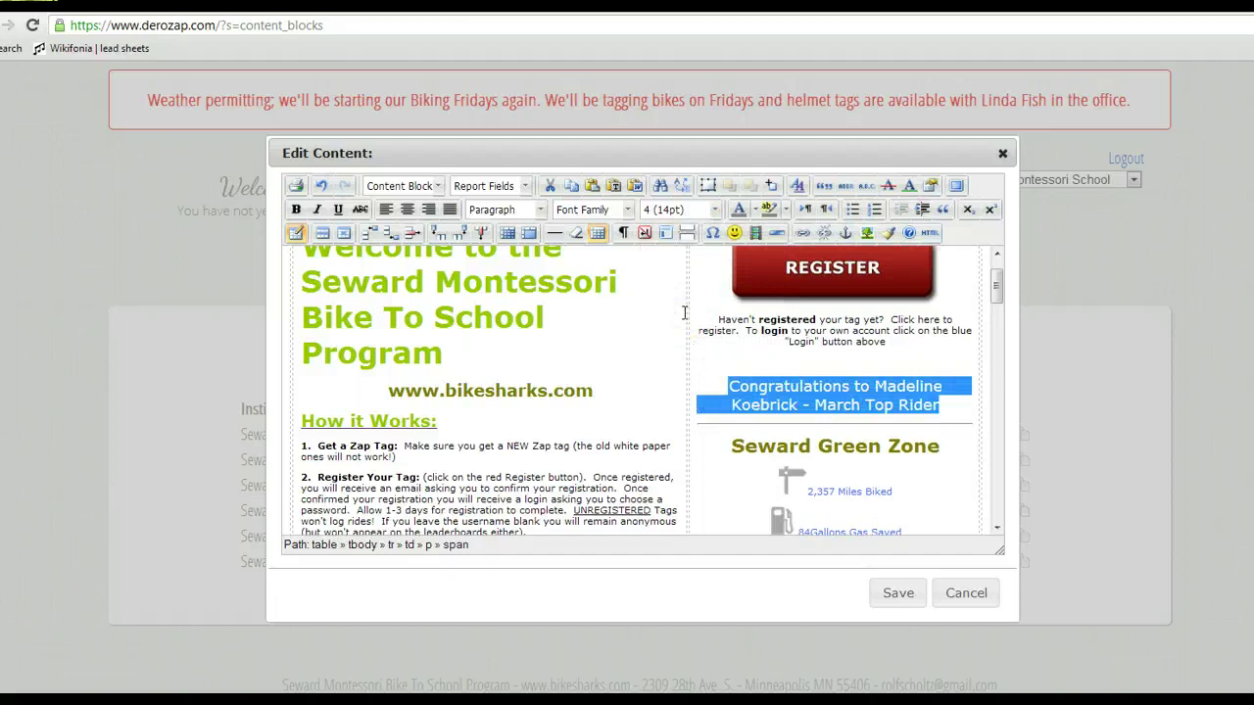
pyautogui.click(295, 210)
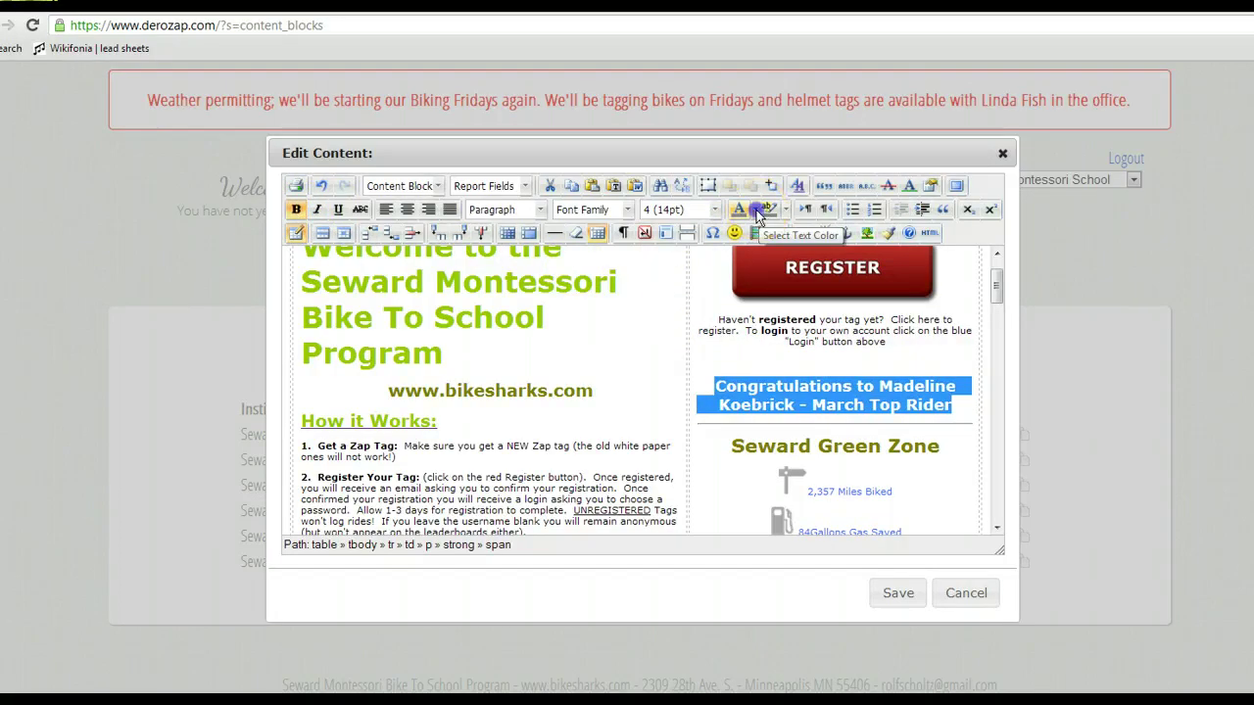
pyautogui.click(757, 211)
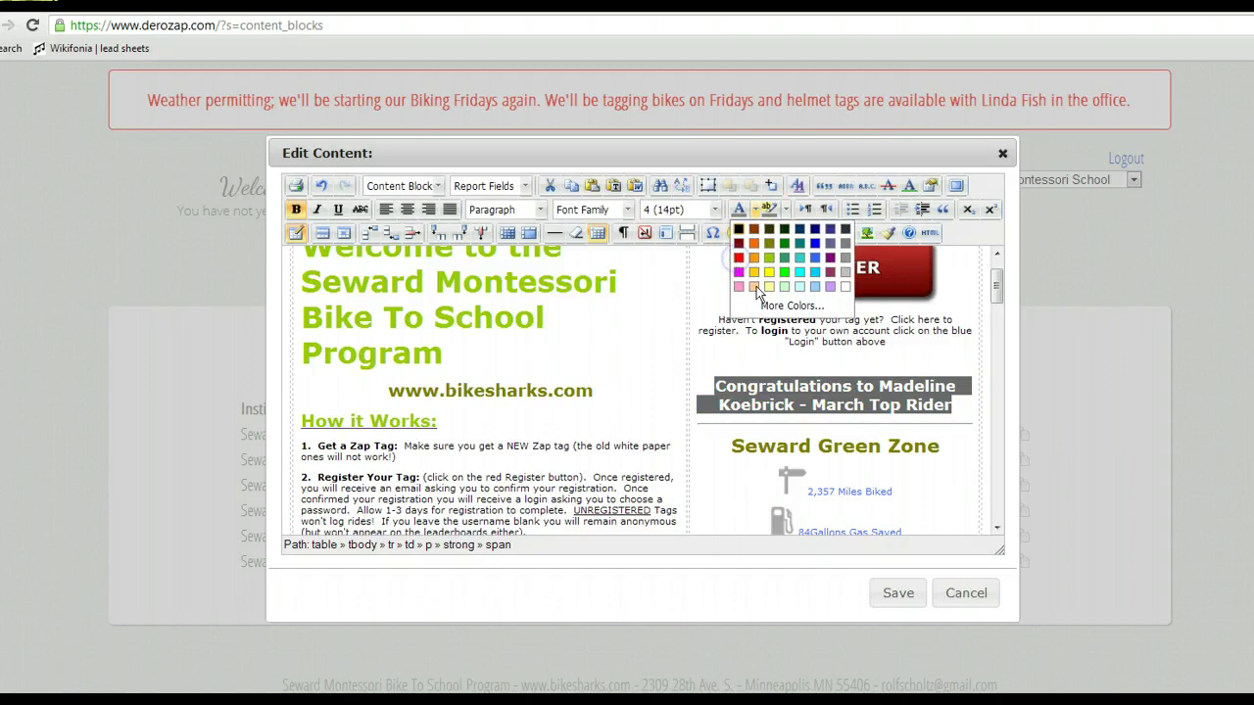
pyautogui.click(739, 257)
# Add an empty line after 'Rider' and begin inserting an image there.
pyautogui.click(958, 407)
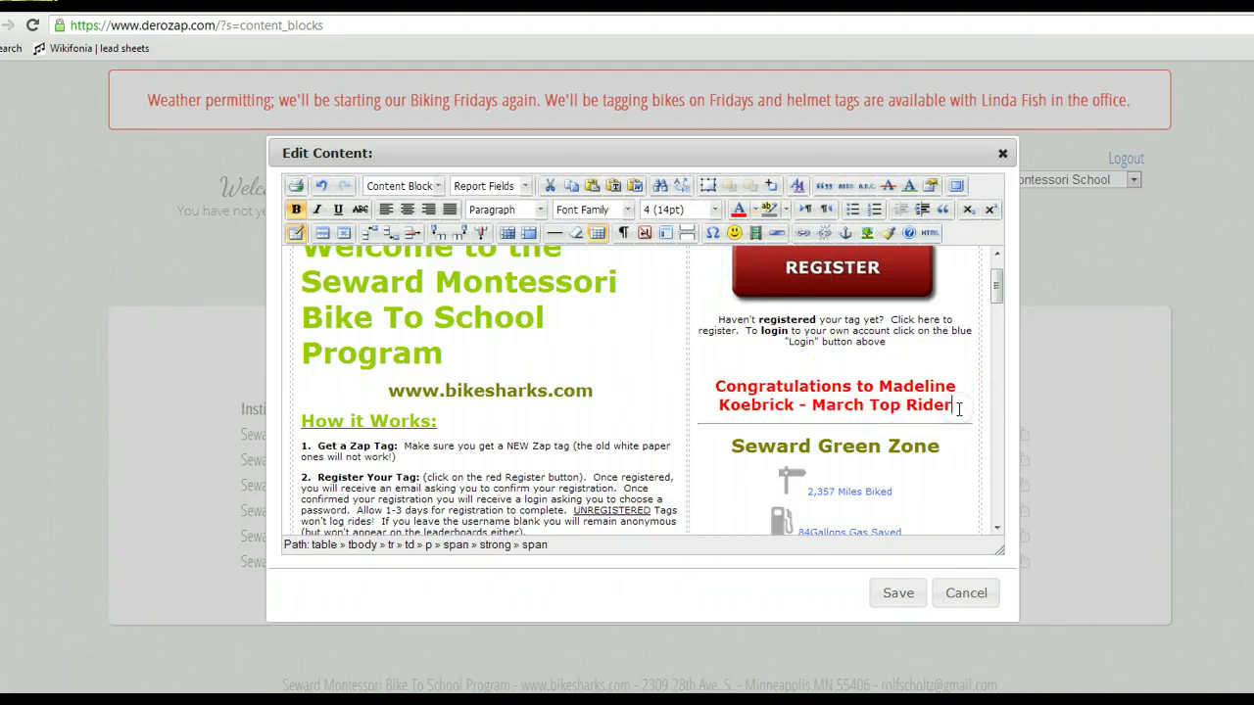
pyautogui.press('Return')
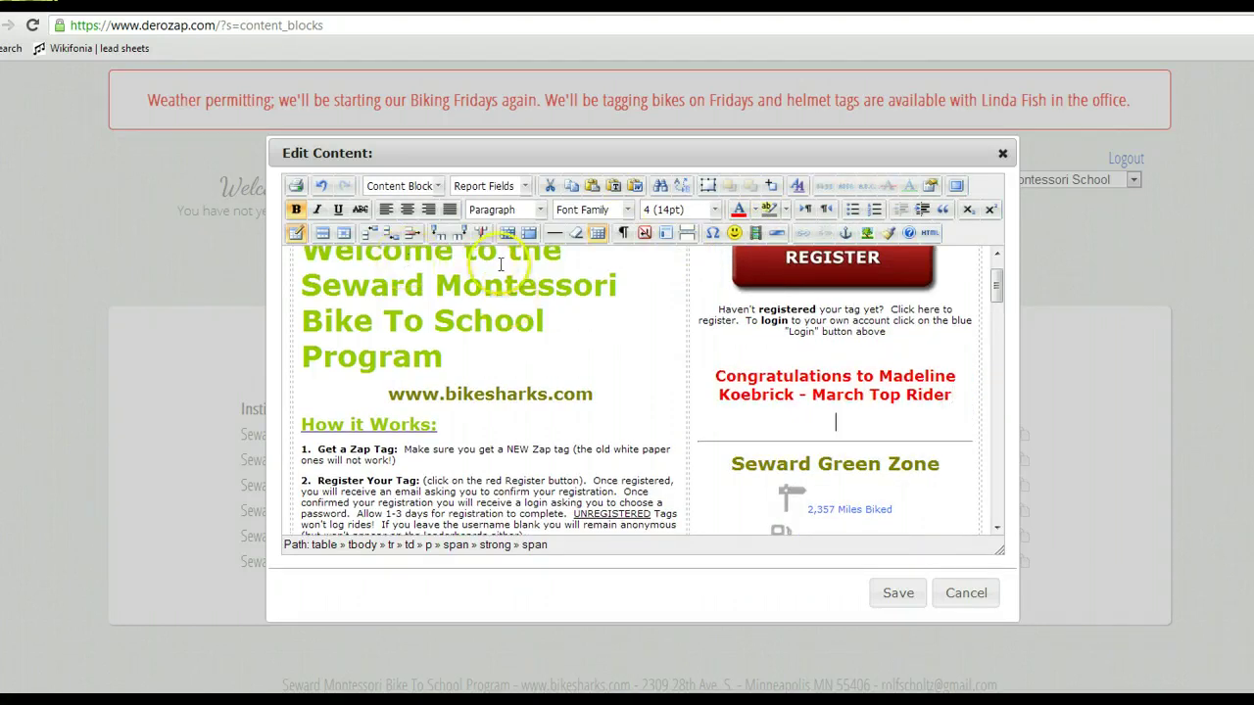
pyautogui.click(865, 233)
# Choose the winner's photo from the Winners folder as the image source.
pyautogui.click(808, 287)
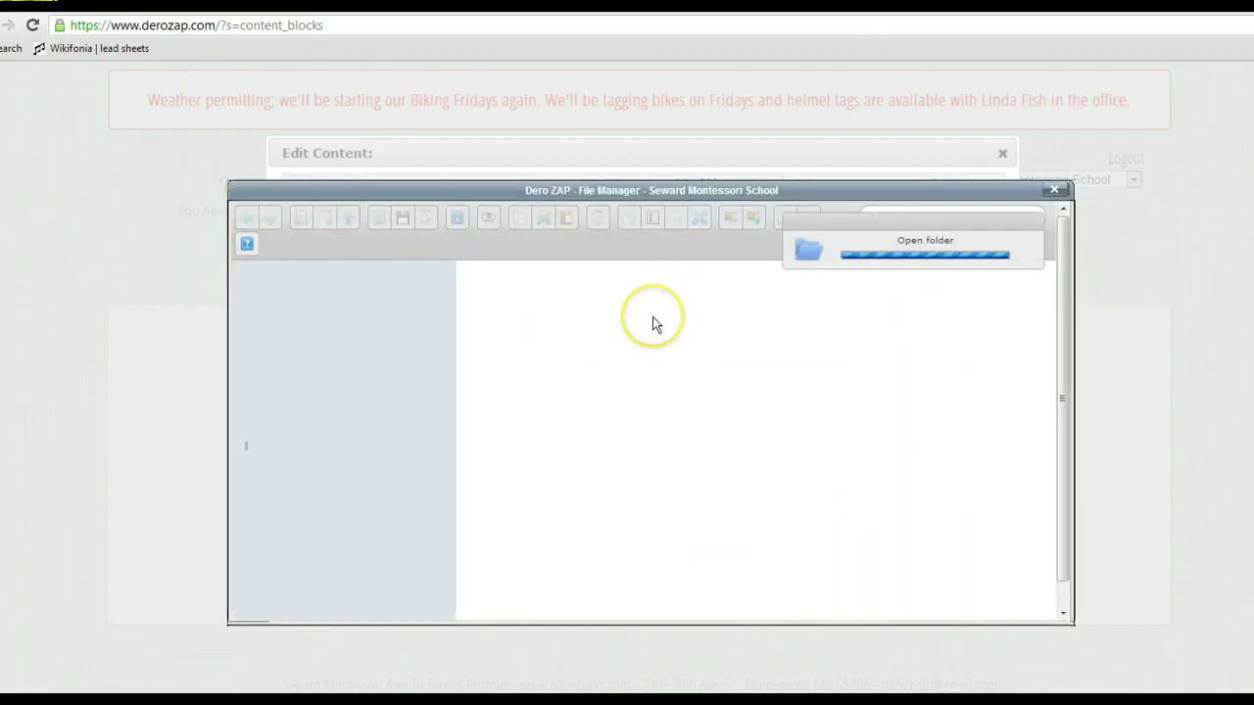
pyautogui.click(506, 311)
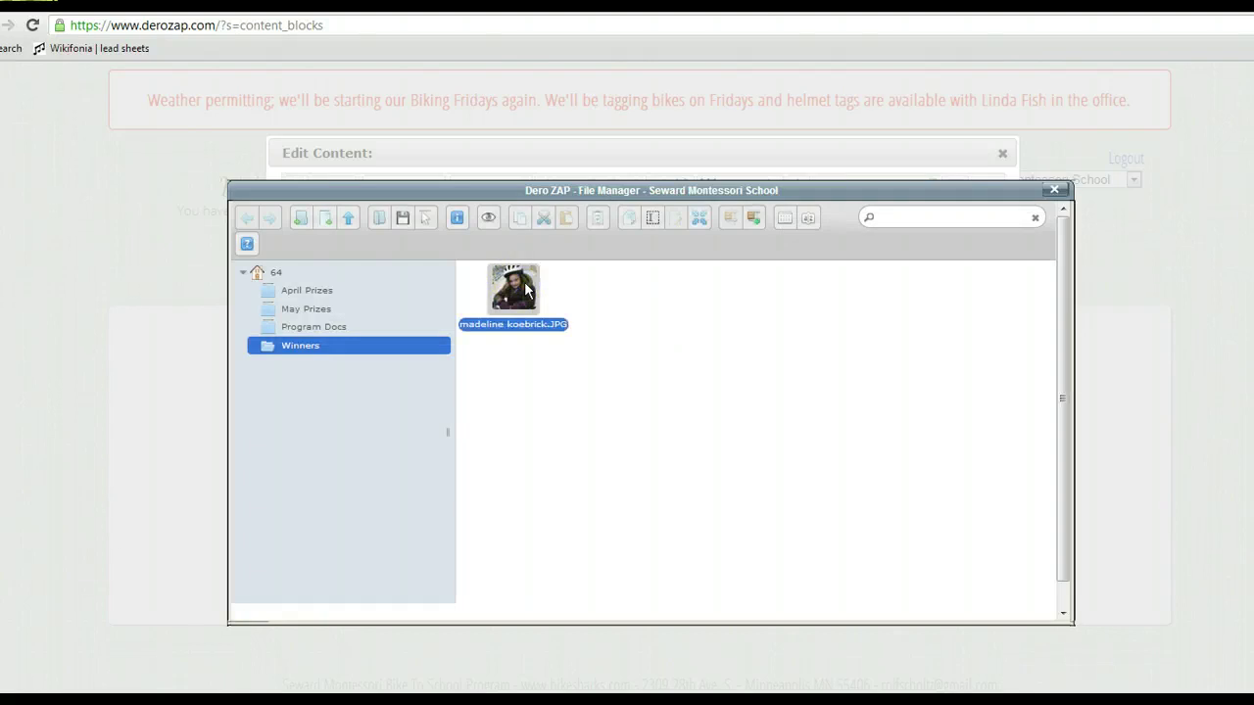
pyautogui.doubleClick(526, 289)
pyautogui.click(742, 448)
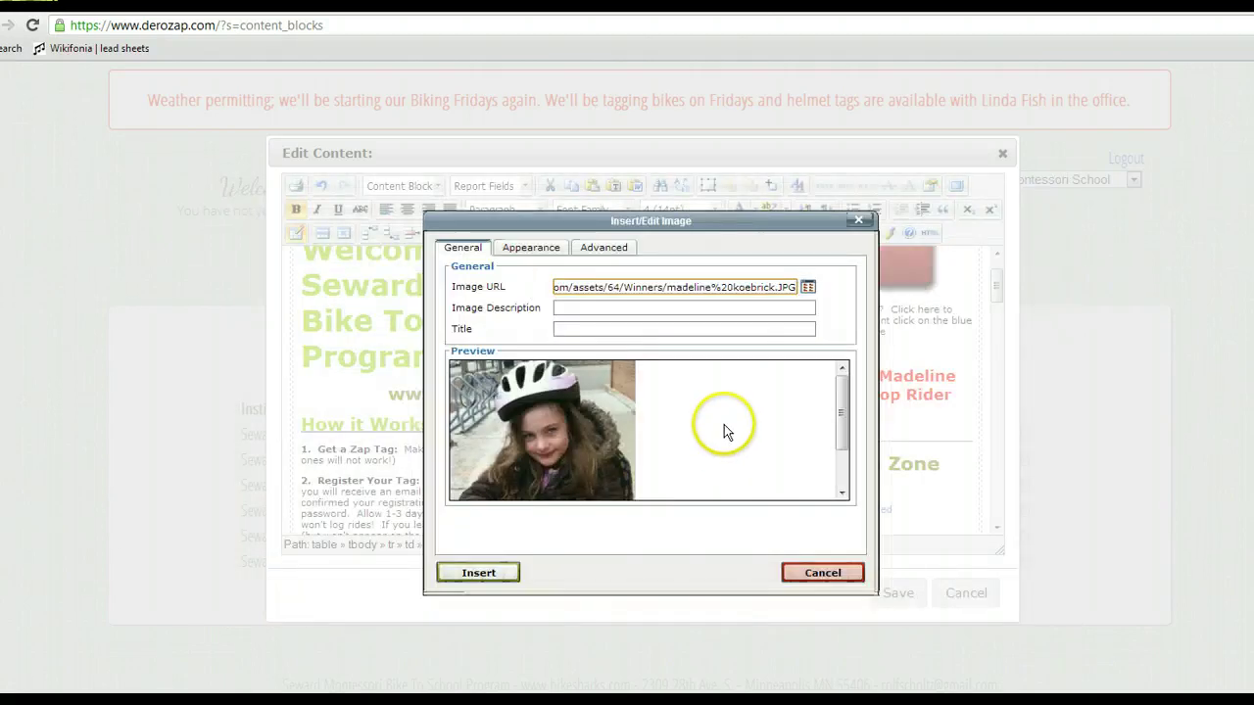
# Describe the image as 'March Winner', insert it, and save the editor content.
pyautogui.click(628, 309)
pyautogui.write('Ma')
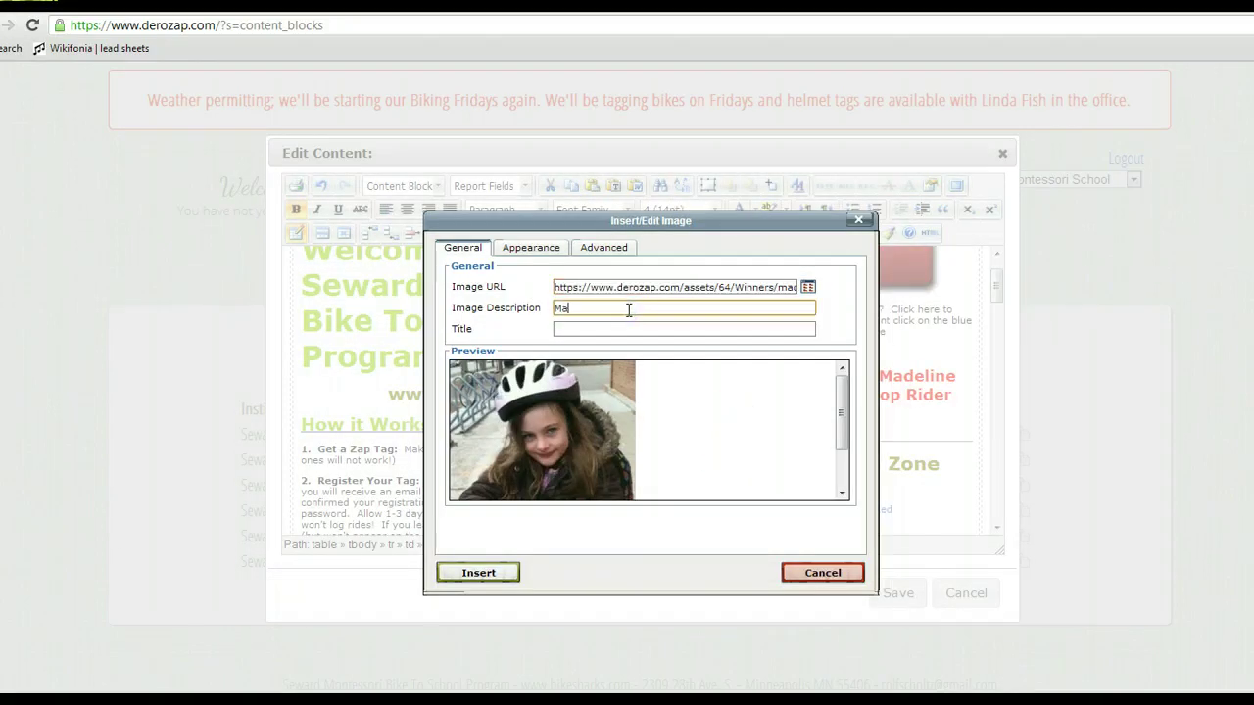
pyautogui.write('rch Winner')
pyautogui.press('Tab')
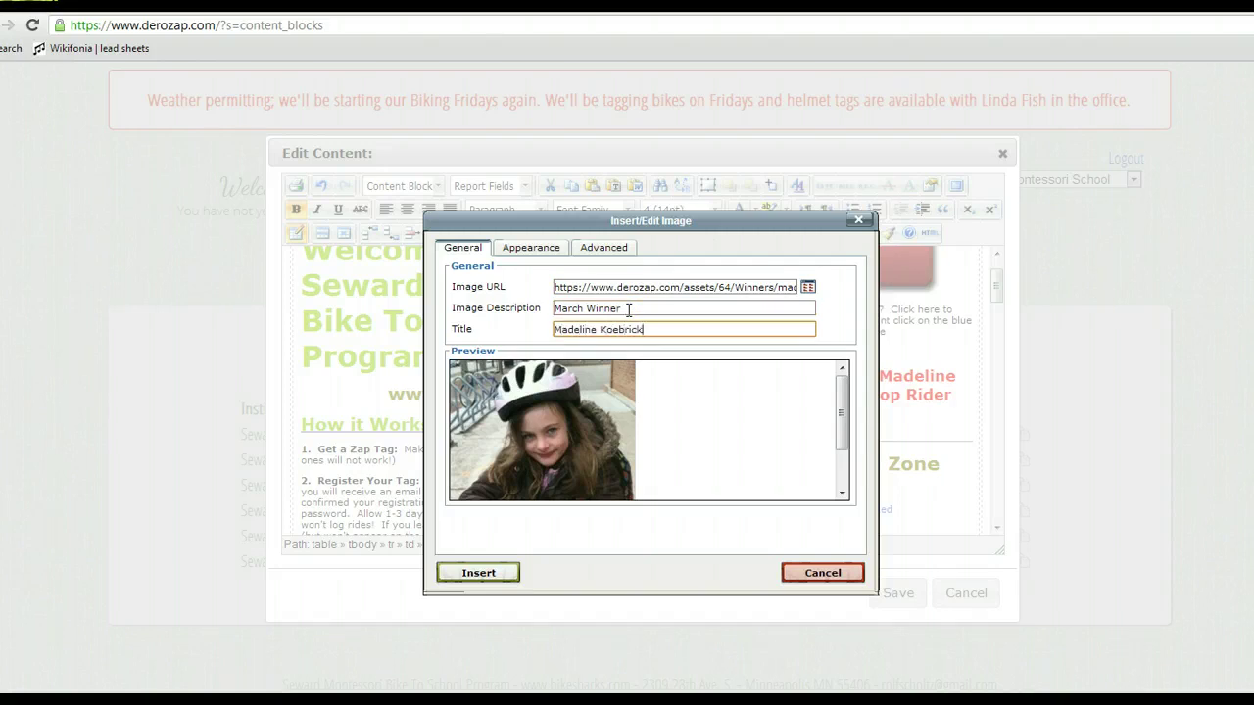
pyautogui.click(628, 309)
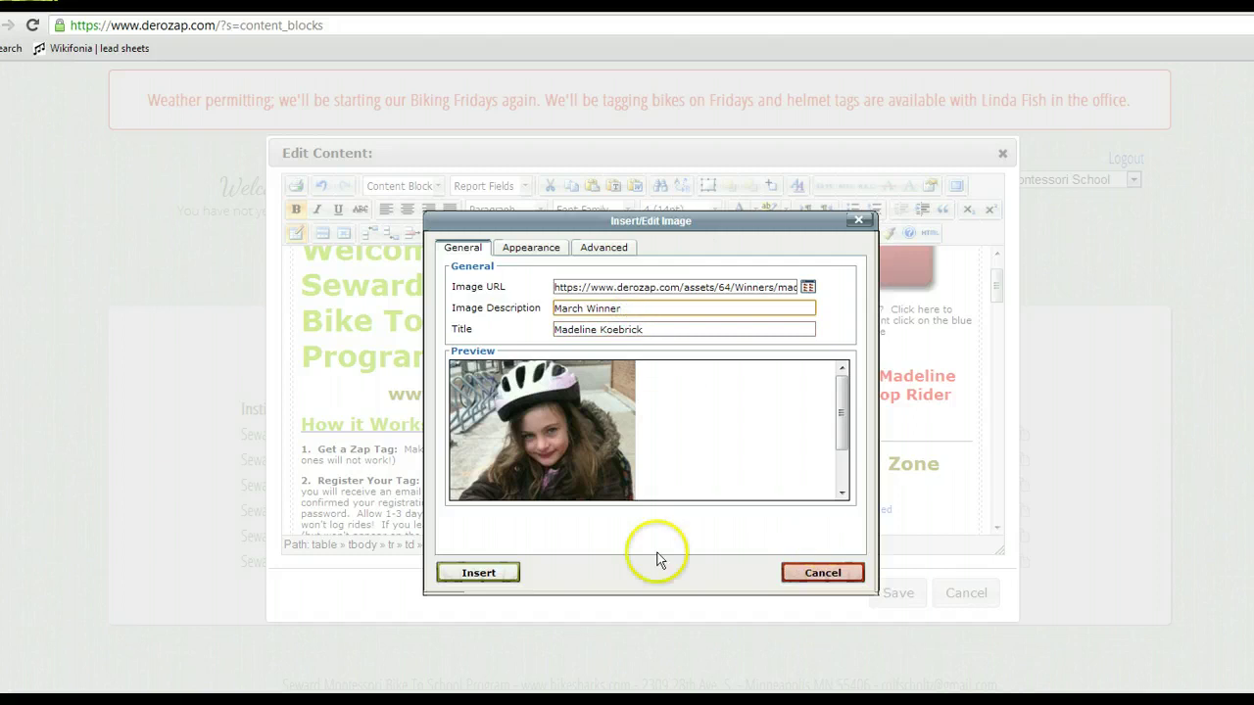
pyautogui.click(477, 576)
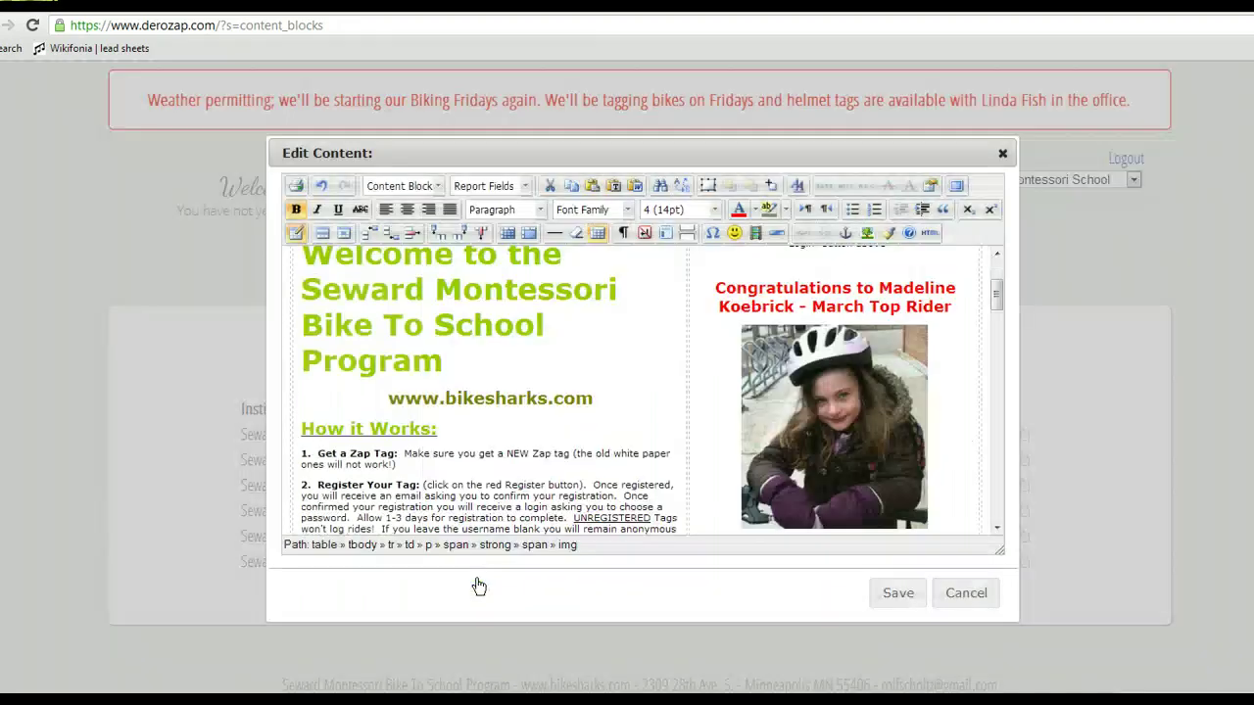
pyautogui.click(898, 595)
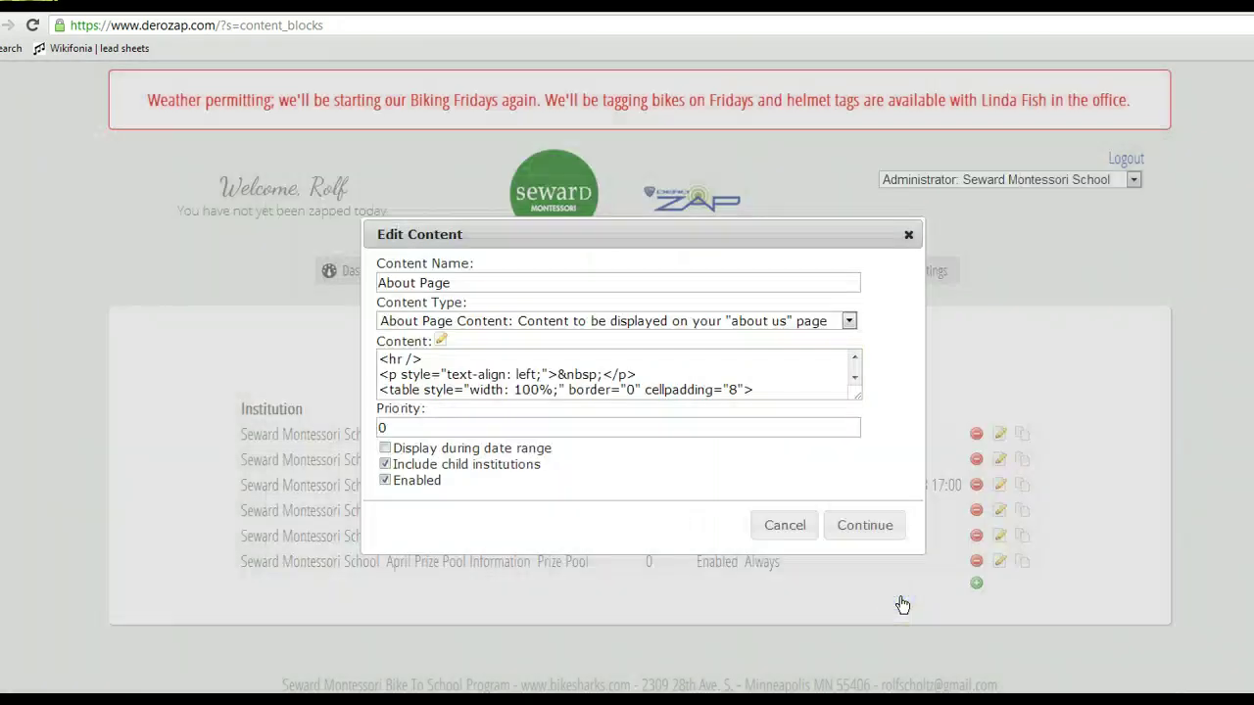
# Save the About Page block and reload the public about page to check the photo.
pyautogui.click(863, 524)
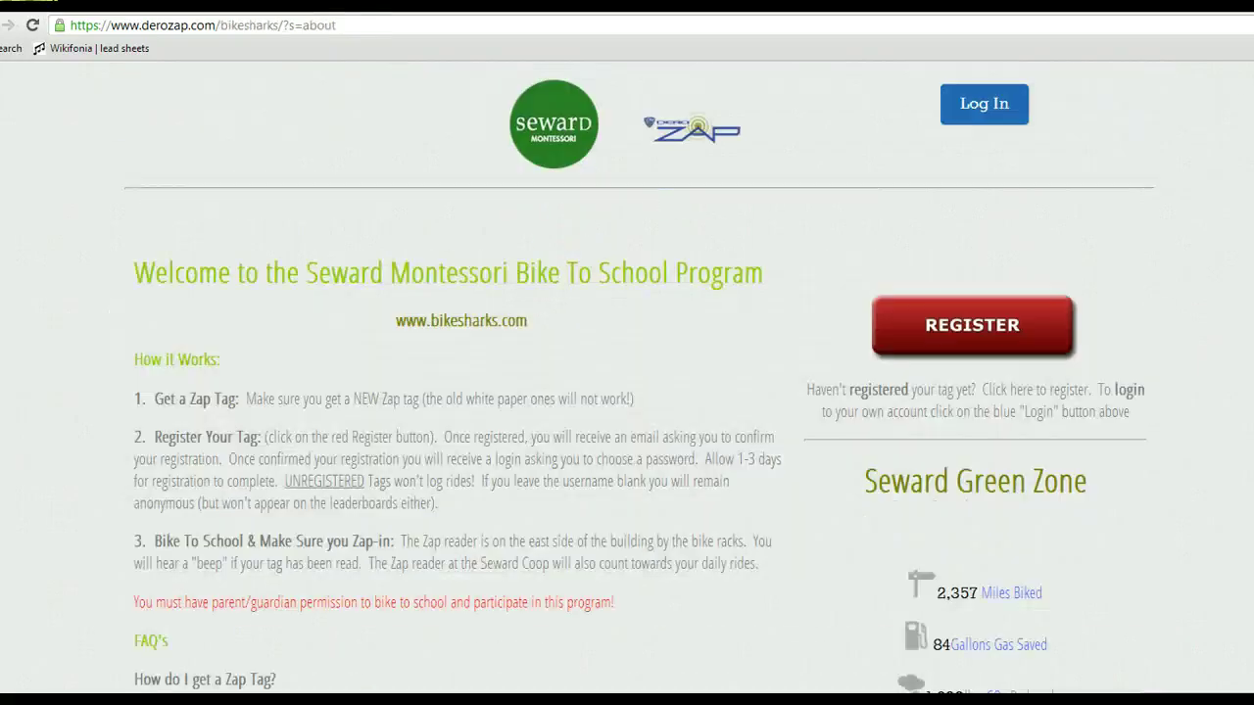
pyautogui.click(33, 28)
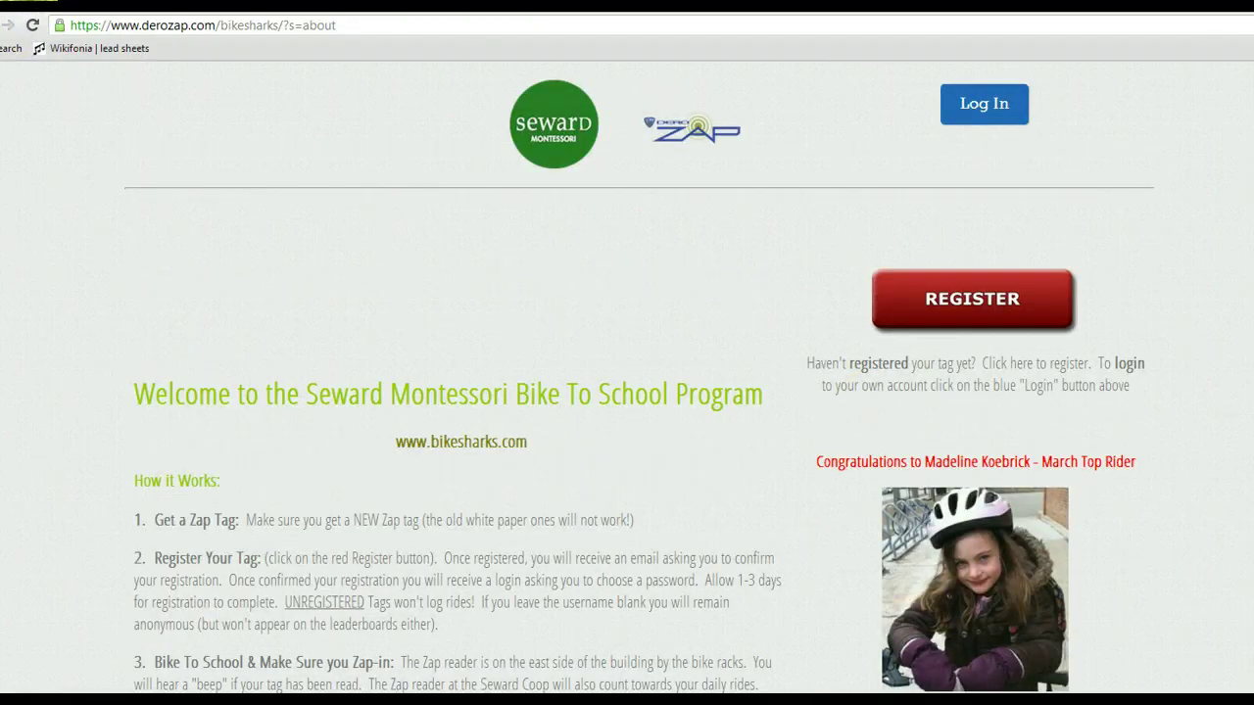
pyautogui.scroll(-2, 639, 376)
pyautogui.scroll(-1, 639, 376)
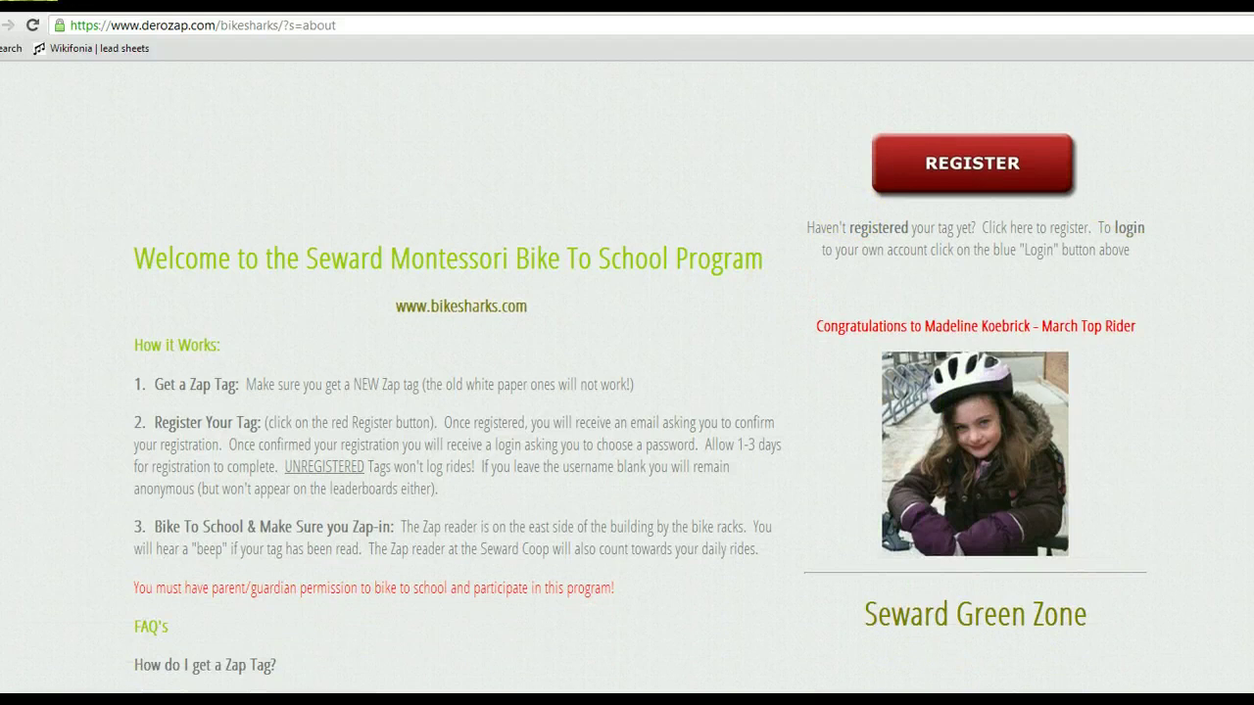
pyautogui.scroll(3, 627, 376)
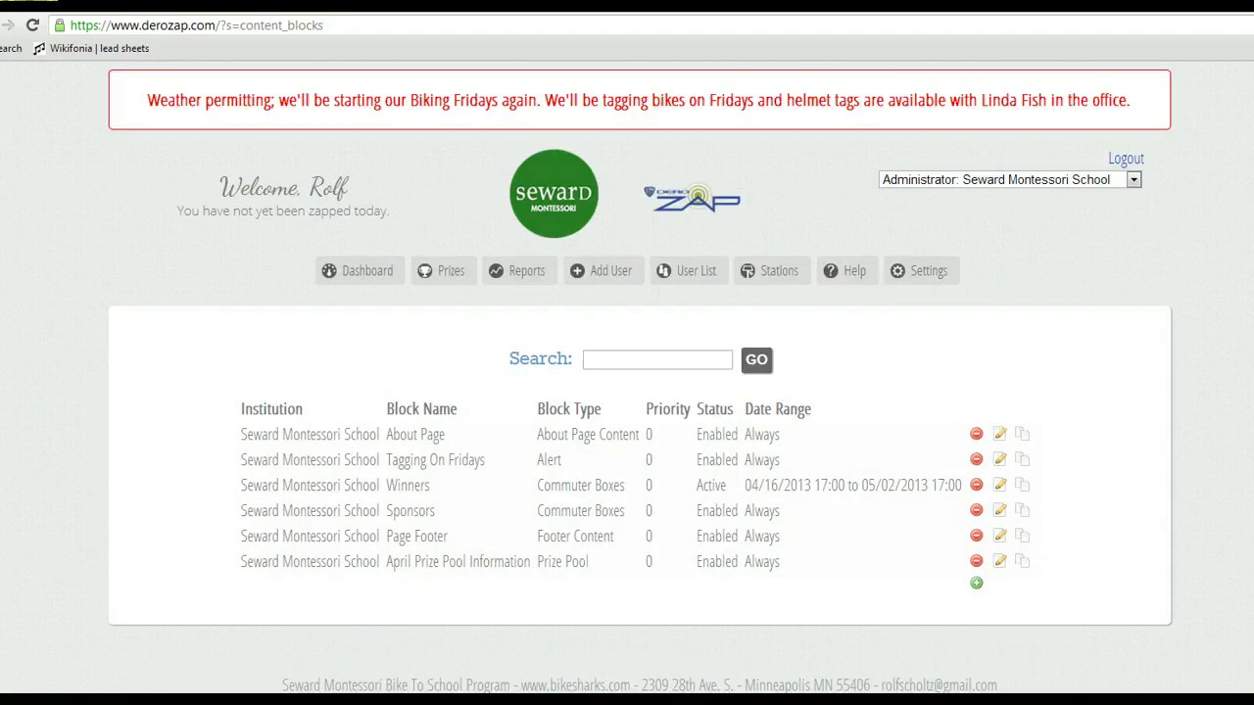
# Reopen the About Page block's content in the rich-text editor.
pyautogui.click(1001, 437)
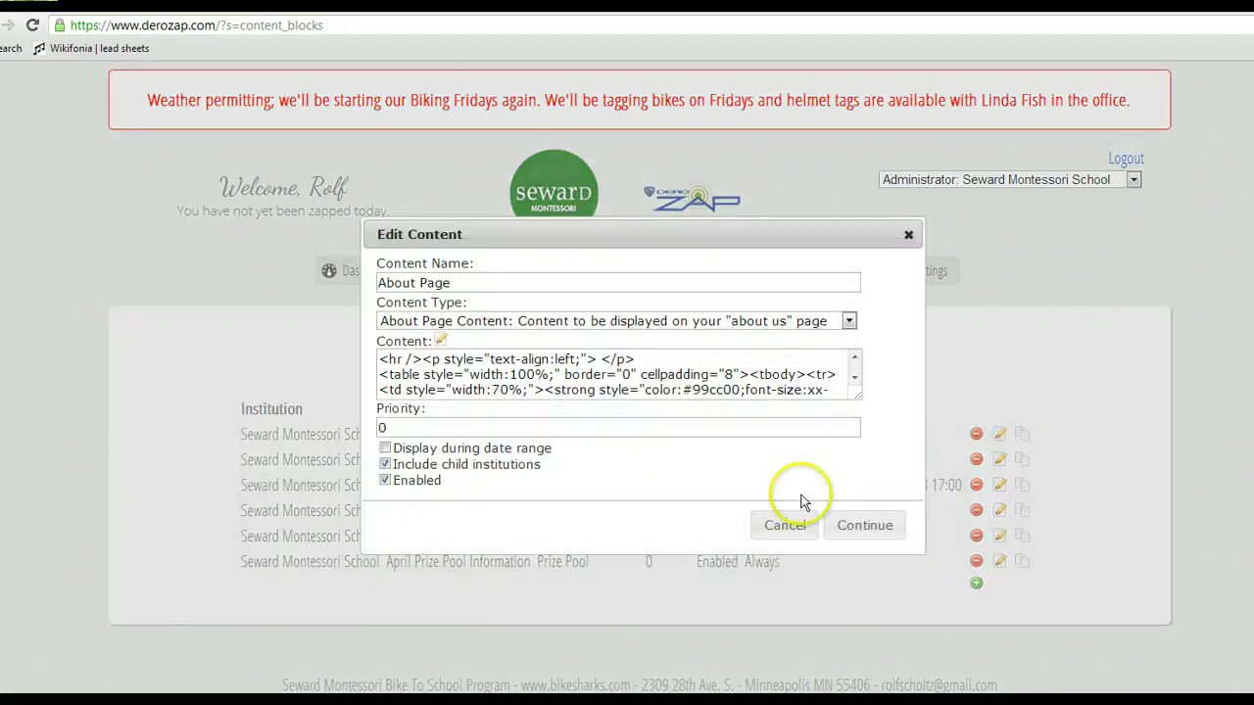
pyautogui.click(440, 341)
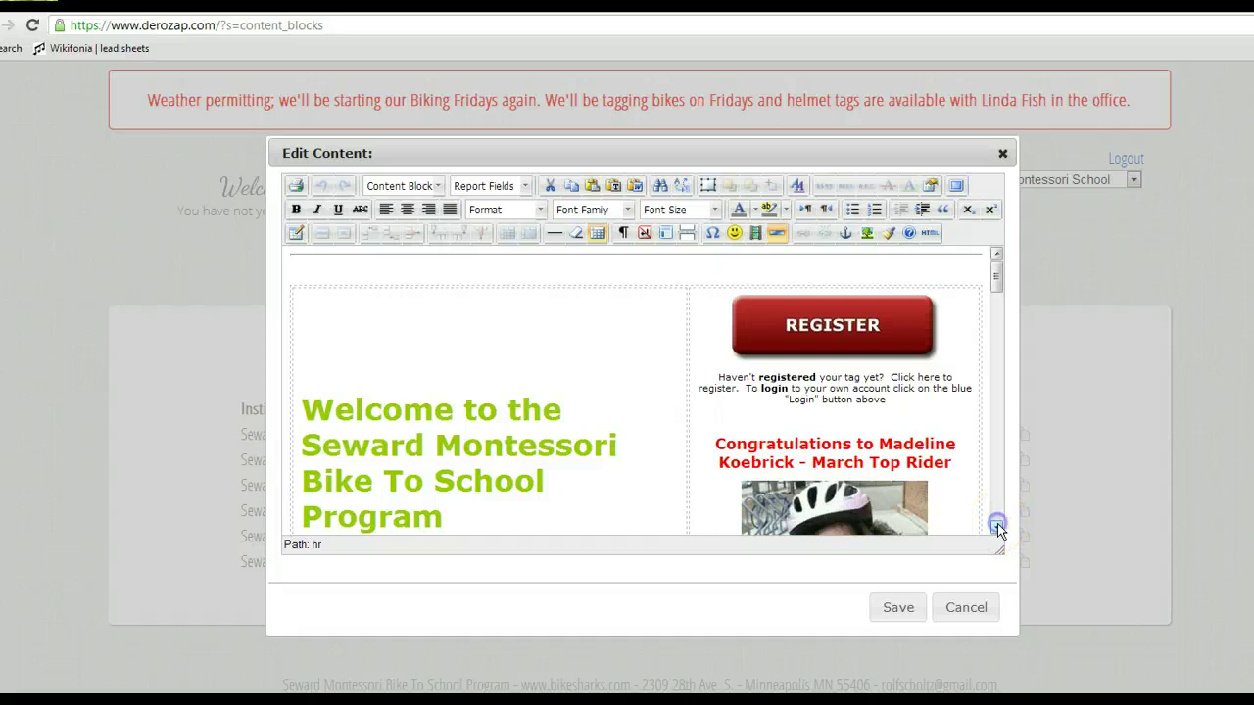
pyautogui.click(998, 527)
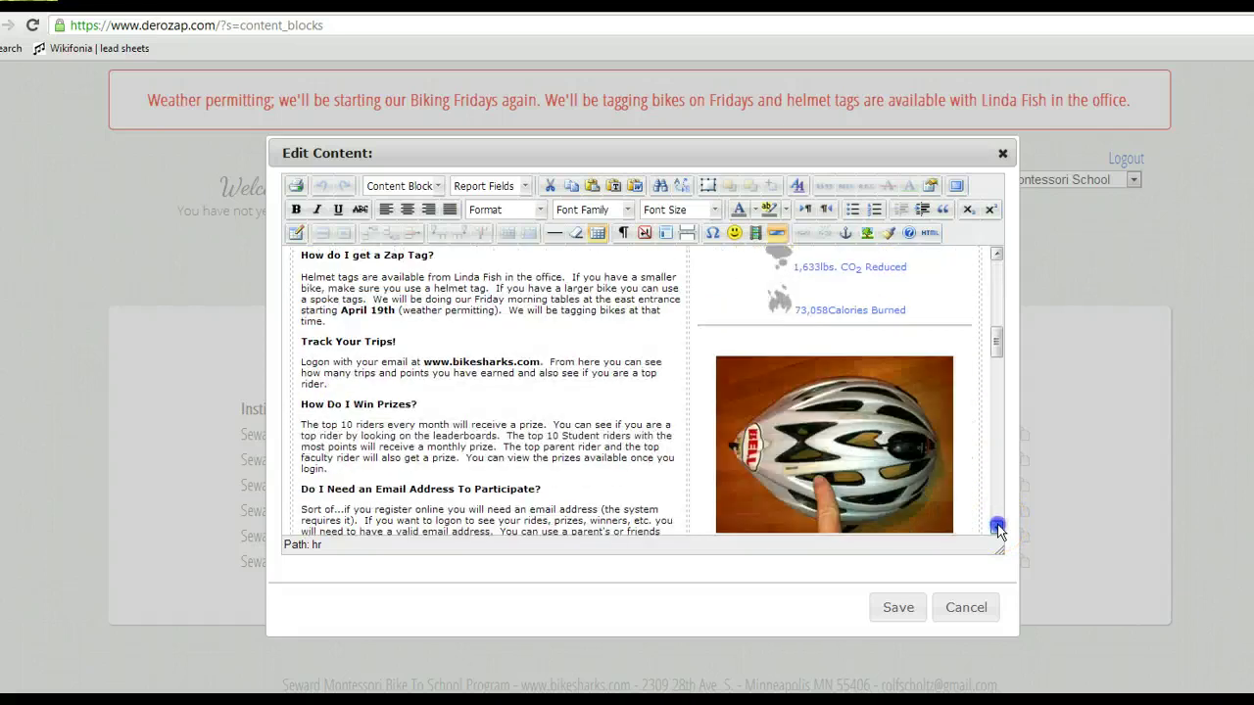
pyautogui.moveTo(997, 527); pyautogui.dragTo(997, 529)
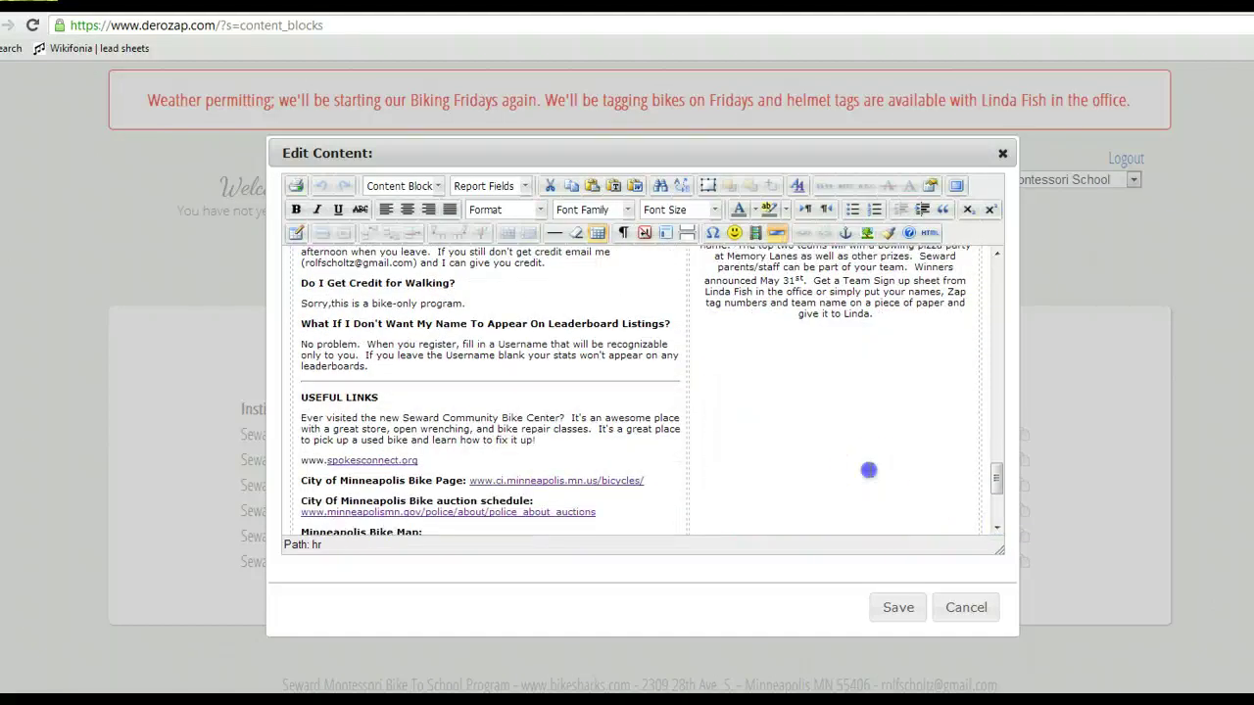
# Delete two empty lines at the bottom of the right column and save the block.
pyautogui.click(868, 470)
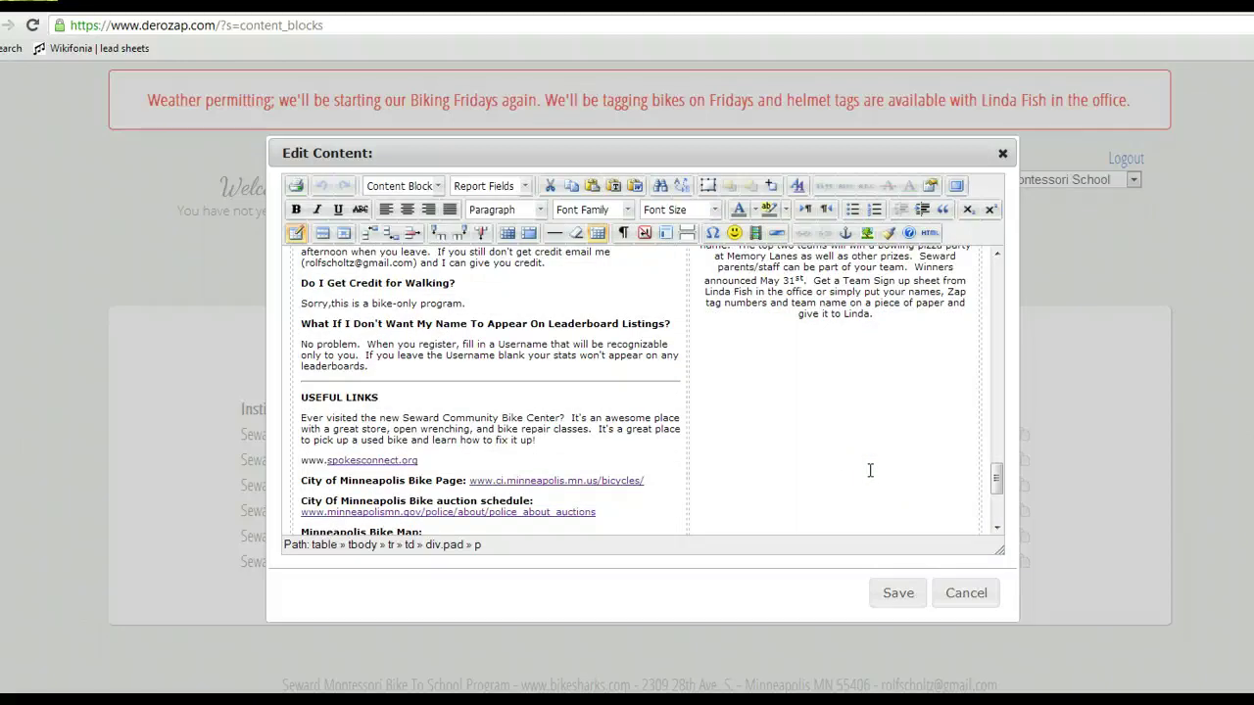
pyautogui.press('BackSpace')
pyautogui.press('BackSpace')
pyautogui.press('BackSpace')
pyautogui.press('BackSpace')
pyautogui.press('BackSpace')
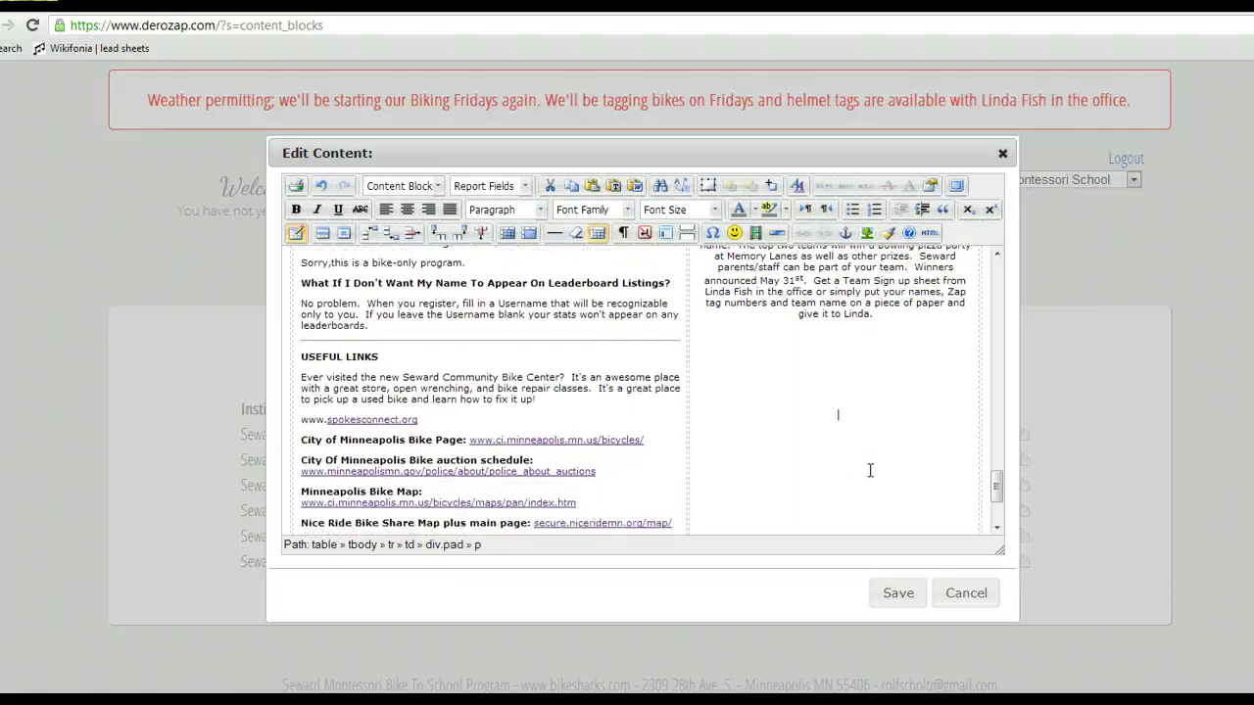
pyautogui.press('BackSpace')
pyautogui.press('BackSpace')
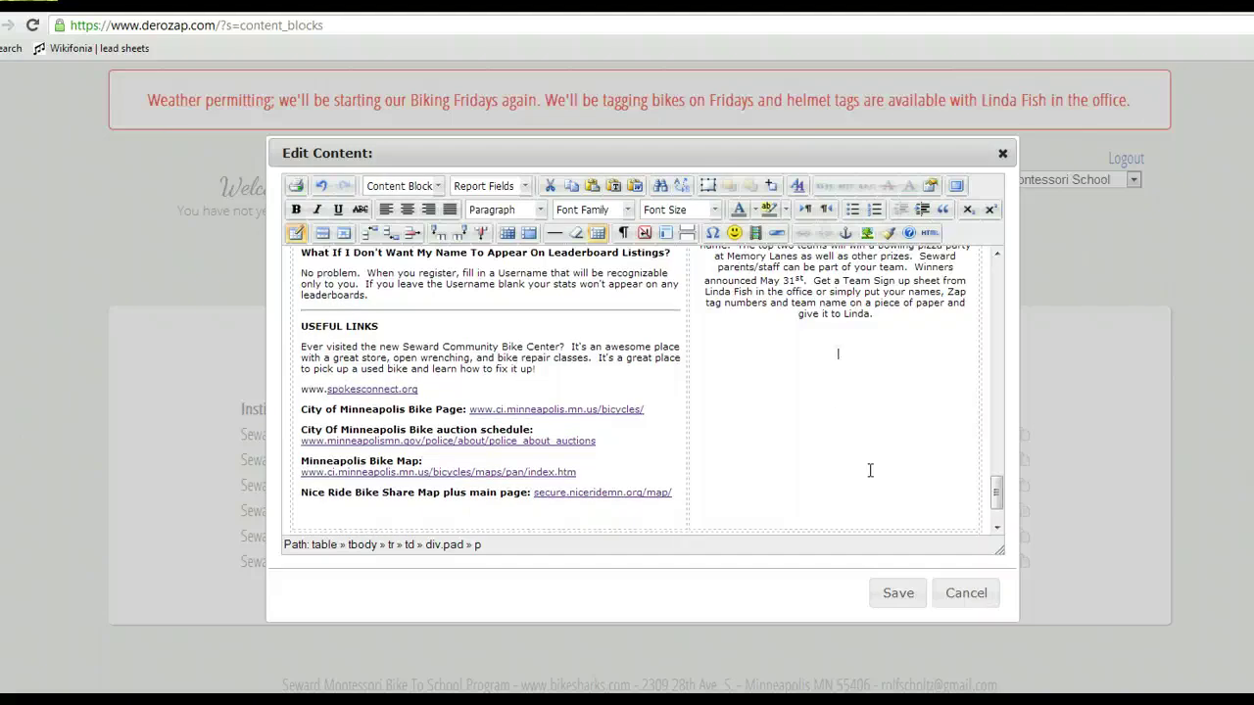
pyautogui.click(894, 594)
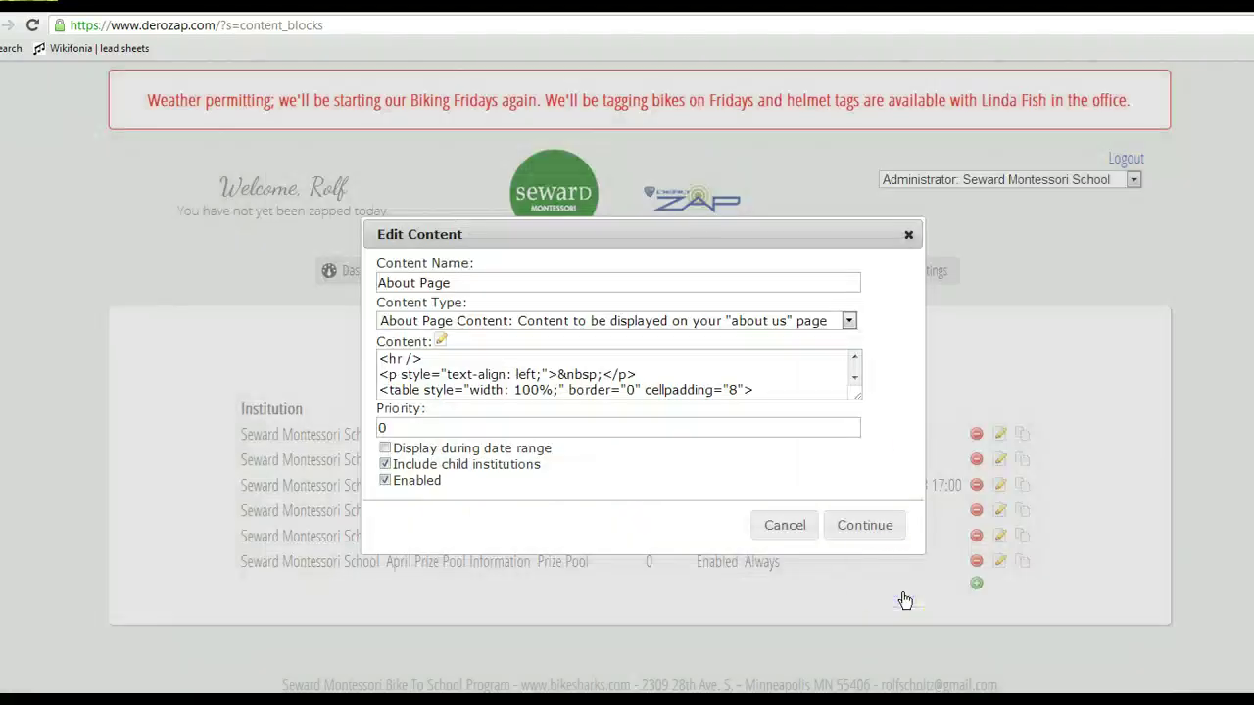
pyautogui.click(862, 526)
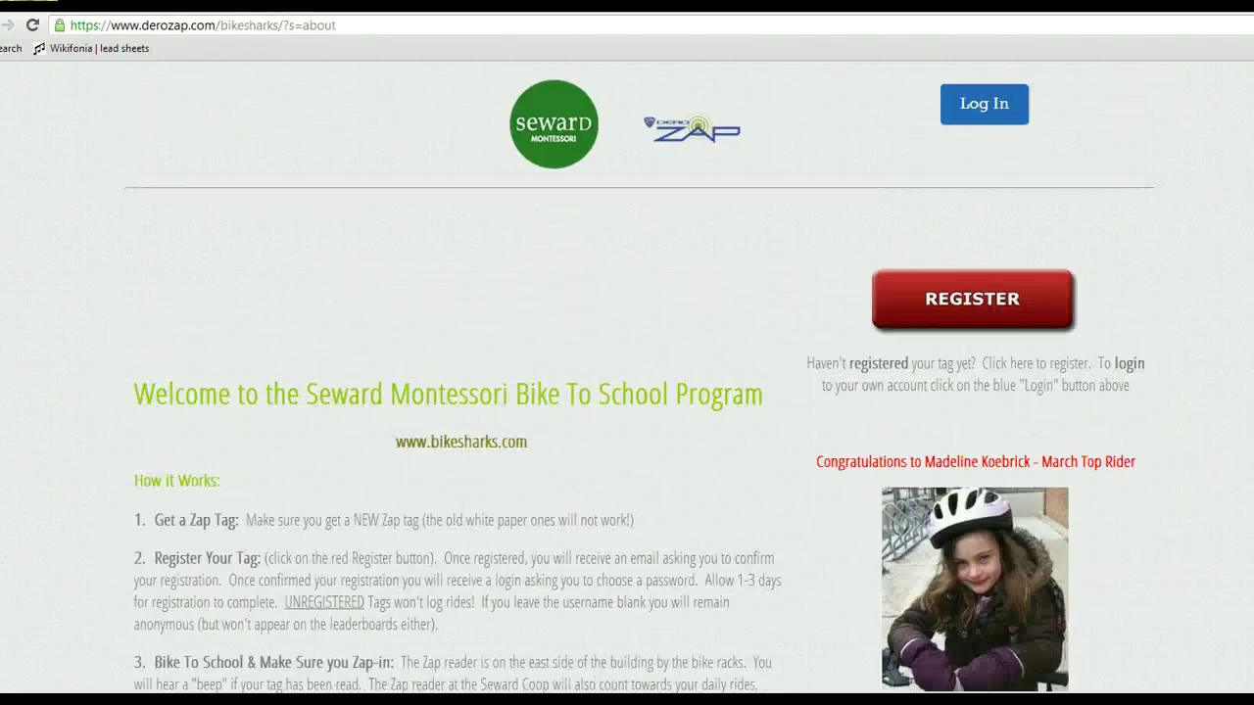
# Reload the public About page and scroll through it to verify the updates.
pyautogui.click(32, 26)
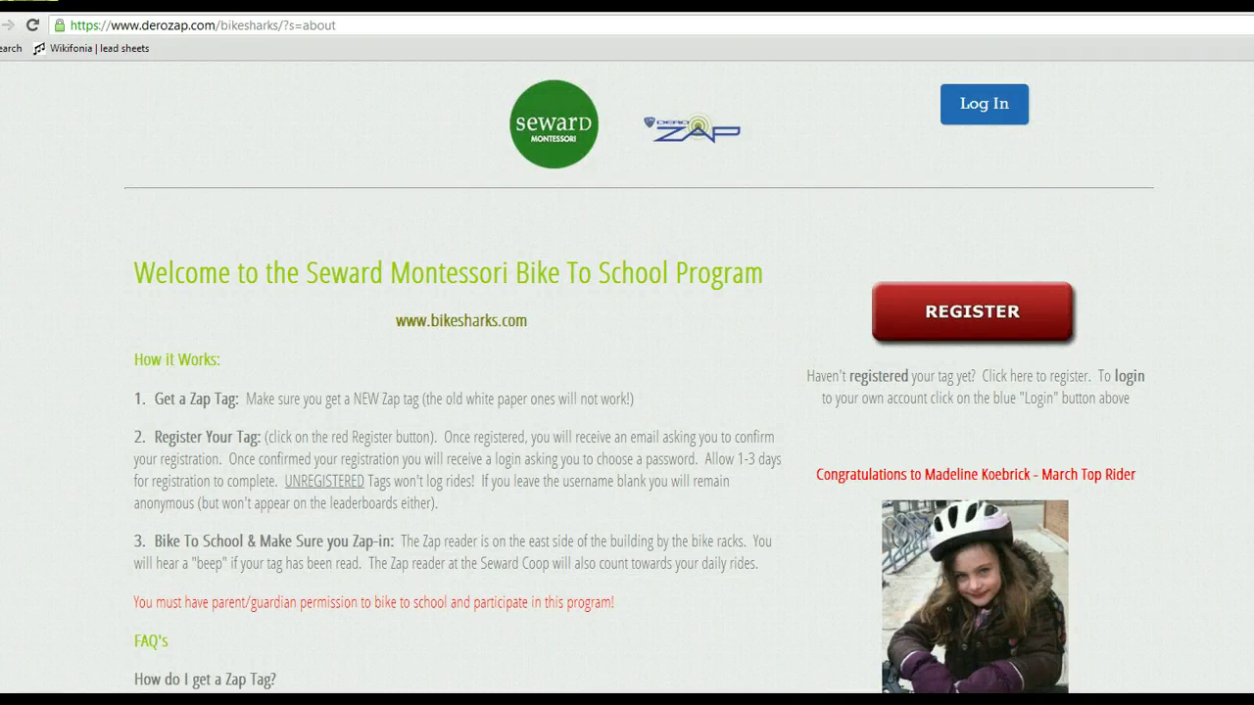
pyautogui.scroll(-2, 639, 377)
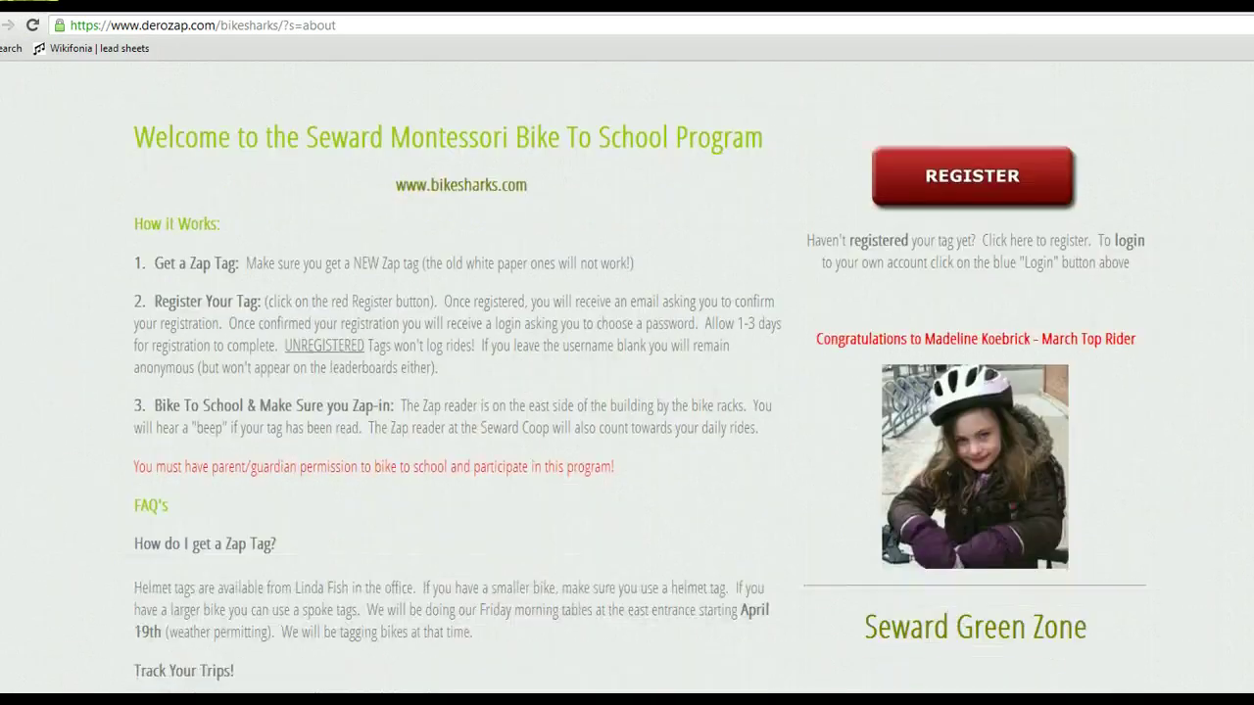
pyautogui.scroll(-1, 639, 392)
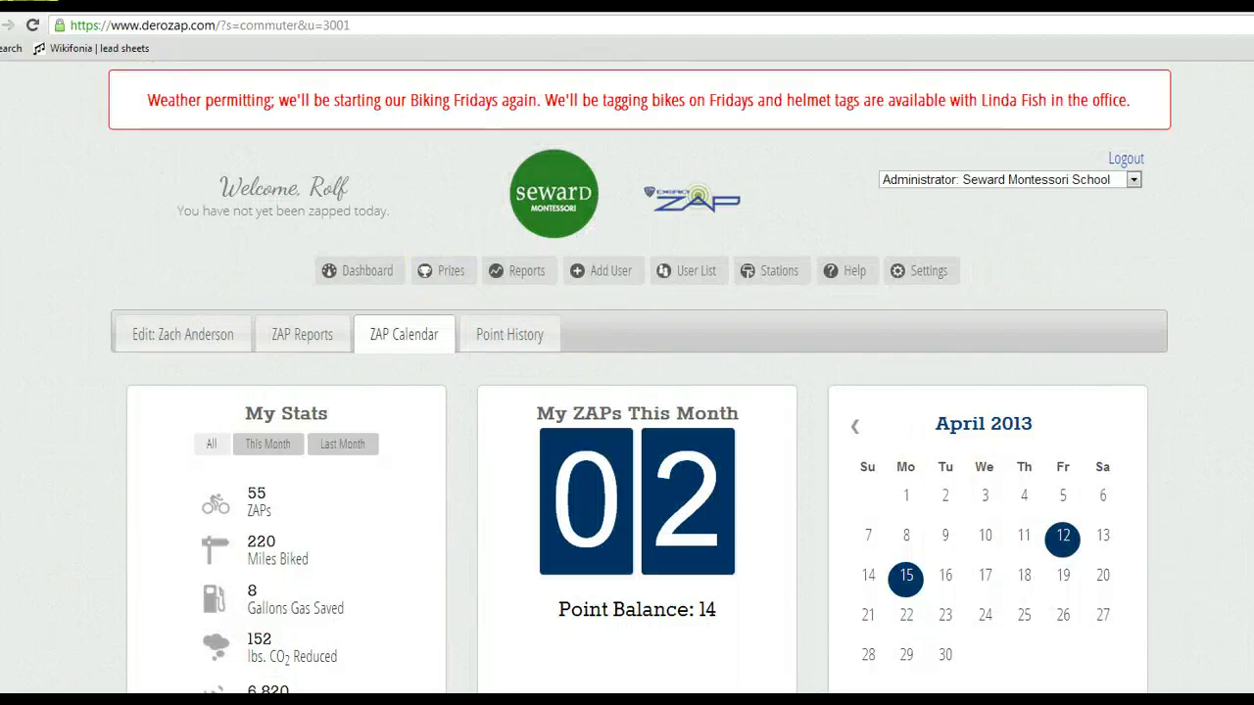
pyautogui.scroll(-5, 640, 392)
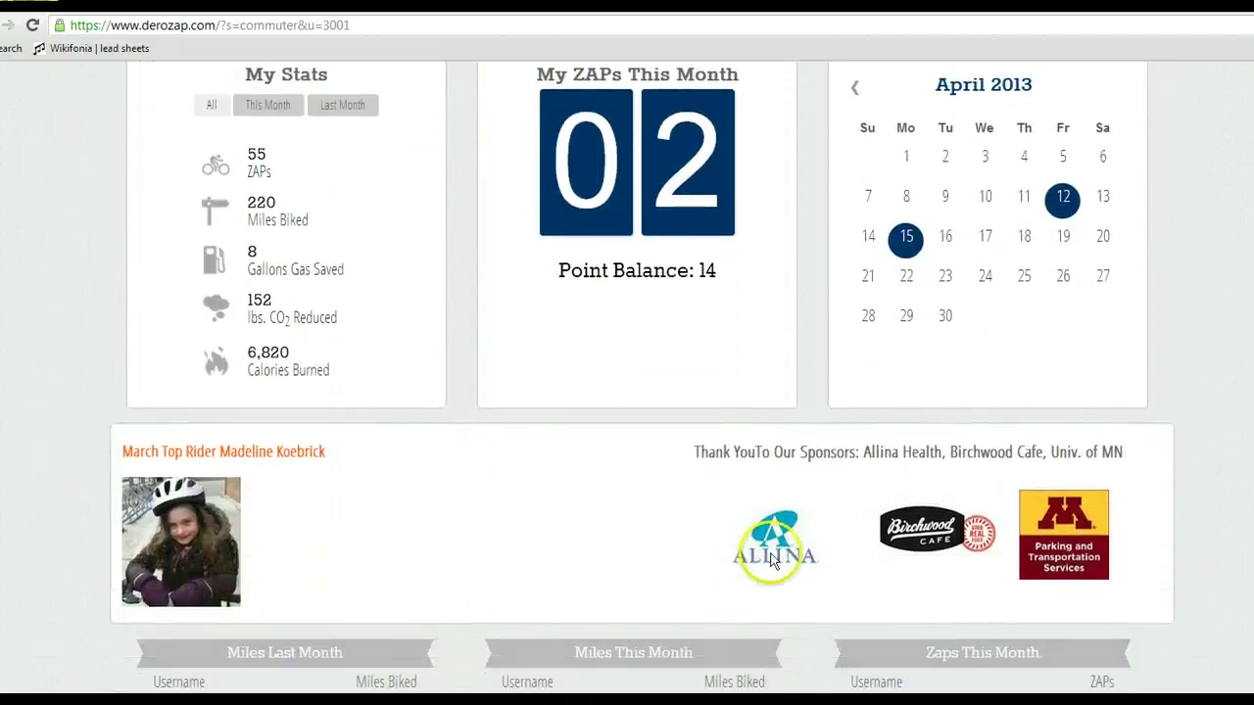